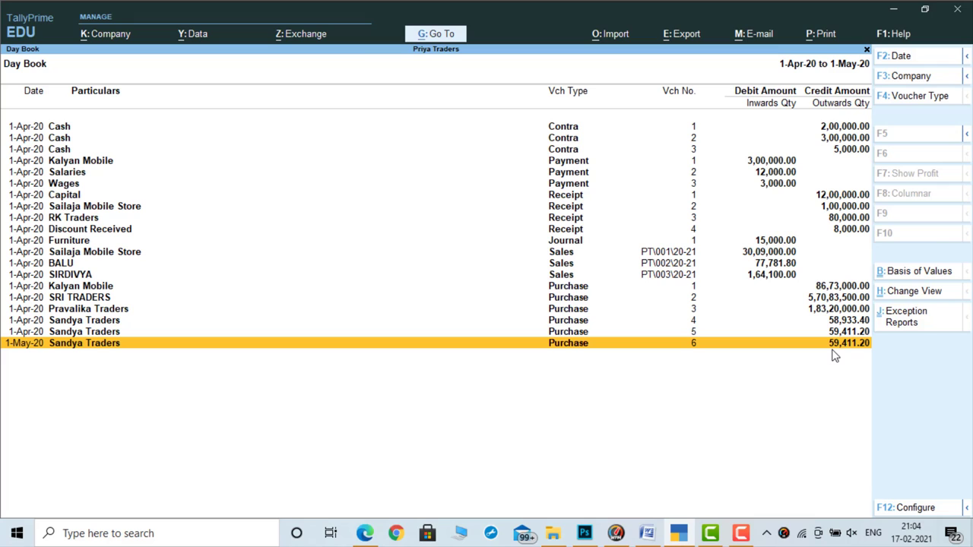
pyautogui.click(740, 532)
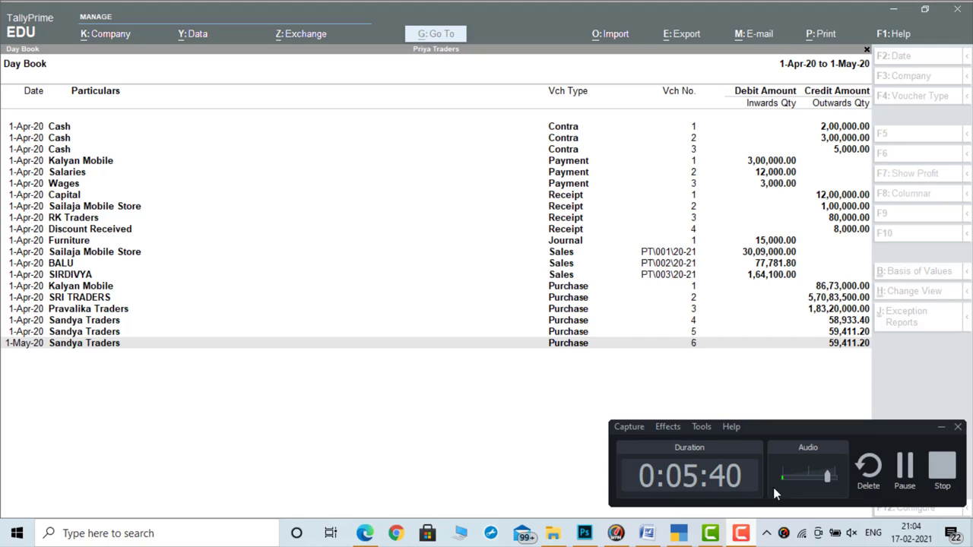
pyautogui.click(941, 426)
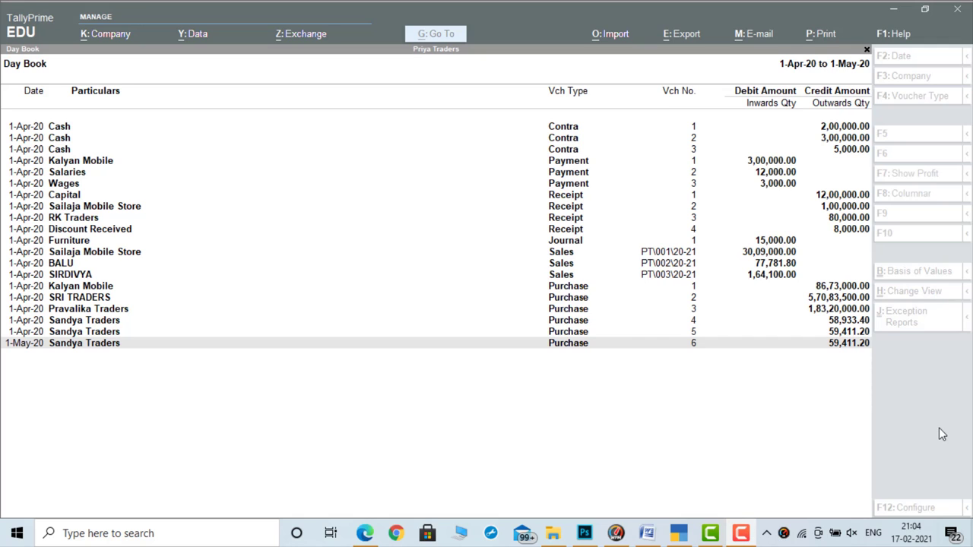
# Switch to the Word document to read the Tally Prime shortcut keys table, and return to the Day Book in TallyPrime
pyautogui.click(645, 533)
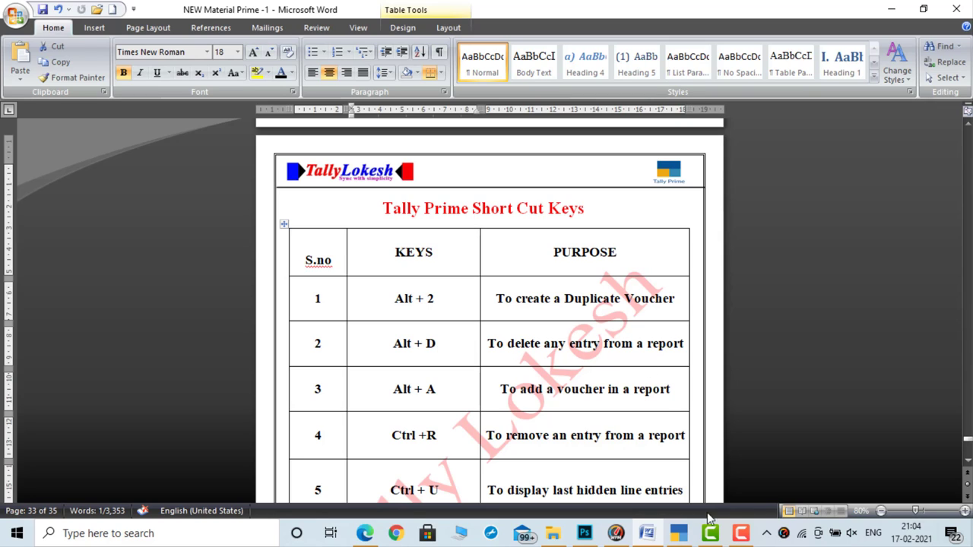
pyautogui.click(679, 534)
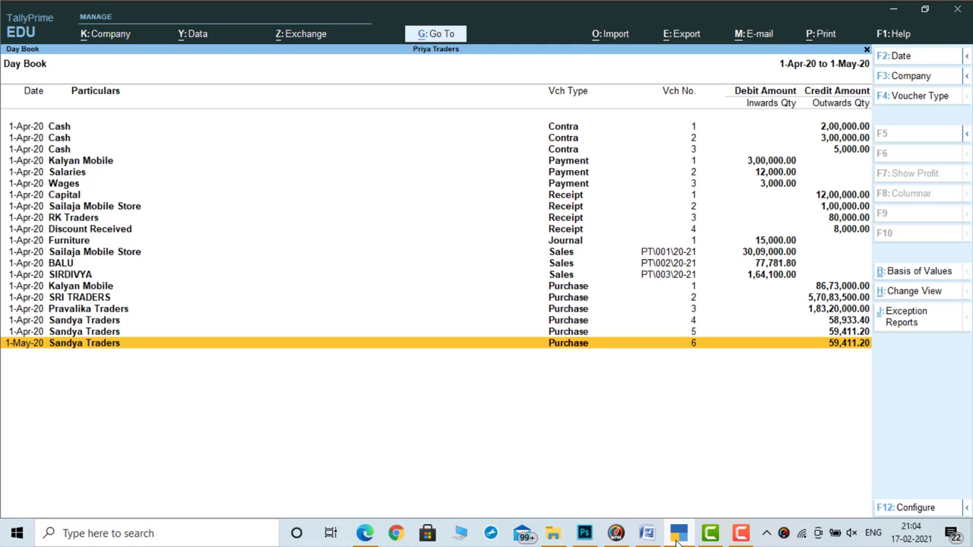
# Delete the Sailaja Mobile Store receipt voucher of 1,00,000.00 from the Day Book
pyautogui.press('Up')
pyautogui.press('Up')
pyautogui.press('Up')
pyautogui.press('Up')
pyautogui.hotkey('alt', 'd')
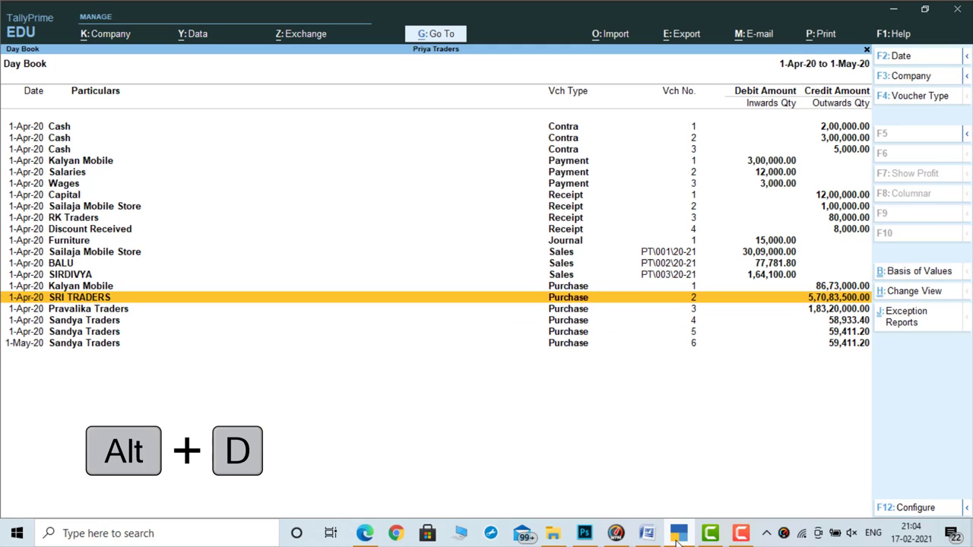
pyautogui.press('Up')
pyautogui.press('Up')
pyautogui.press('Up')
pyautogui.press('Up')
pyautogui.press('Up')
pyautogui.press('Up')
pyautogui.press('Up')
pyautogui.press('Up')
pyautogui.press('Up')
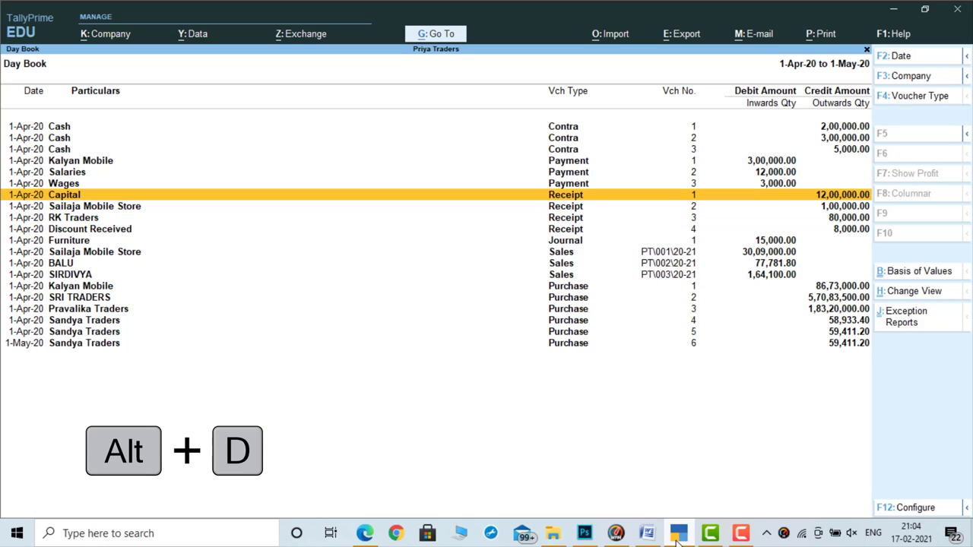
pyautogui.press('Down')
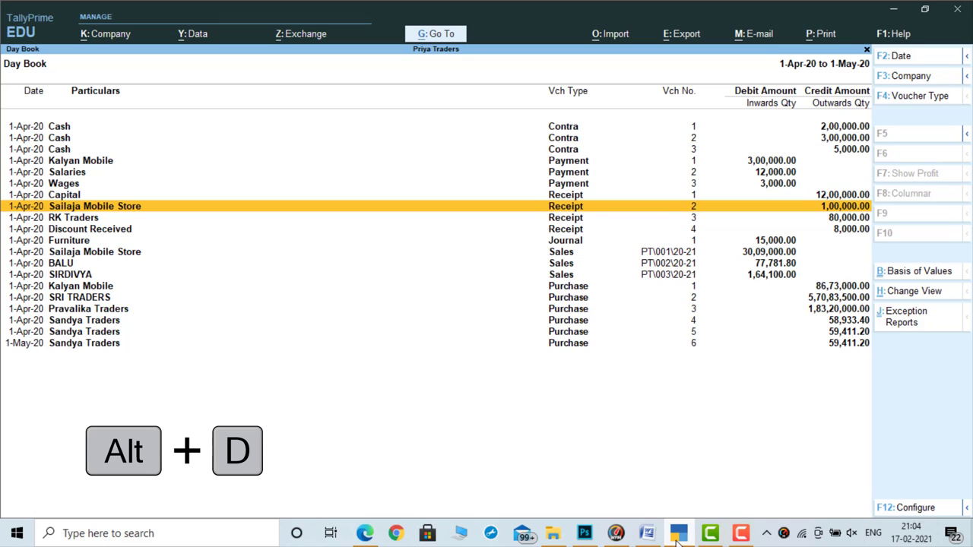
pyautogui.press('alt')
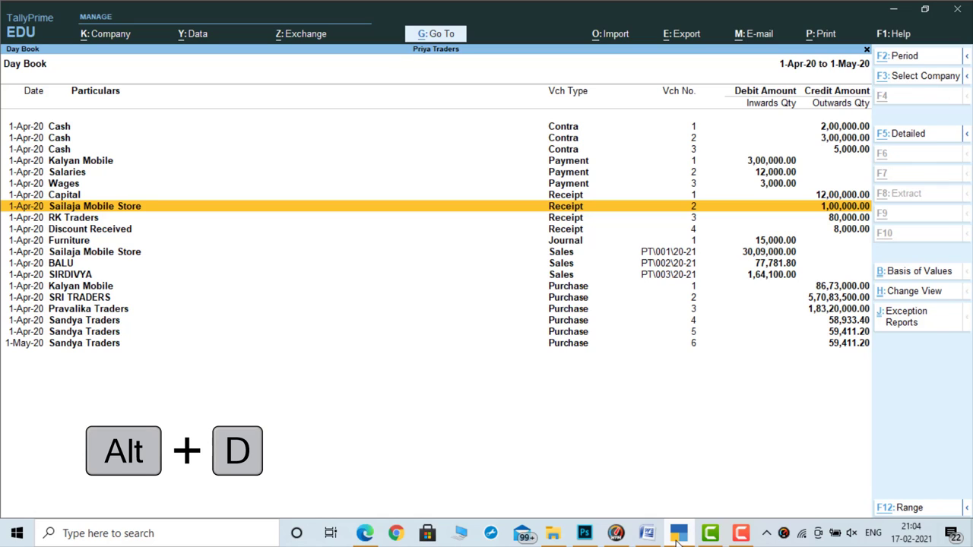
pyautogui.hotkey('alt', 'd')
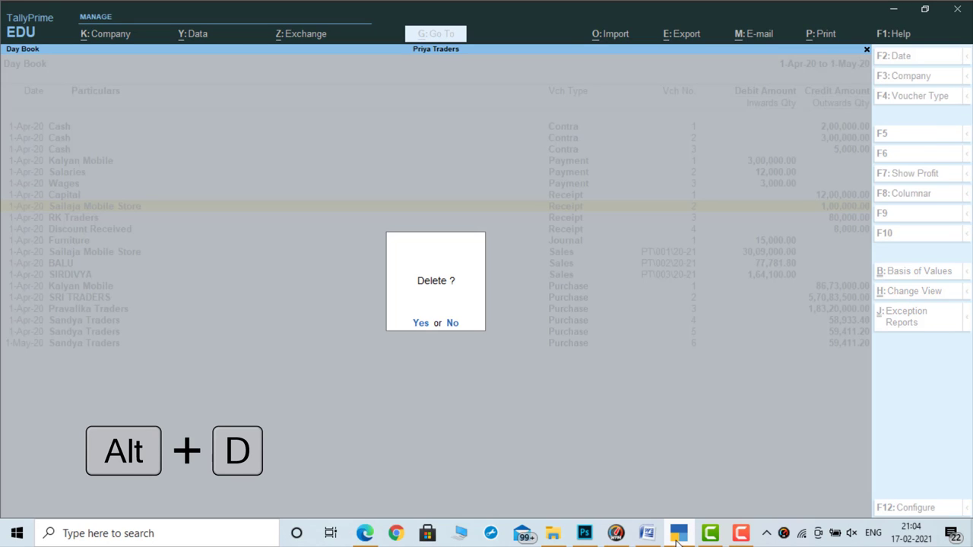
pyautogui.press('y')
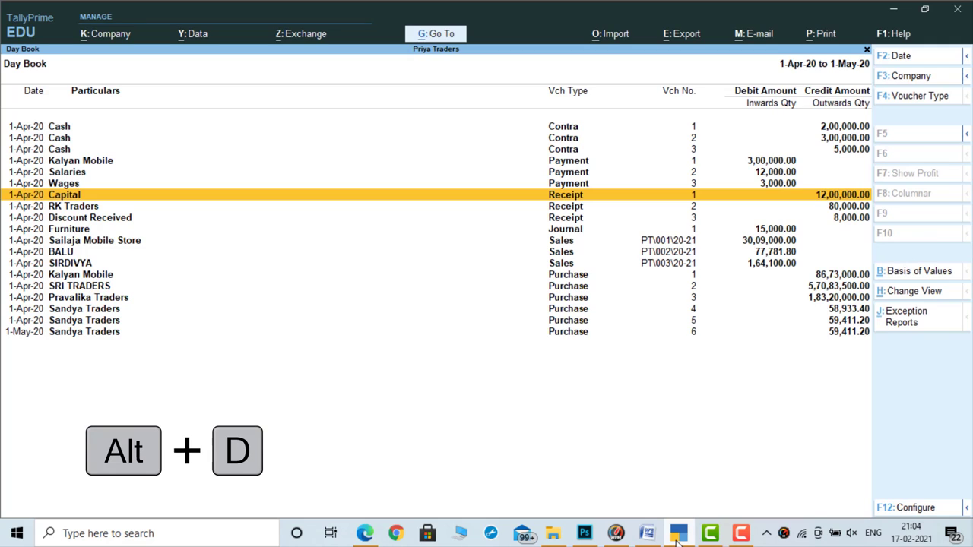
# Delete the Sandya Traders purchase voucher dated 1-May-20 from the Day Book
pyautogui.press('Down')
pyautogui.press('Down')
pyautogui.press('Down')
pyautogui.press('Down')
pyautogui.press('Down')
pyautogui.press('Down')
pyautogui.press('Down')
pyautogui.press('Down')
pyautogui.press('Down')
pyautogui.press('Down')
pyautogui.press('Down')
pyautogui.press('Down')
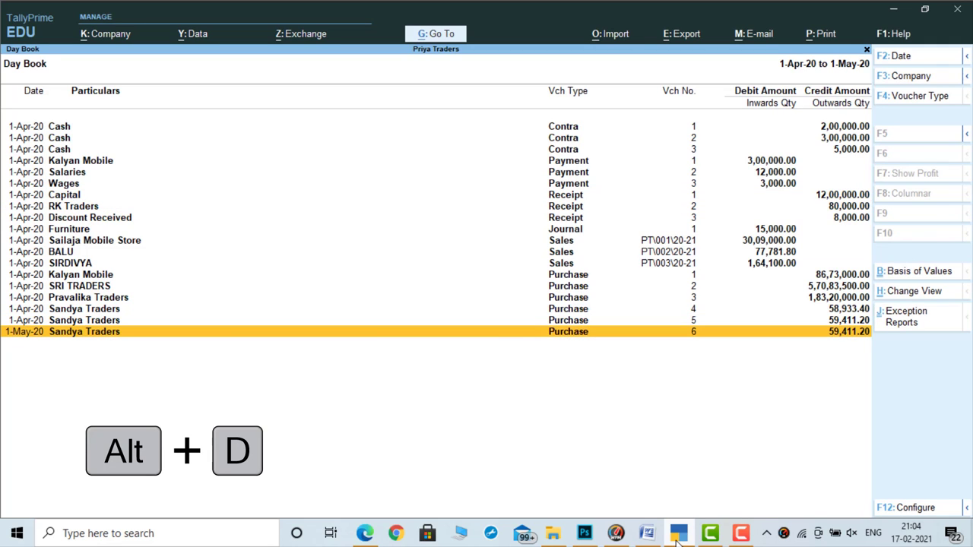
pyautogui.hotkey('alt', 'd')
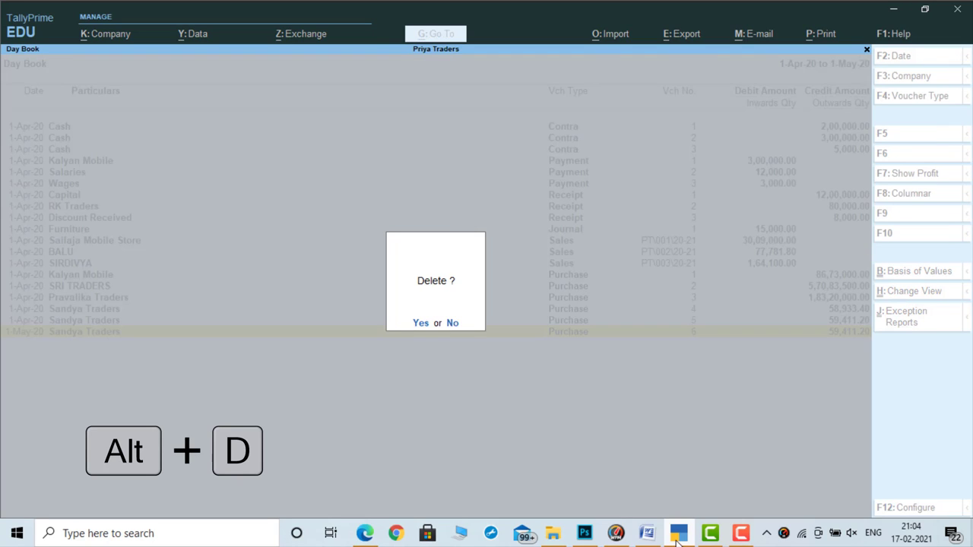
pyautogui.press('y')
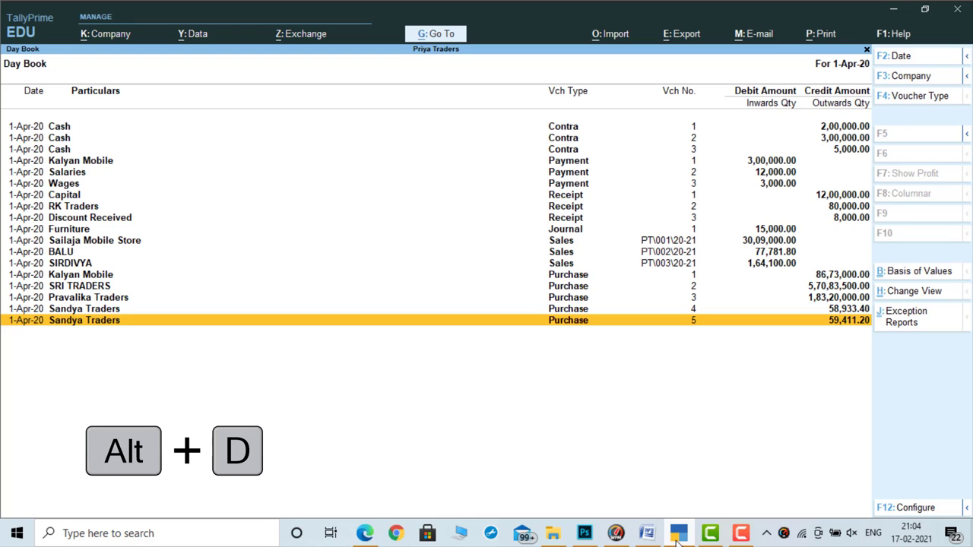
# Check the shortcut table in Word, and start a new sales voucher from the last sales entry in TallyPrime's Day Book
pyautogui.click(679, 536)
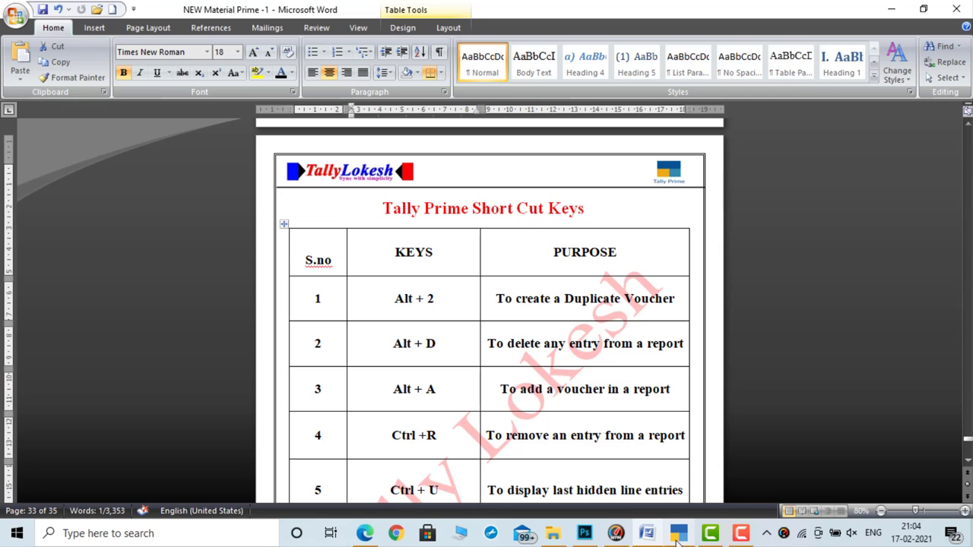
pyautogui.click(678, 536)
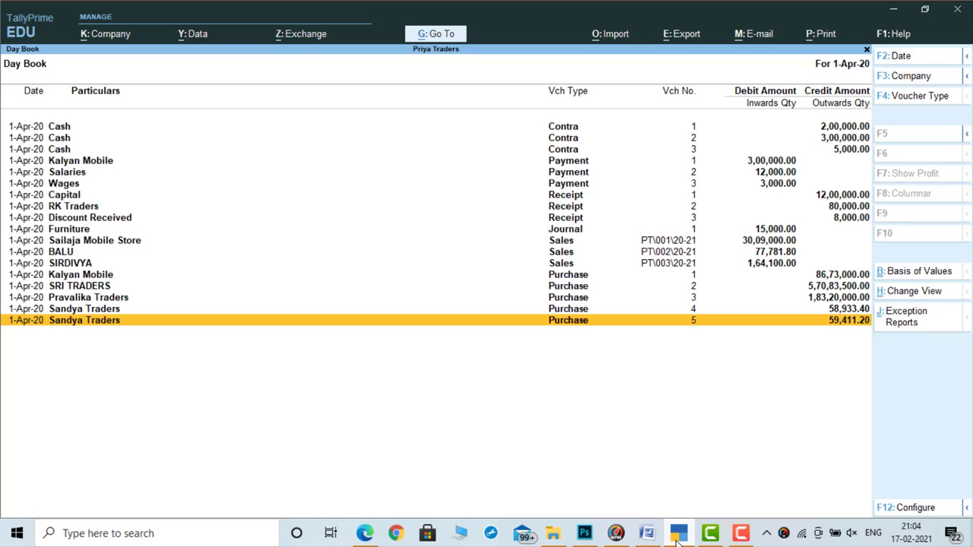
pyautogui.hotkey('alt', 'a')
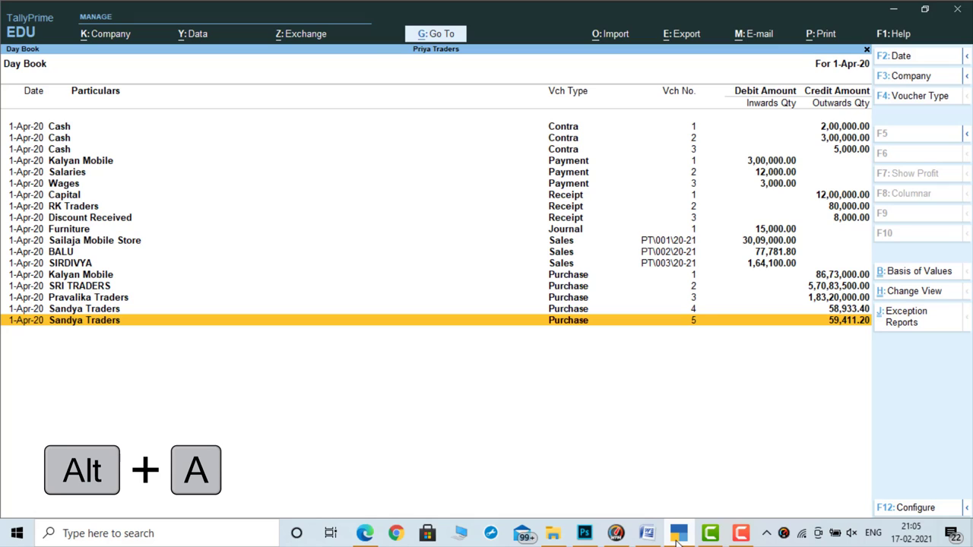
pyautogui.press('Up')
pyautogui.press('Up')
pyautogui.press('Up')
pyautogui.press('Up')
pyautogui.press('Up')
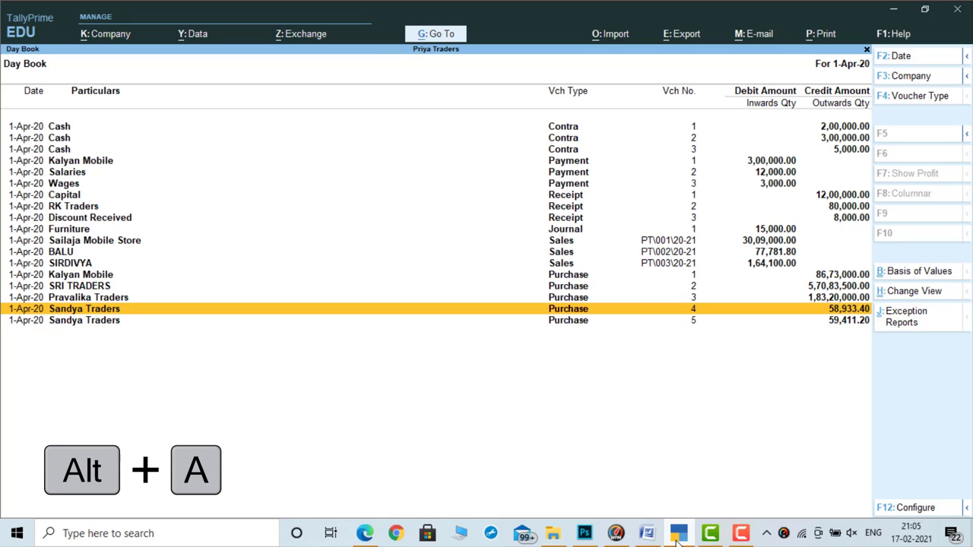
pyautogui.press('Up')
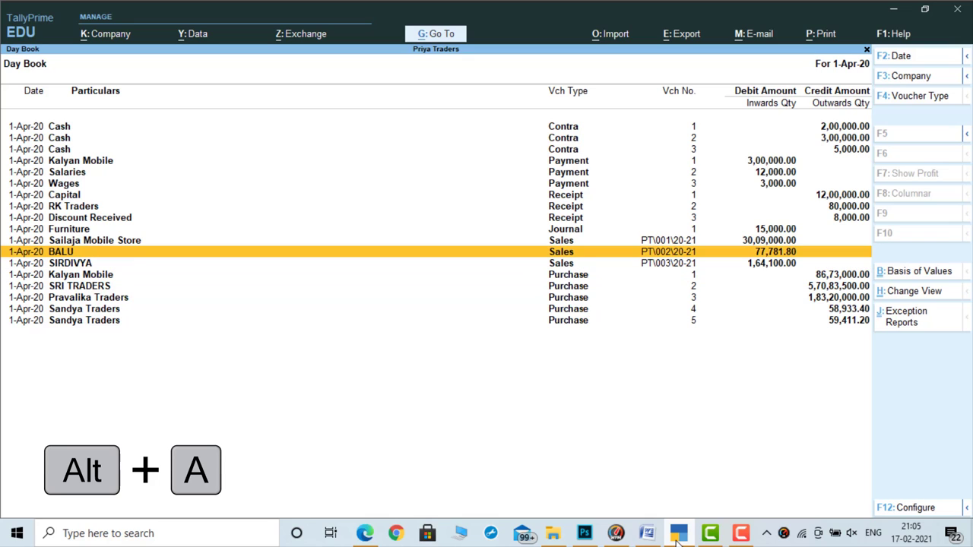
pyautogui.press('Down')
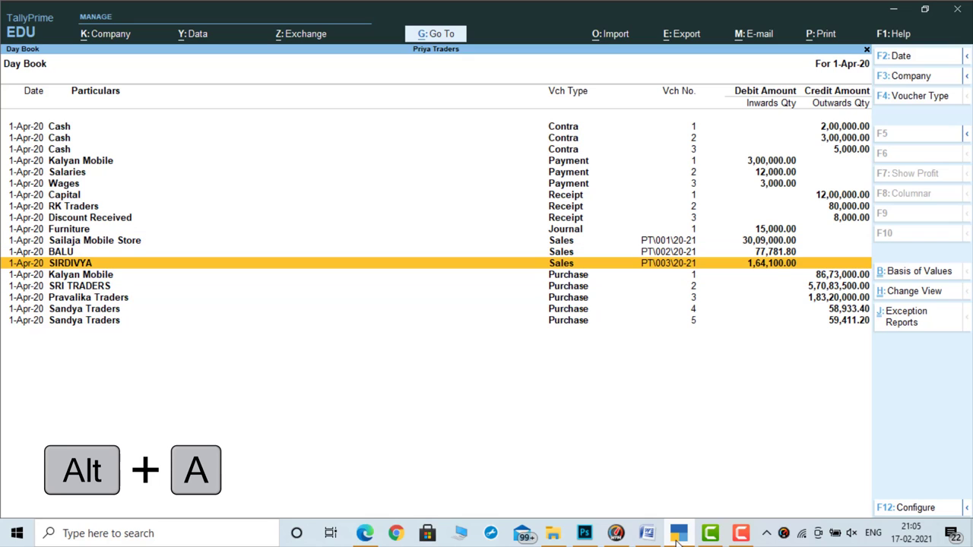
pyautogui.hotkey('alt', 'a')
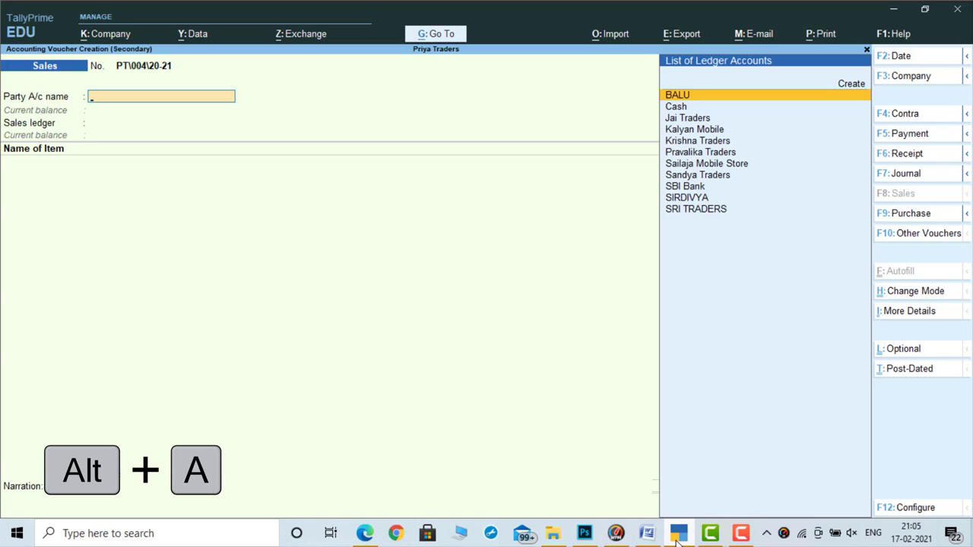
# Set the sales voucher's party account to Cash, accept the party details with Andhra Pradesh as state, and use the SALES ledger
pyautogui.press('Down')
pyautogui.press('Return')
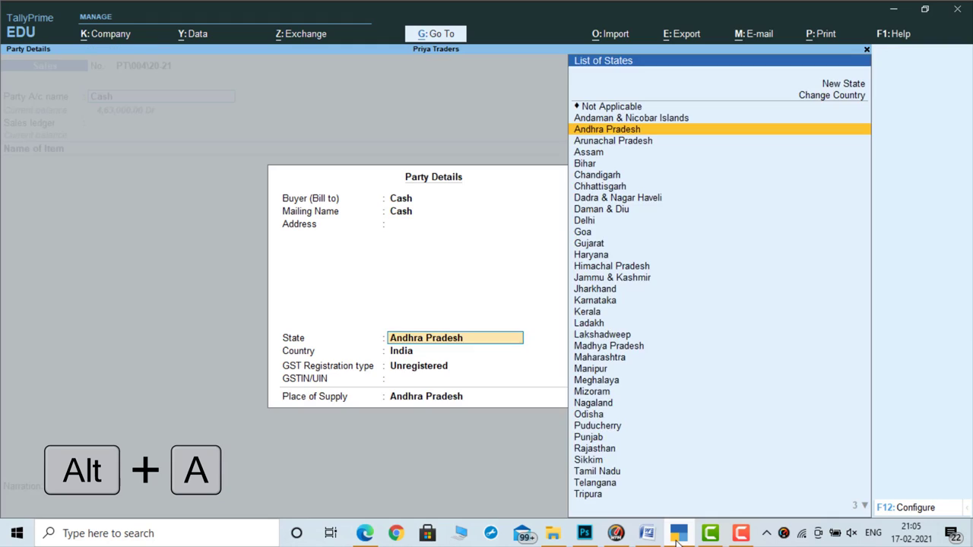
pyautogui.press('Return')
pyautogui.press('Return')
pyautogui.press('Return')
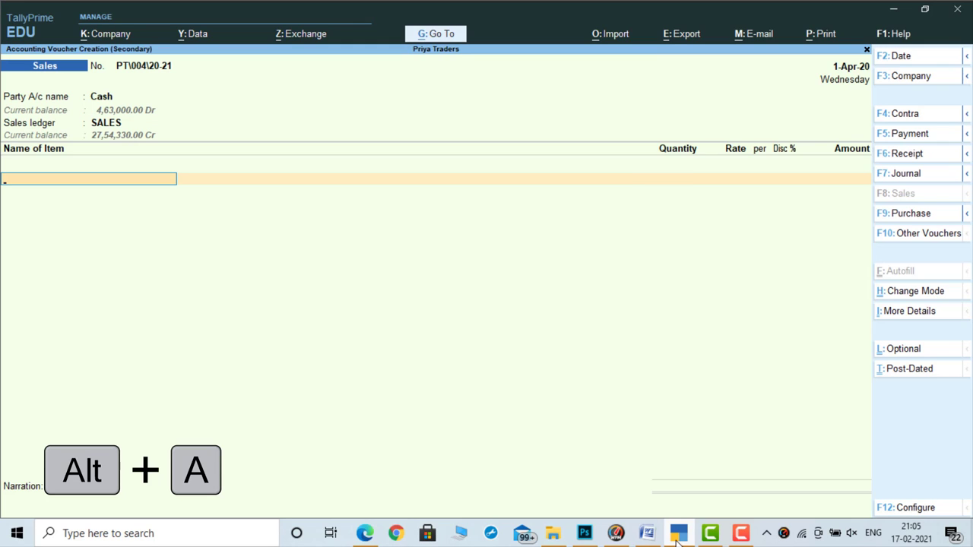
# Add 1 nos of Acer Laptop at a rate of 23,000.00 to the voucher and save it
pyautogui.press('Down')
pyautogui.press('Return')
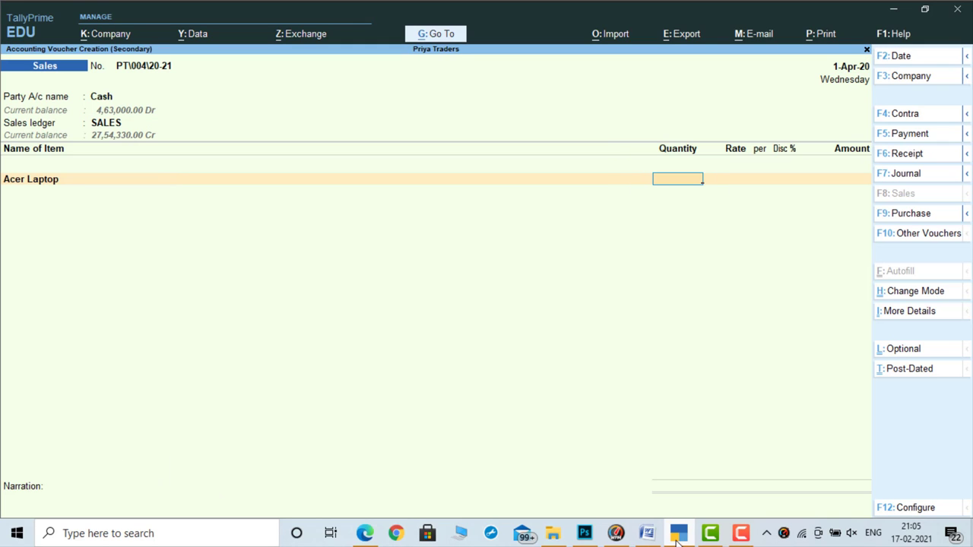
pyautogui.write('1')
pyautogui.press('Return')
pyautogui.press('Return')
pyautogui.press('Return')
pyautogui.press('Return')
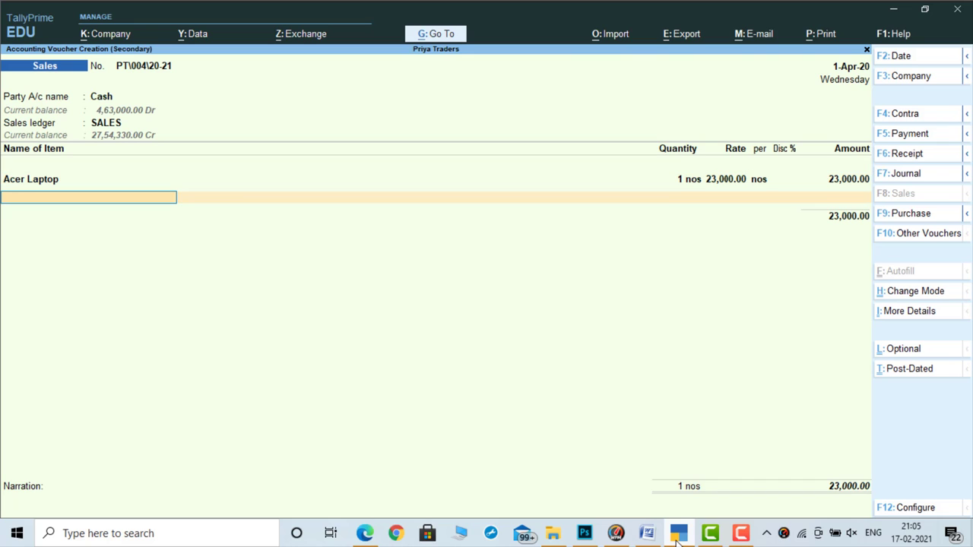
pyautogui.press('ctrl')
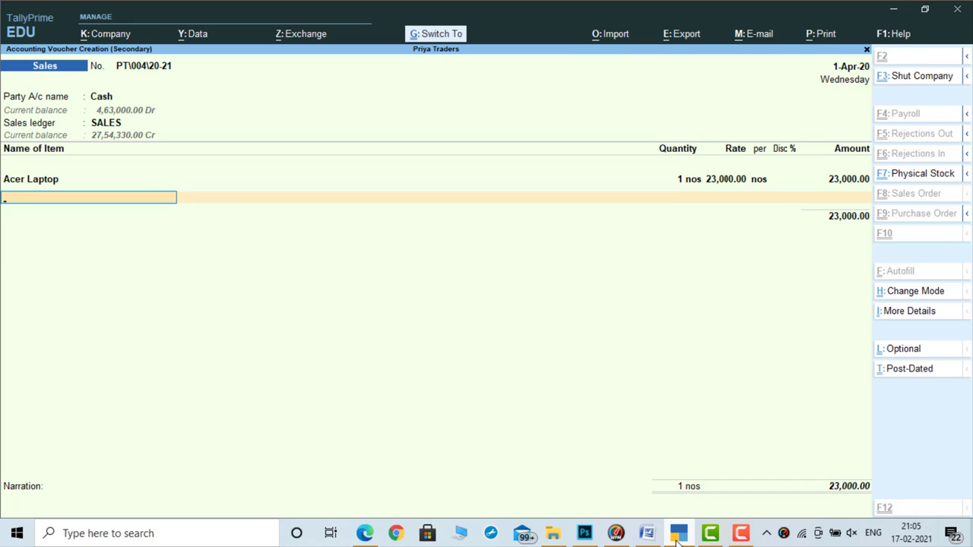
pyautogui.hotkey('ctrl', 'a')
pyautogui.press('Down')
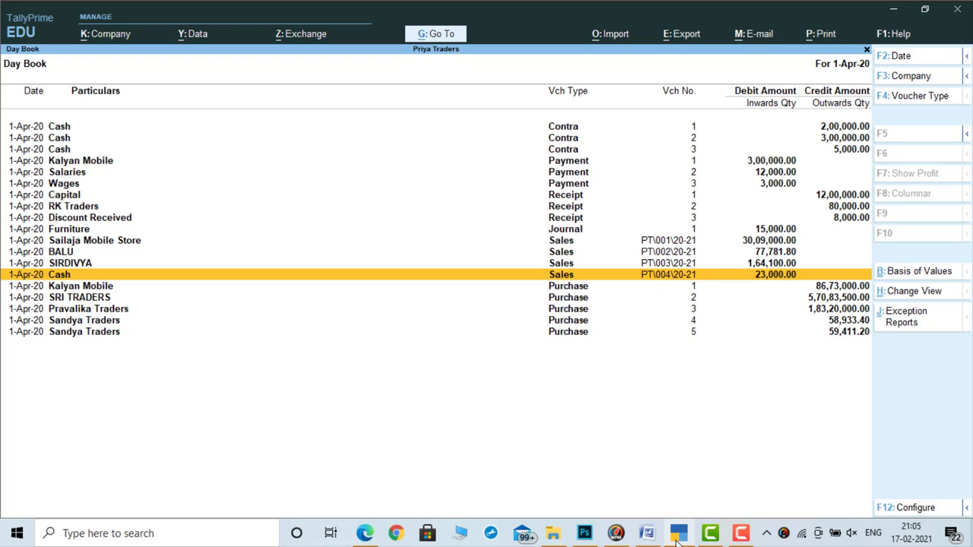
# Switch to Word to read the remaining rows of the shortcut keys table, and return to TallyPrime
pyautogui.click(678, 534)
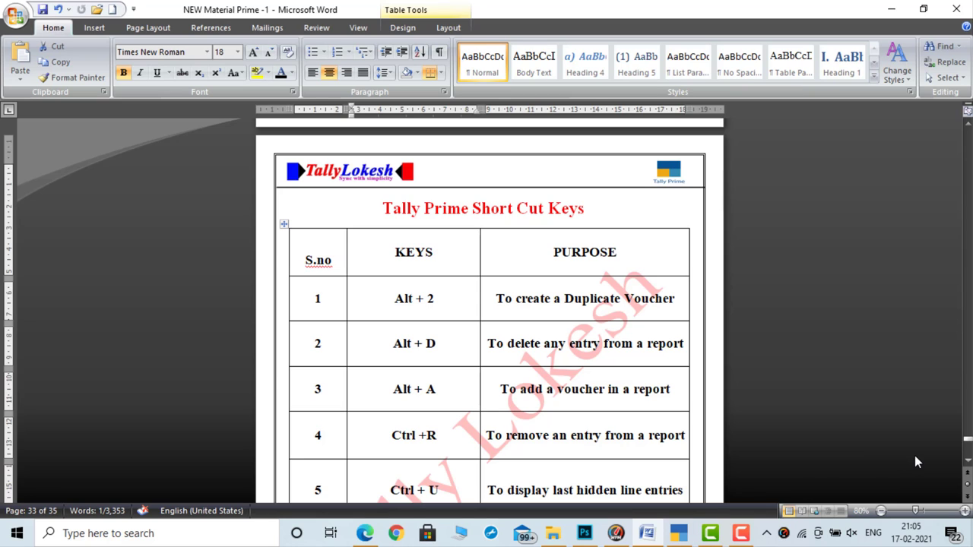
pyautogui.click(968, 461)
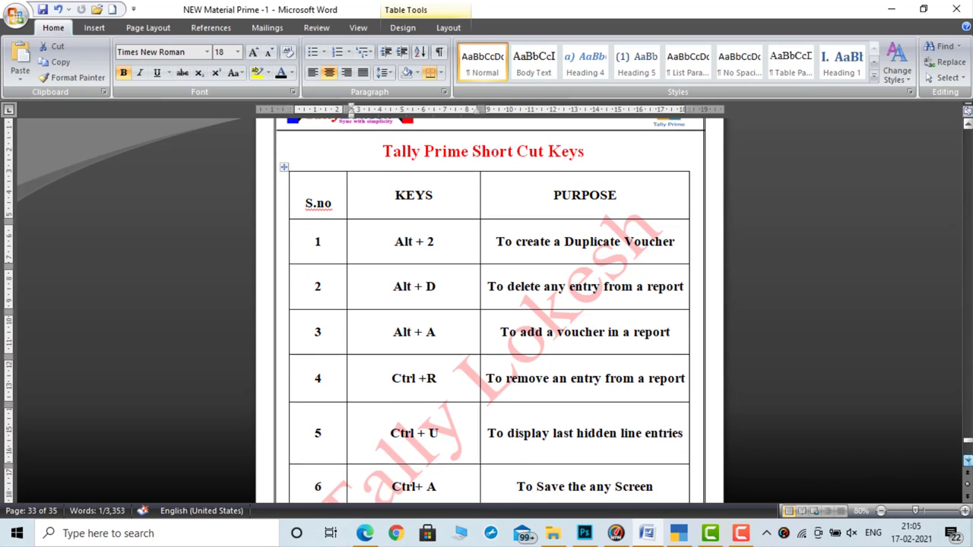
pyautogui.scroll(-3, 967, 460)
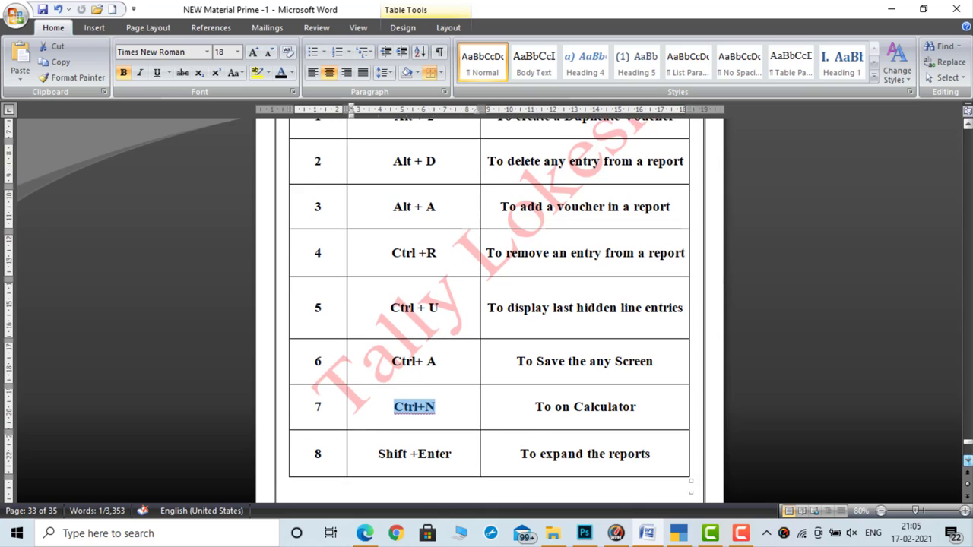
pyautogui.scroll(-1, 967, 461)
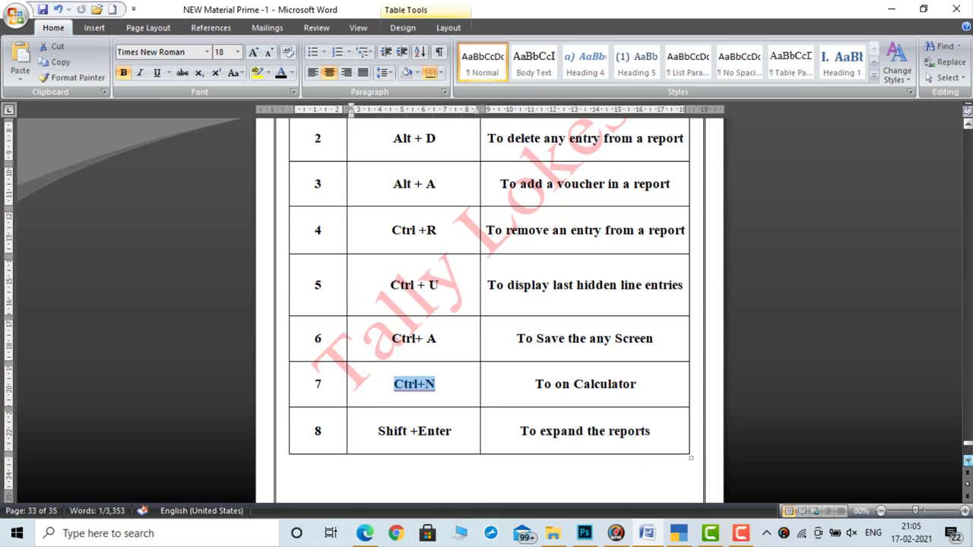
pyautogui.click(680, 534)
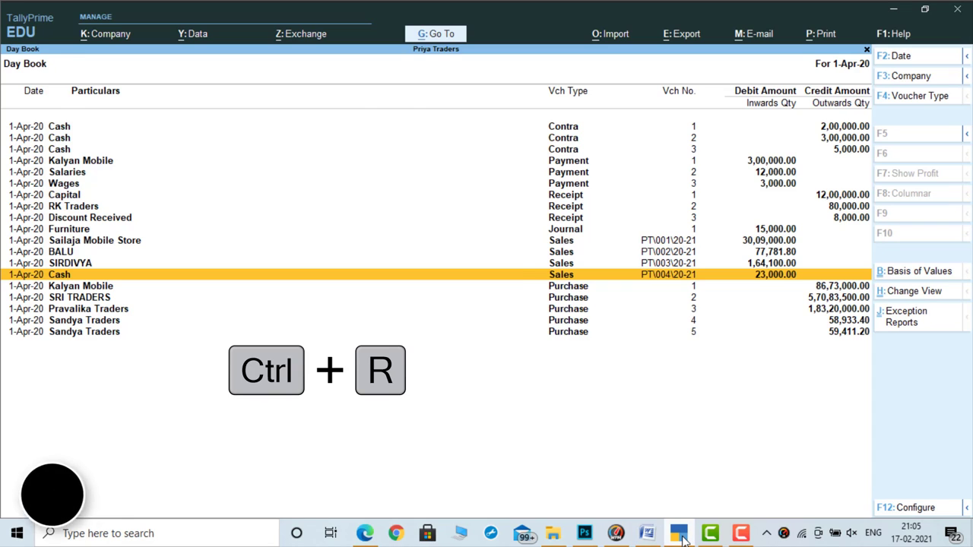
# Leave the Day Book and open the Profit & Loss A/c report
pyautogui.press('Escape')
pyautogui.press('Down')
pyautogui.press('Down')
pyautogui.press('Down')
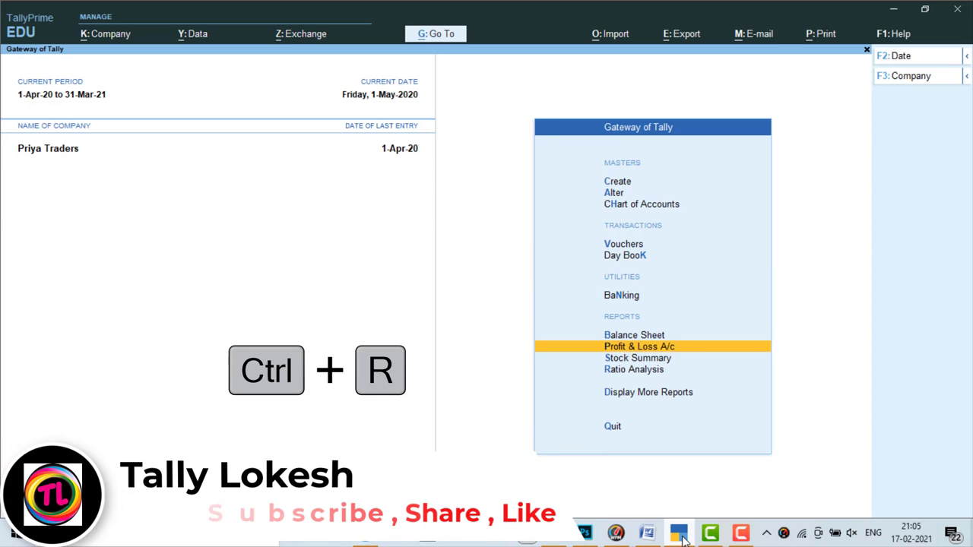
pyautogui.press('Return')
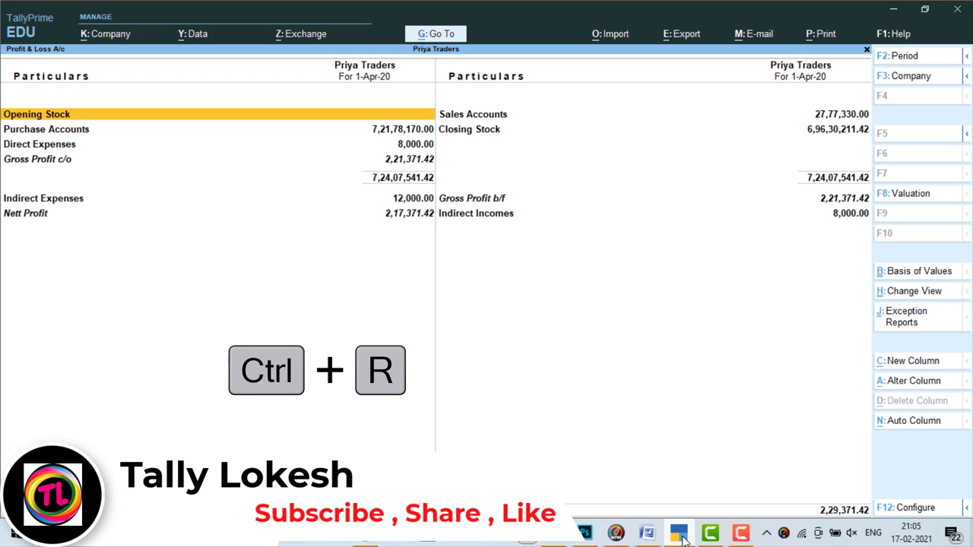
# Remove the Opening Stock, Purchase Accounts, Direct Expenses and Gross Profit c/o lines from the Profit & Loss A/c report
pyautogui.press('Down')
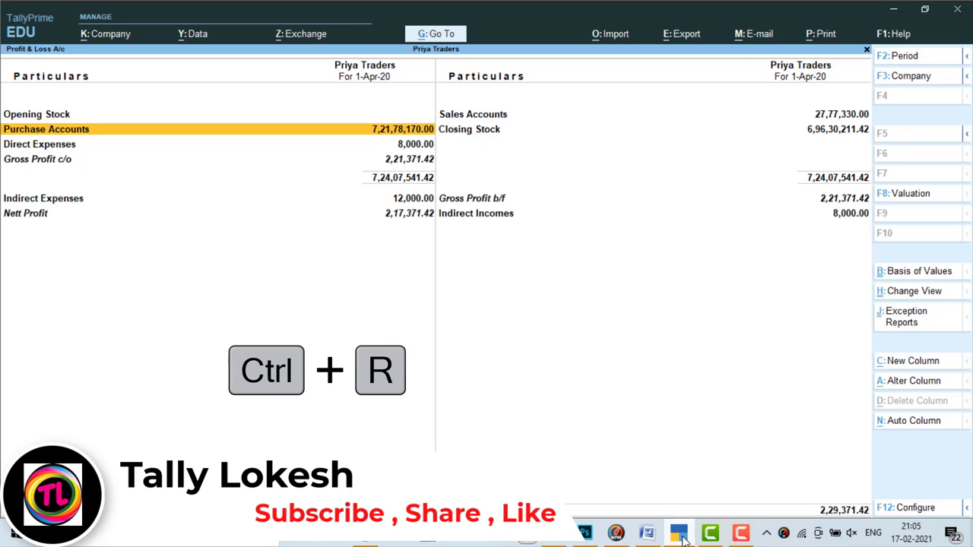
pyautogui.press('Down')
pyautogui.press('Right')
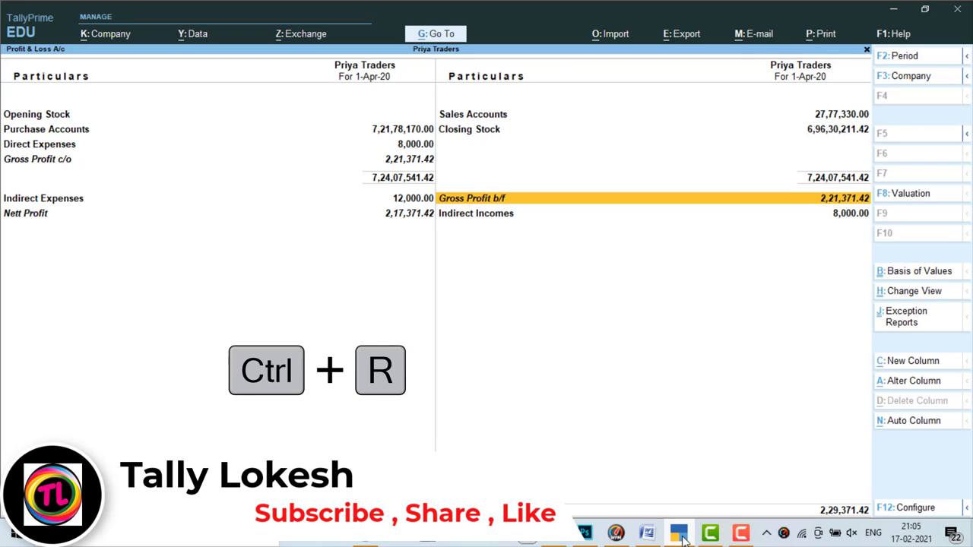
pyautogui.press('Up')
pyautogui.press('Up')
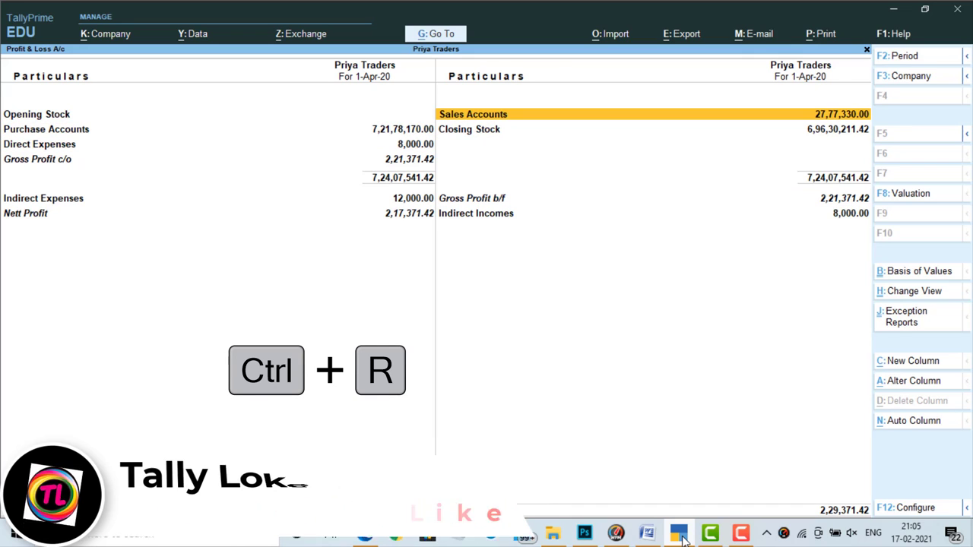
pyautogui.press('Left')
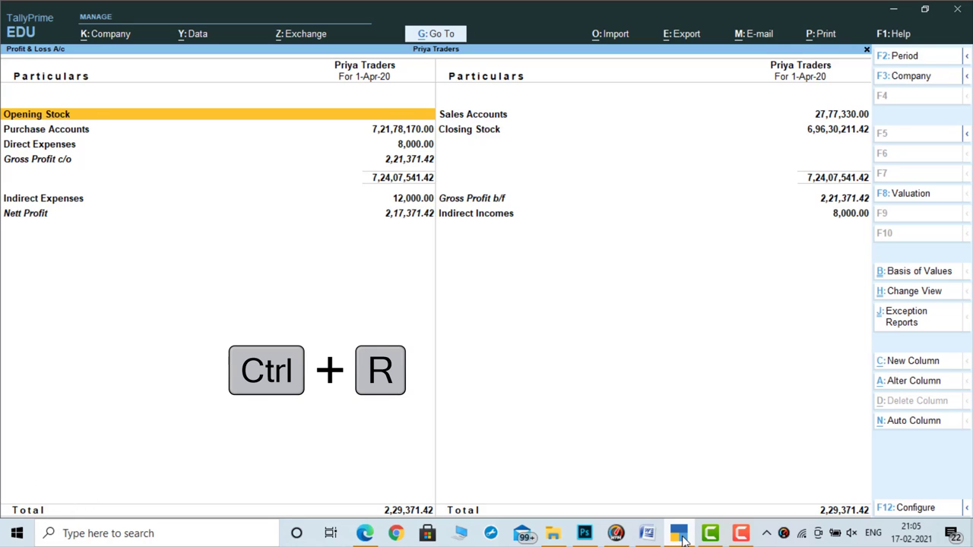
pyautogui.hotkey('ctrl', 'r')
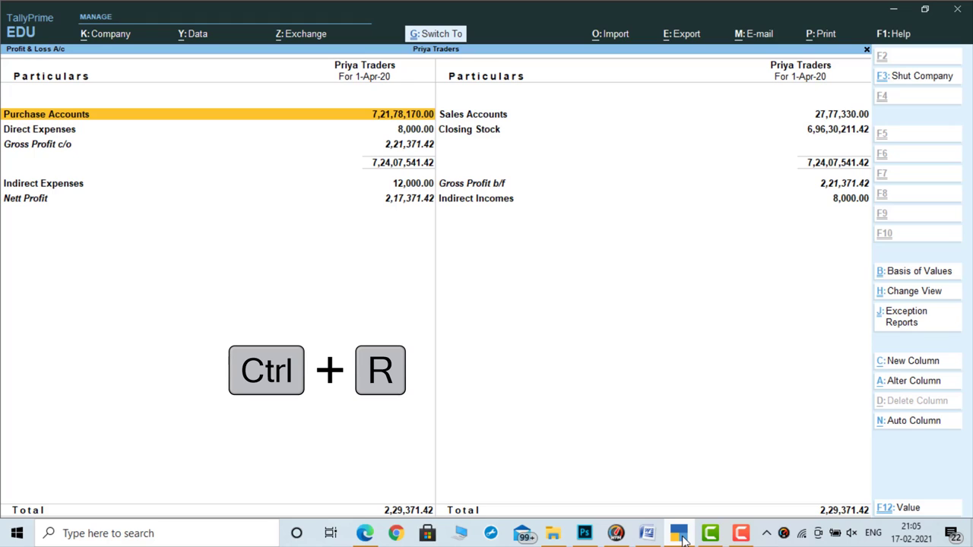
pyautogui.hotkey('ctrl', 'r')
pyautogui.hotkey('ctrl', 'r')
pyautogui.hotkey('ctrl', 'r')
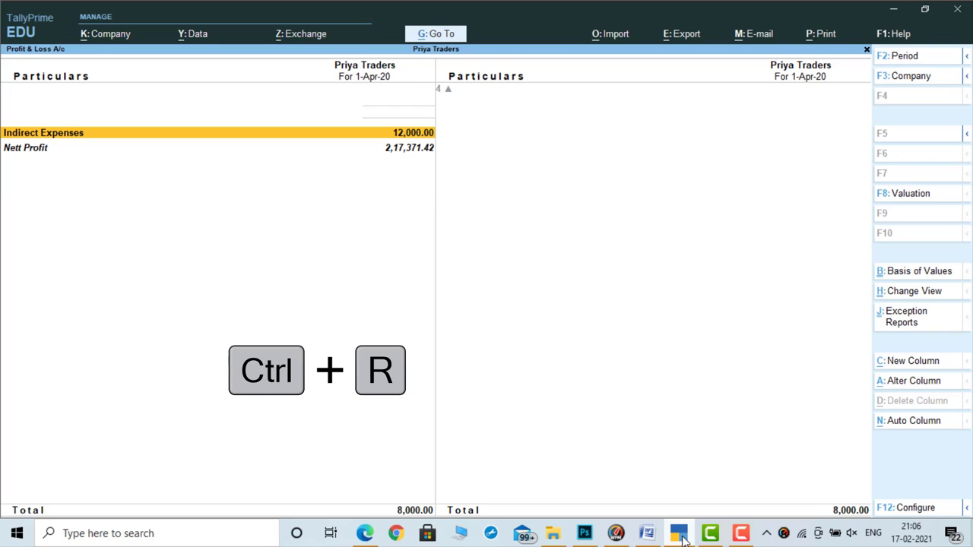
# Switch to Word to read rows 4 and 5 of the shortcut table, on removing entries and displaying hidden lines
pyautogui.click(679, 534)
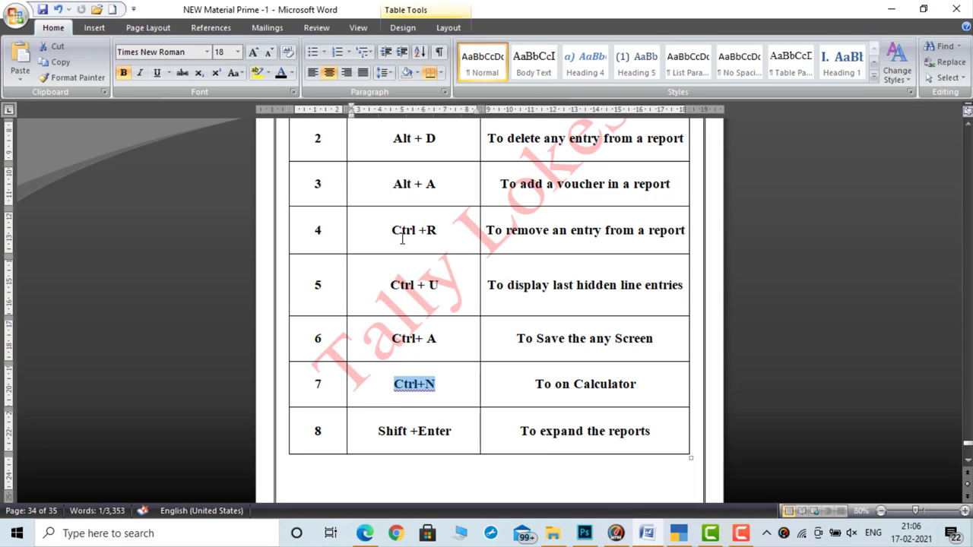
pyautogui.moveTo(401, 238); pyautogui.dragTo(597, 242)
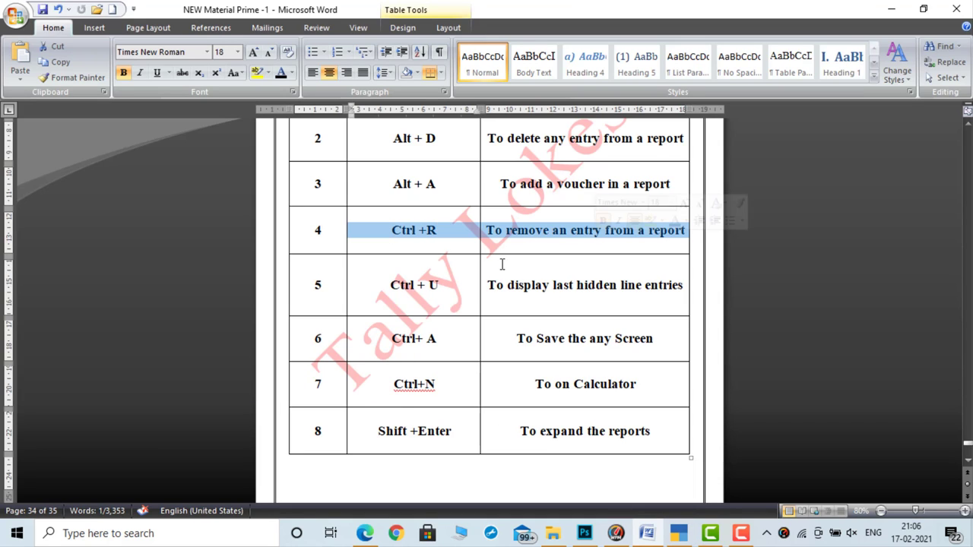
pyautogui.click(442, 285)
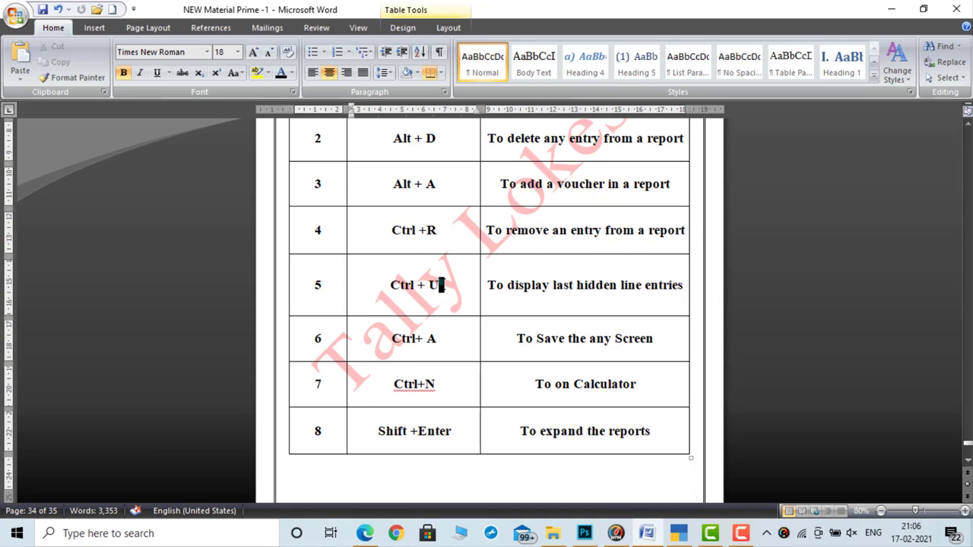
# Return to TallyPrime and restore all four removed lines in the Profit & Loss A/c report
pyautogui.click(679, 534)
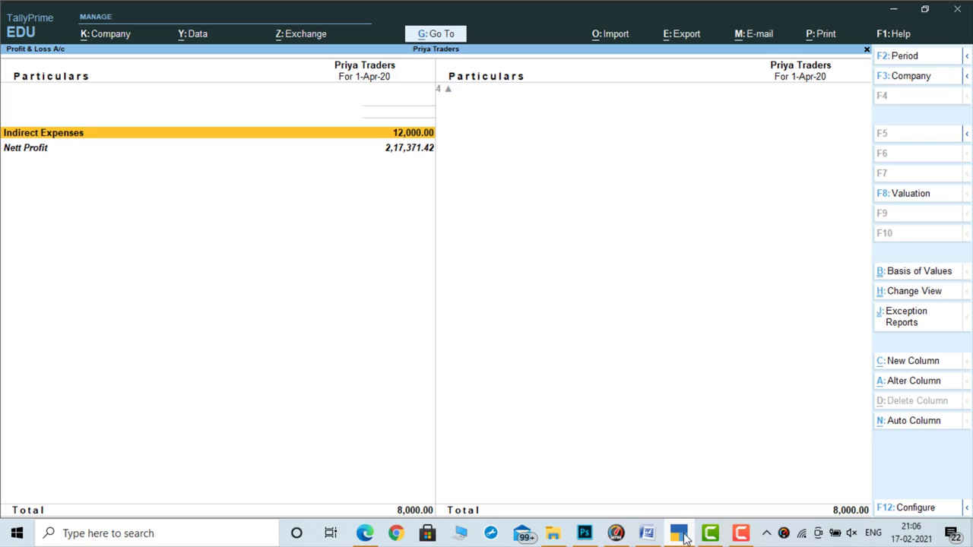
pyautogui.hotkey('ctrl', 'u')
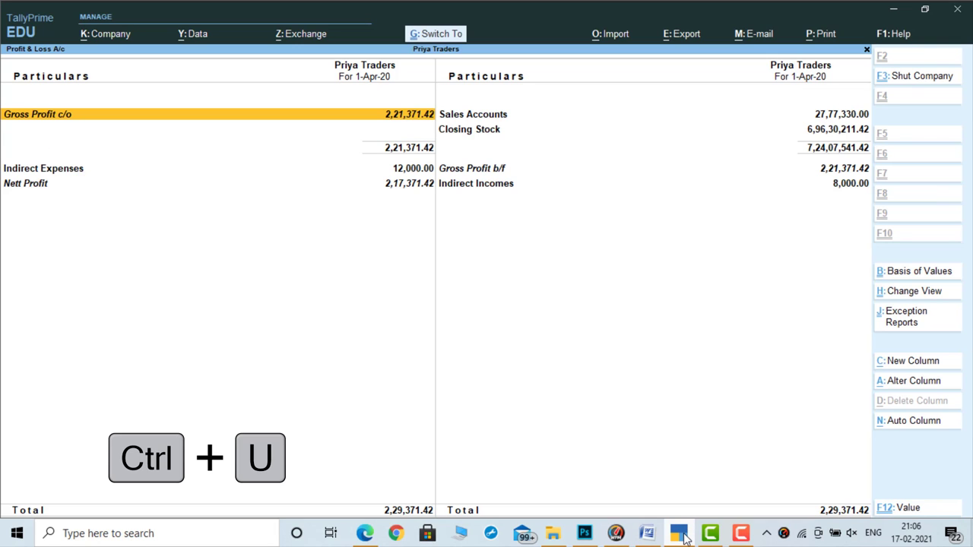
pyautogui.hotkey('ctrl', 'u')
pyautogui.hotkey('ctrl', 'u')
pyautogui.hotkey('ctrl', 'u')
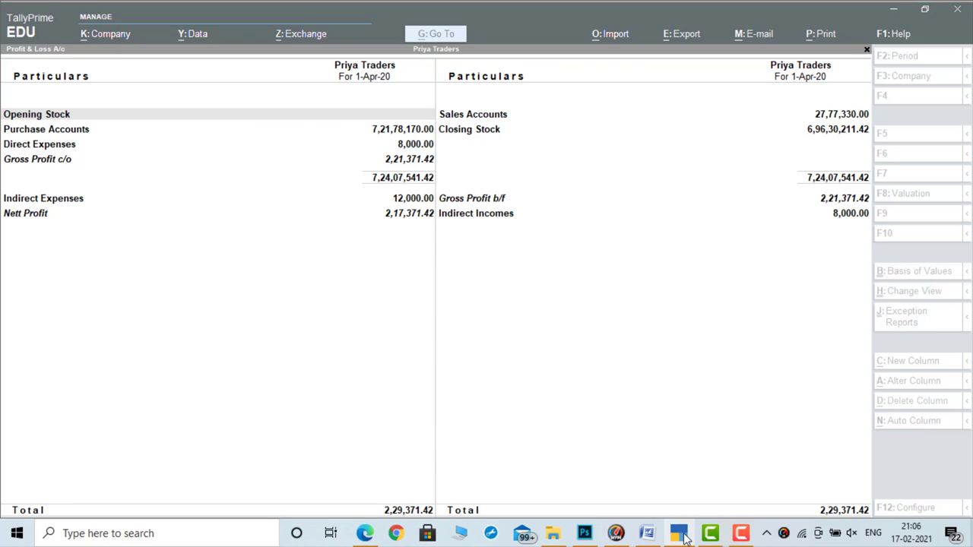
# Switch to Word to read row 6 of the shortcut table, on saving a screen
pyautogui.click(683, 535)
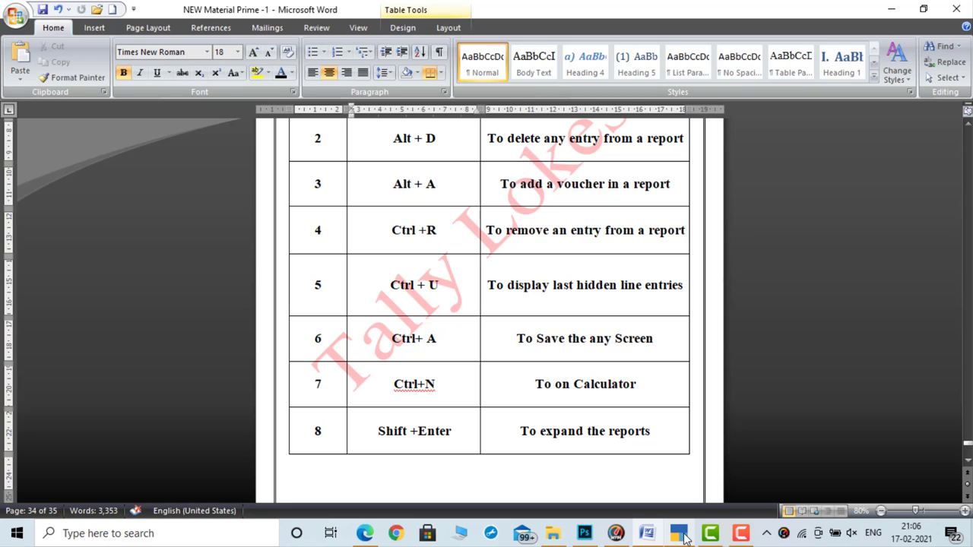
pyautogui.moveTo(388, 338); pyautogui.dragTo(439, 339)
pyautogui.moveTo(516, 345); pyautogui.dragTo(645, 343)
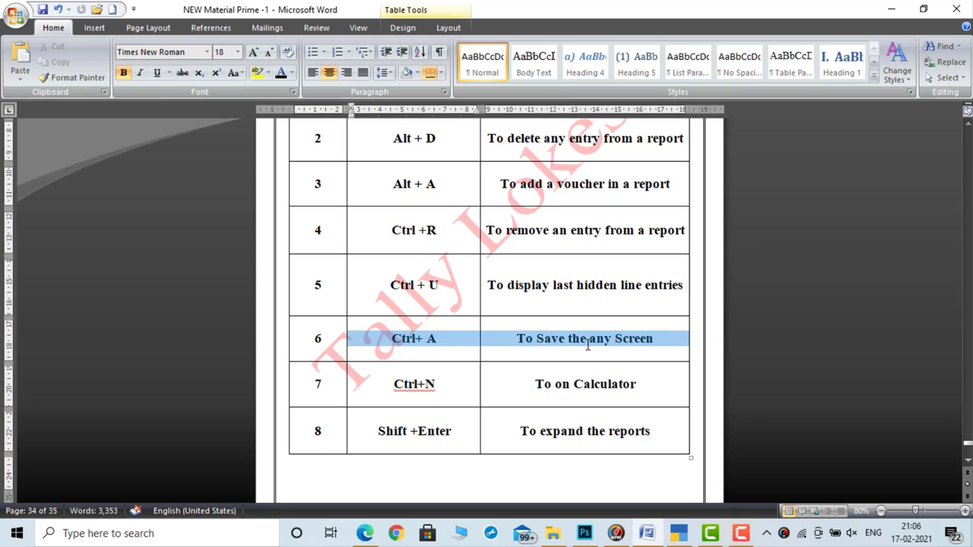
# Return to TallyPrime, leave the Profit & Loss A/c report and start creating a new ledger
pyautogui.click(686, 539)
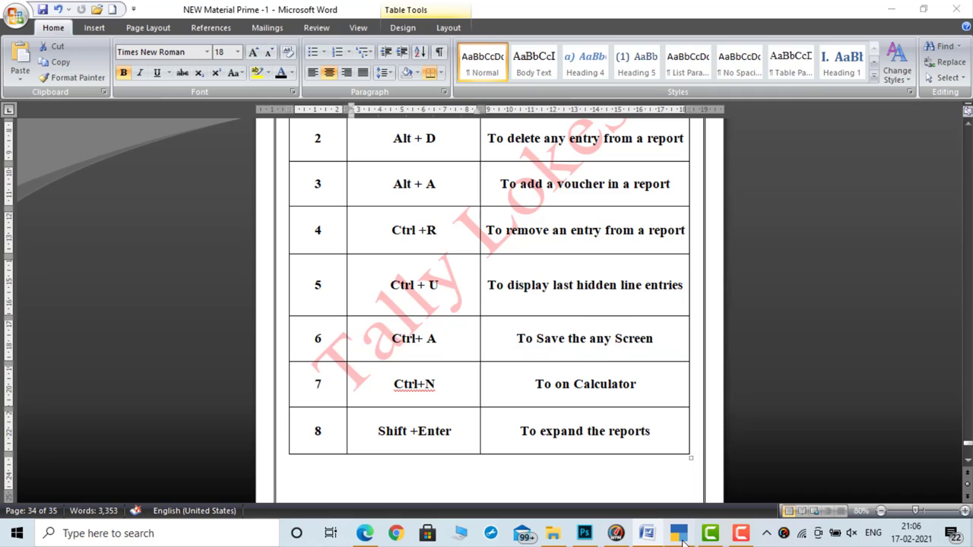
pyautogui.press('Escape')
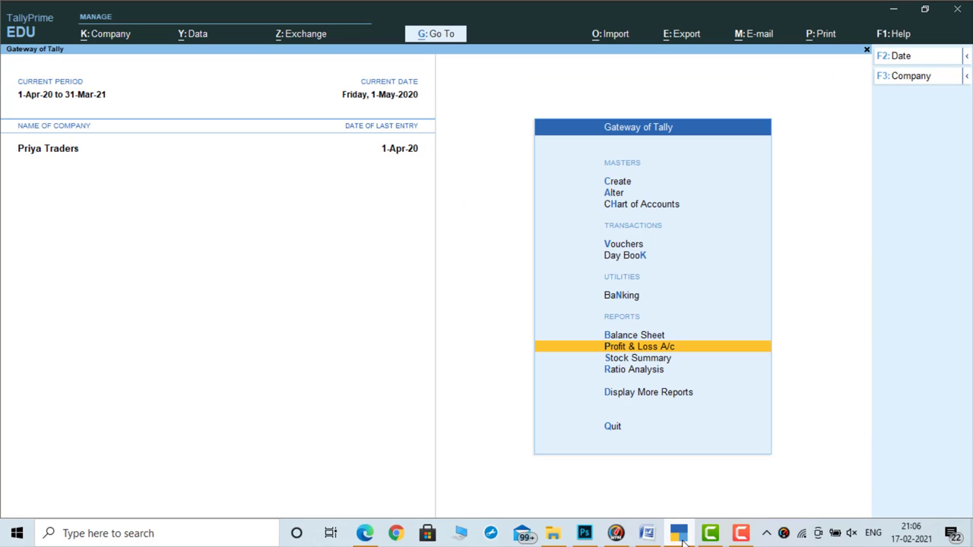
pyautogui.press('Up')
pyautogui.press('Up')
pyautogui.press('Up')
pyautogui.press('Up')
pyautogui.press('Up')
pyautogui.press('Up')
pyautogui.press('Up')
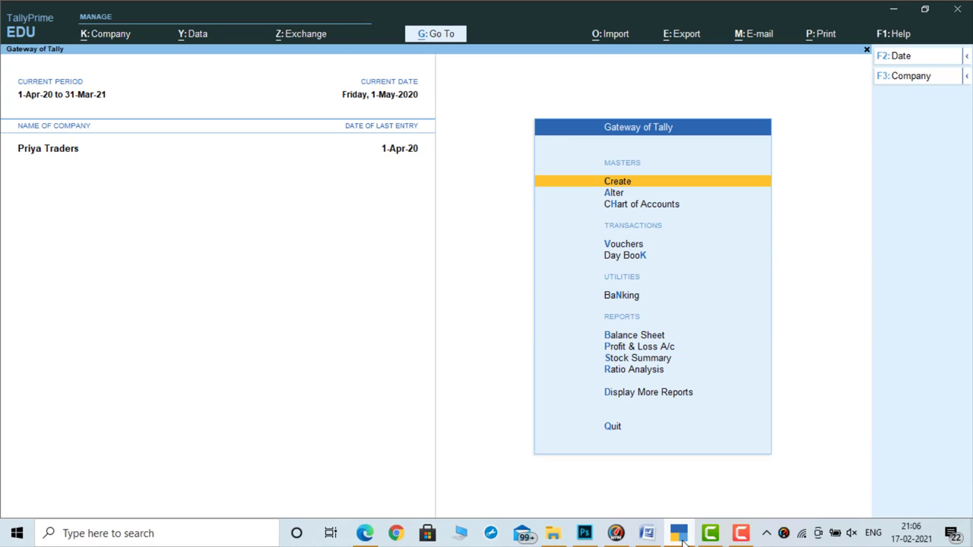
pyautogui.press('Return')
pyautogui.press('Down')
pyautogui.press('Return')
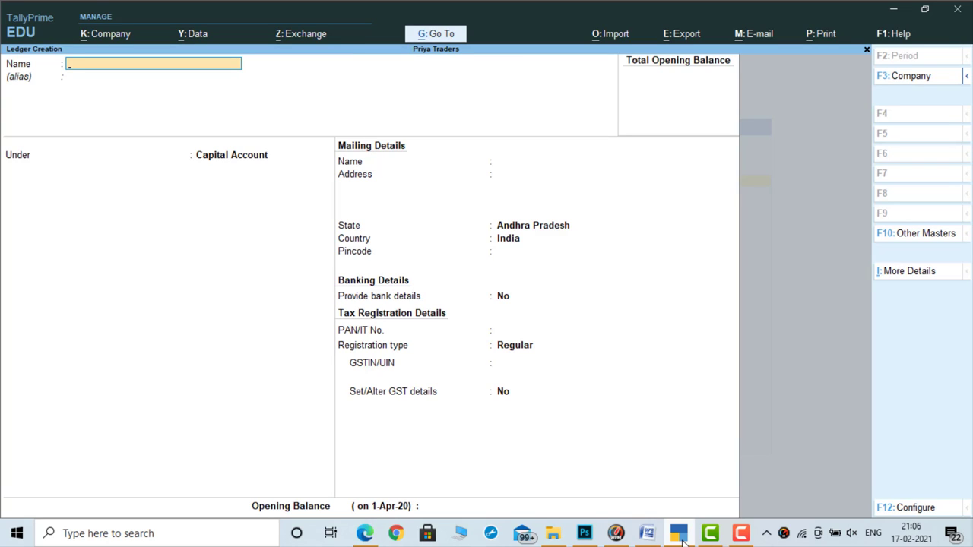
# Try to name the new ledger Sbi Bank, and clear the name
pyautogui.write('Sbi Bank')
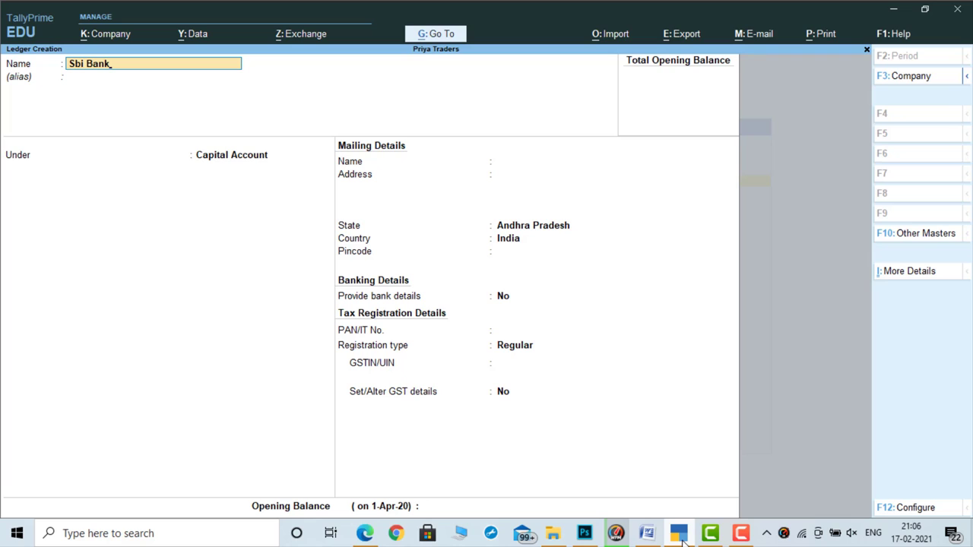
pyautogui.press('Return')
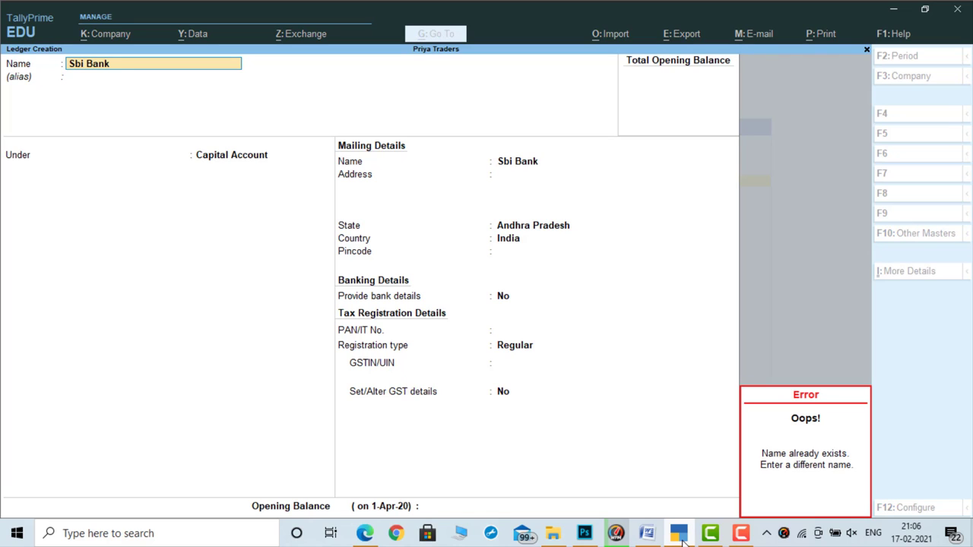
pyautogui.press('BackSpace')
pyautogui.press('BackSpace')
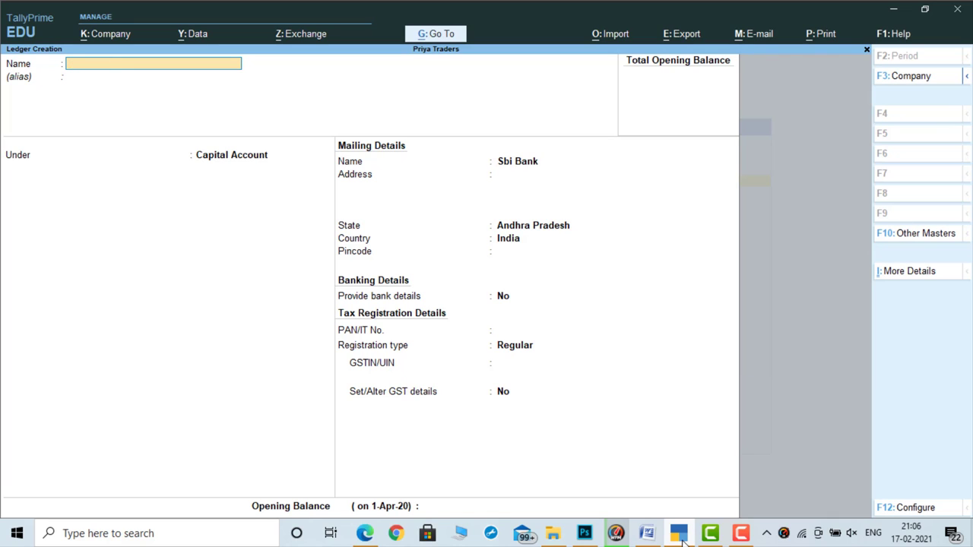
# Name the new ledger Idbi Bank, place it under Bank Accounts and save it without further bank details
pyautogui.write('idbi Bank')
pyautogui.press('Return')
pyautogui.press('Return')
pyautogui.write('Ba')
pyautogui.hotkey('ctrl', 'a')
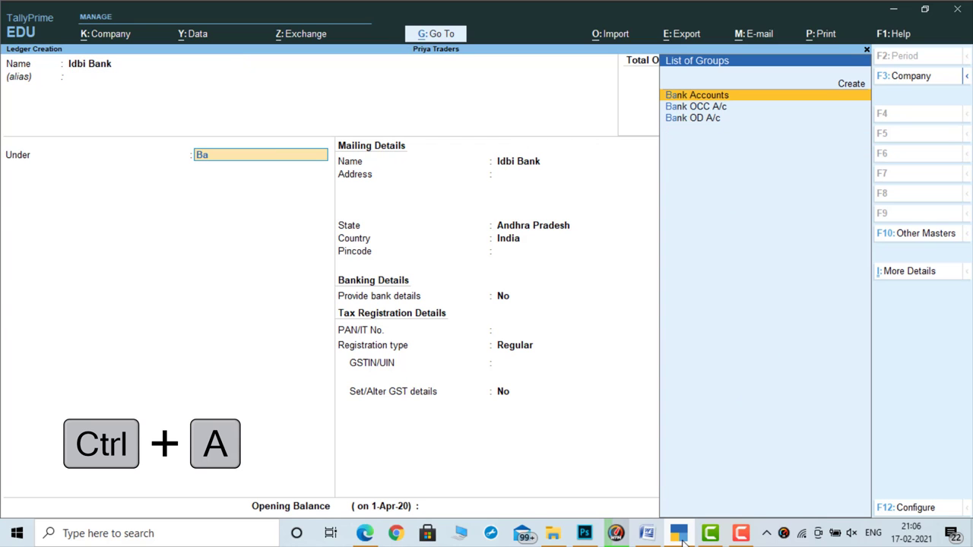
pyautogui.press('Return')
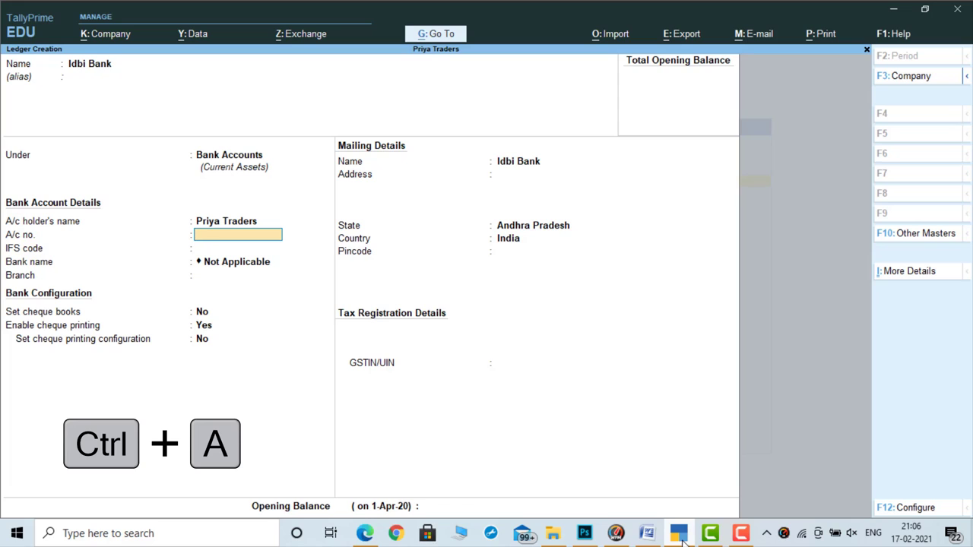
pyautogui.press('ctrl')
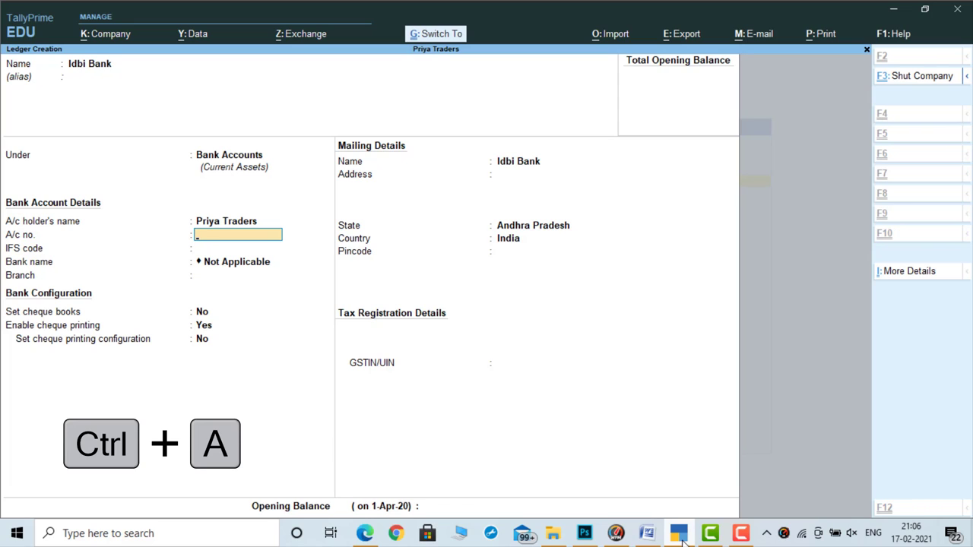
pyautogui.hotkey('ctrl', 'a')
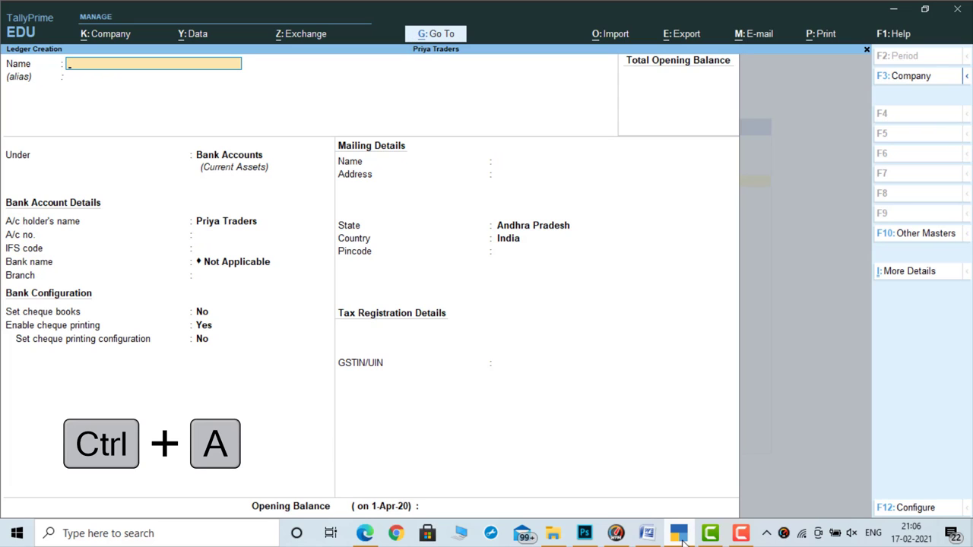
# Leave ledger creation and start creating a new stock item from the list of masters
pyautogui.press('Escape')
pyautogui.press('Return')
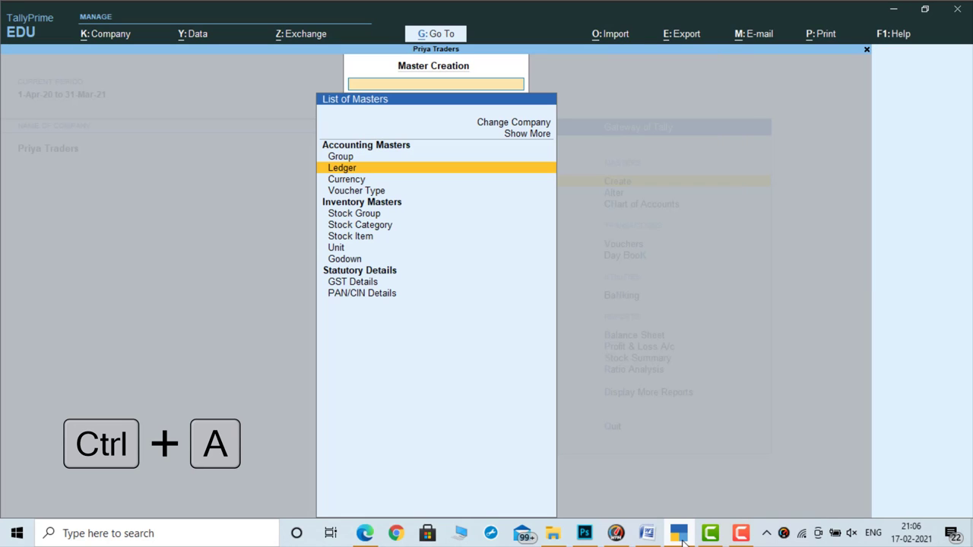
pyautogui.press('Down')
pyautogui.press('Down')
pyautogui.press('Down')
pyautogui.press('Down')
pyautogui.press('Down')
pyautogui.press('Return')
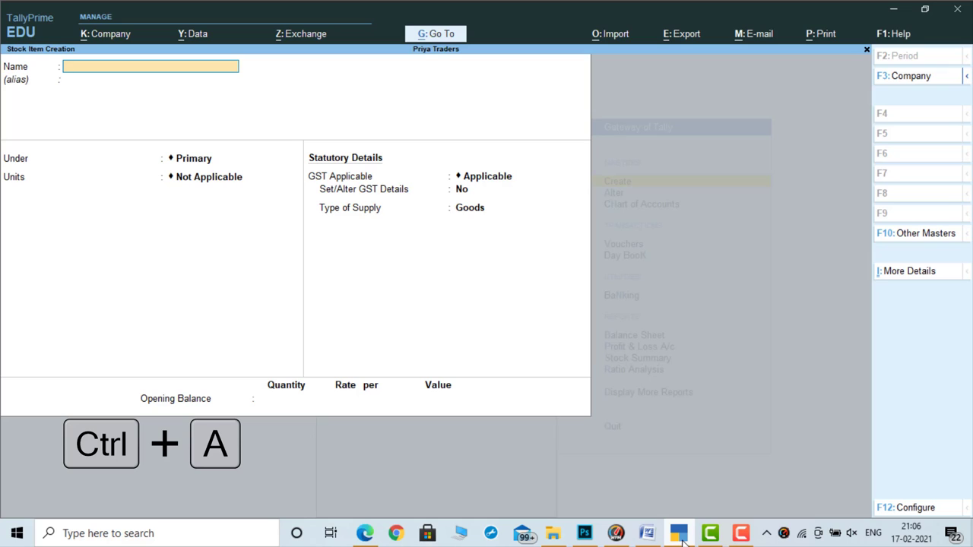
# Enter Samsung as the stock item's name, and replace it with Vivo123
pyautogui.write('Samsung')
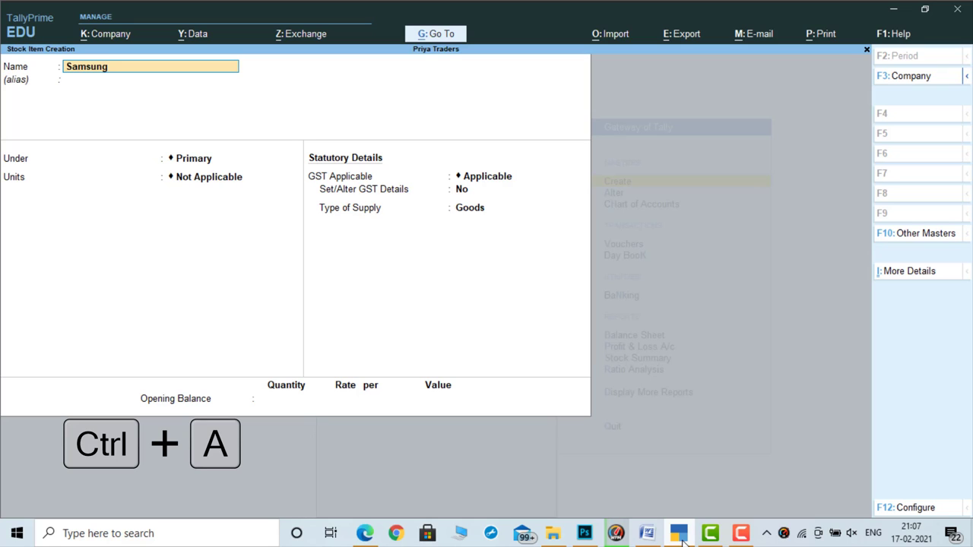
pyautogui.press('Return')
pyautogui.write('Vivo123')
pyautogui.press('Return')
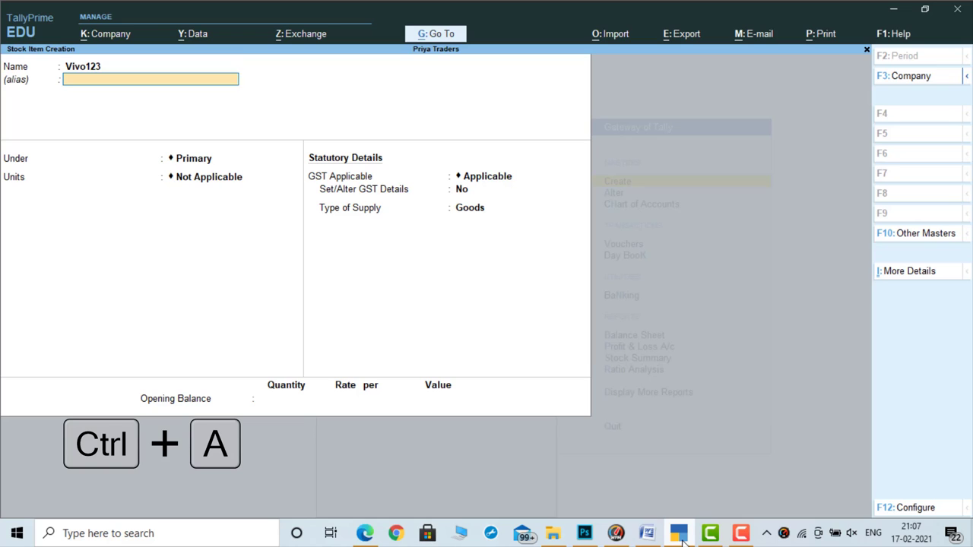
# Place the stock item under Primary and set its units to nos
pyautogui.press('Return')
pyautogui.press('Down')
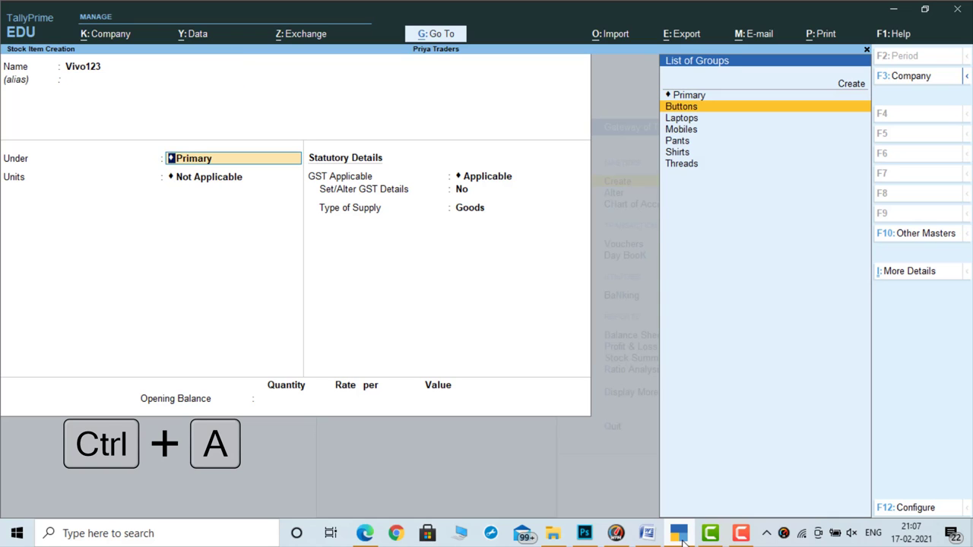
pyautogui.press('Up')
pyautogui.press('Return')
pyautogui.press('Down')
pyautogui.press('Down')
pyautogui.press('Down')
pyautogui.press('Down')
pyautogui.press('Down')
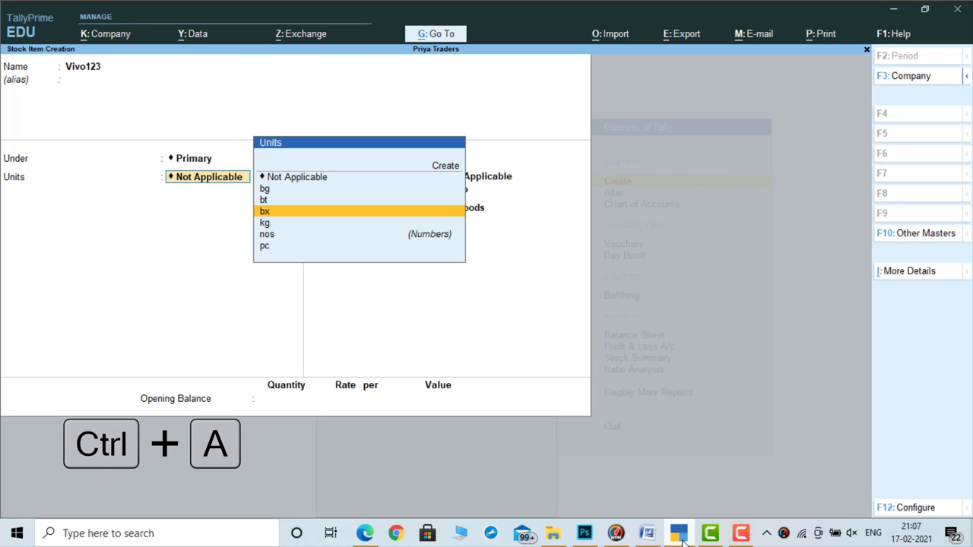
pyautogui.press('Return')
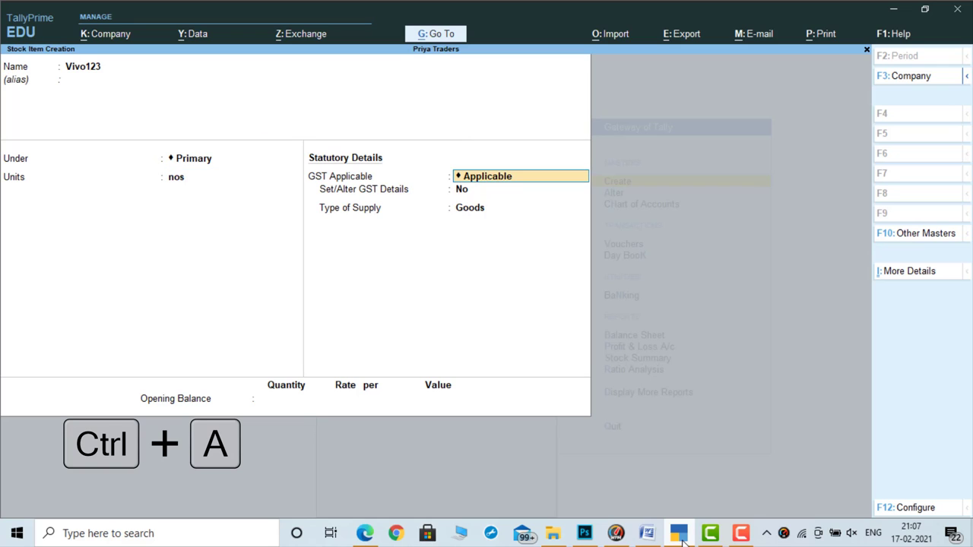
# Save the stock item without GST details and return to the Gateway of Tally
pyautogui.press('ctrl')
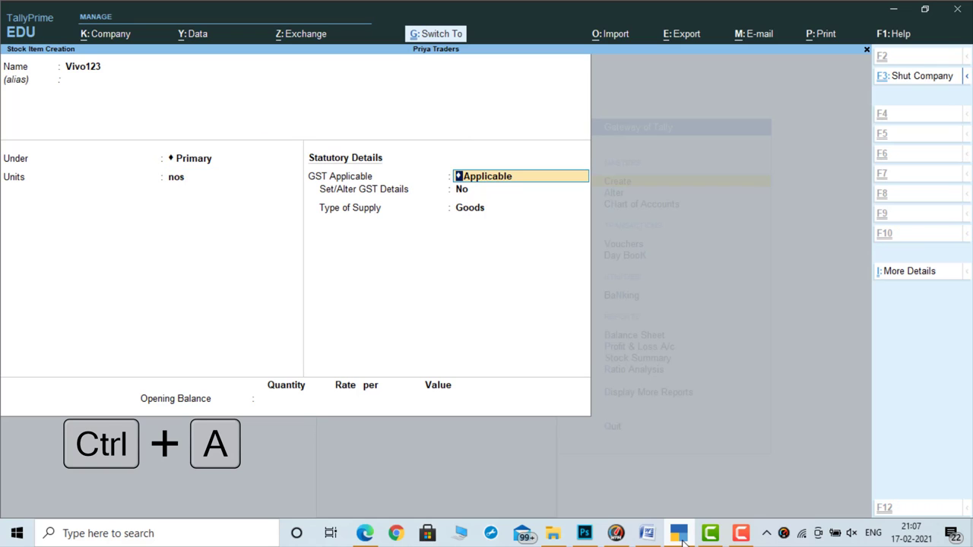
pyautogui.hotkey('ctrl', 'a')
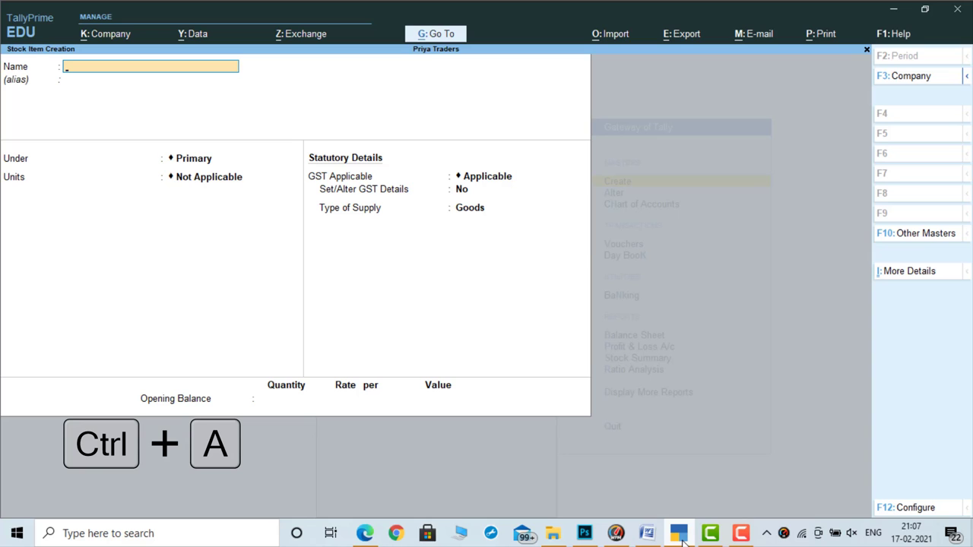
pyautogui.press('Escape')
pyautogui.press('Escape')
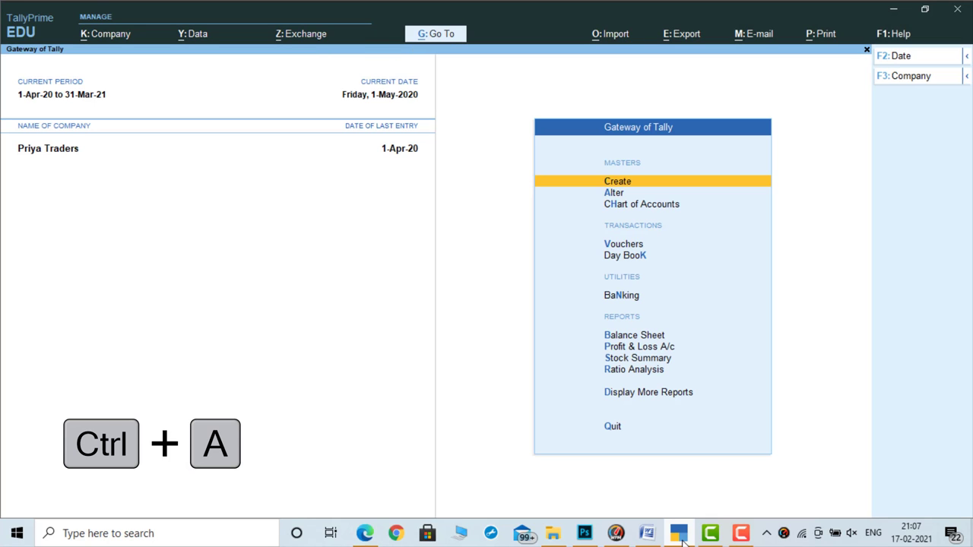
# Start a payment voucher and debit Discount Allowed with 2000
pyautogui.press('Down')
pyautogui.press('Down')
pyautogui.press('Down')
pyautogui.press('Return')
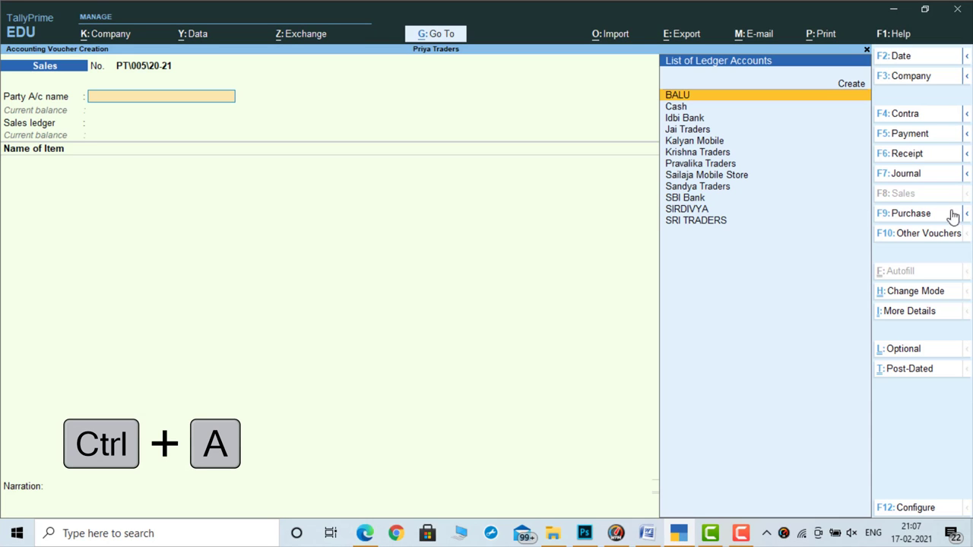
pyautogui.click(919, 141)
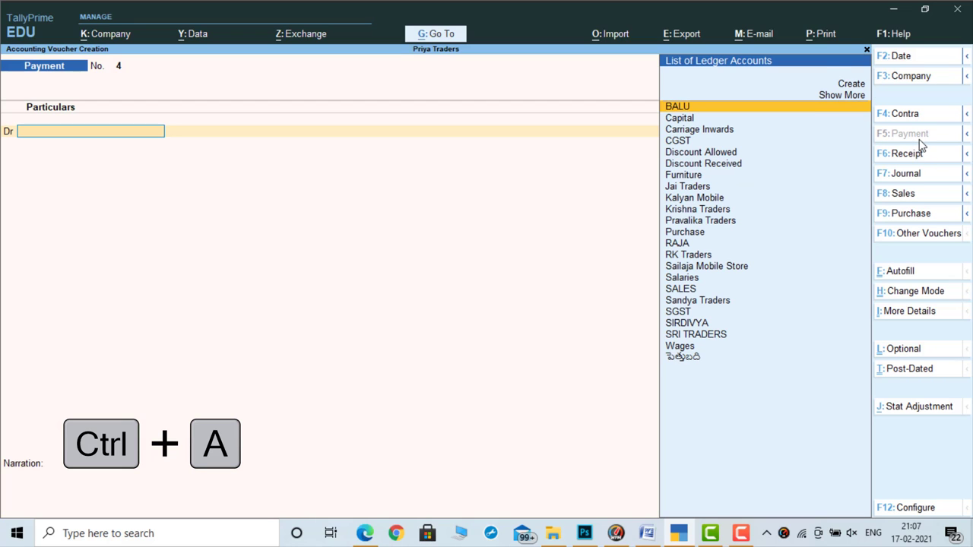
pyautogui.press('Down')
pyautogui.press('Down')
pyautogui.press('Down')
pyautogui.press('Down')
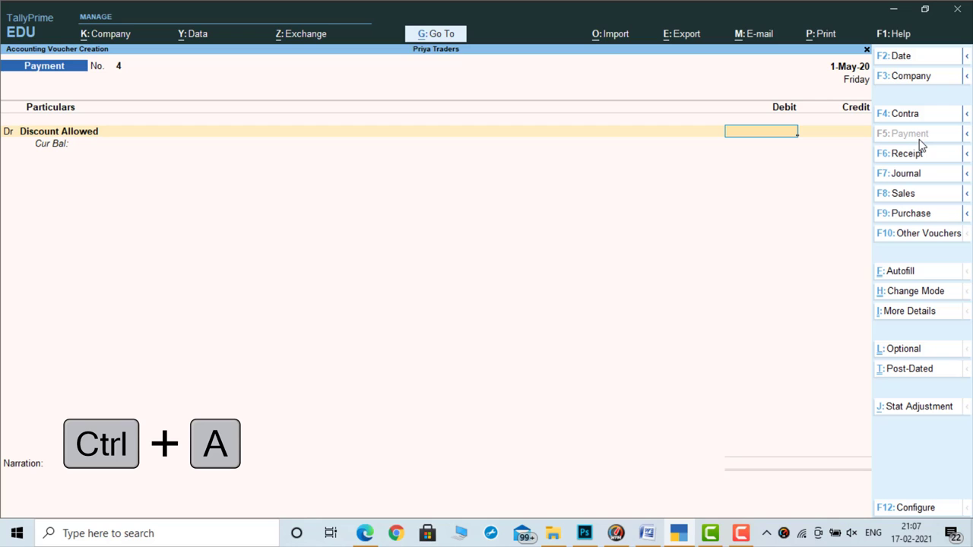
pyautogui.write('2000')
pyautogui.press('Return')
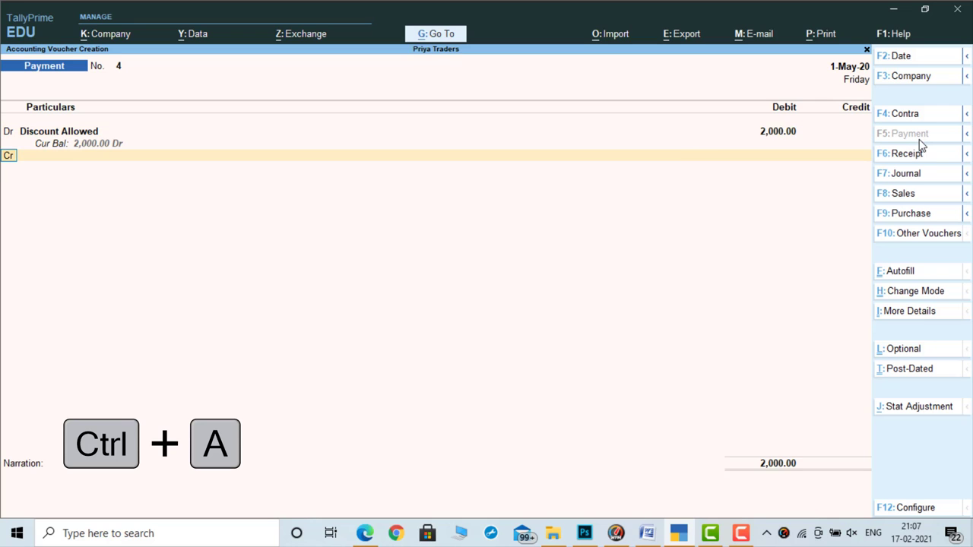
# Credit Cash with 2,000.00 and save the payment voucher without a narration
pyautogui.press('Return')
pyautogui.press('Down')
pyautogui.press('Down')
pyautogui.press('Down')
pyautogui.press('Return')
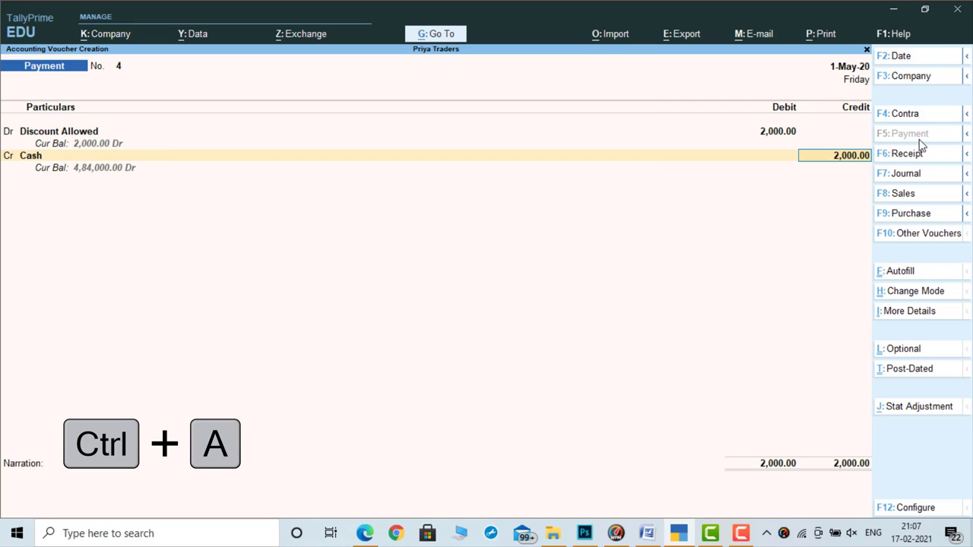
pyautogui.press('ctrl')
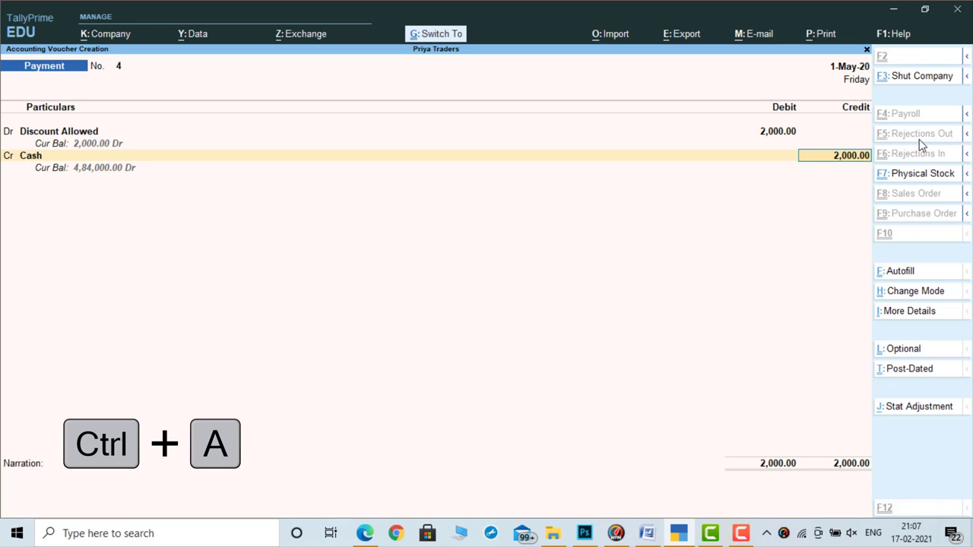
pyautogui.hotkey('ctrl', 'a')
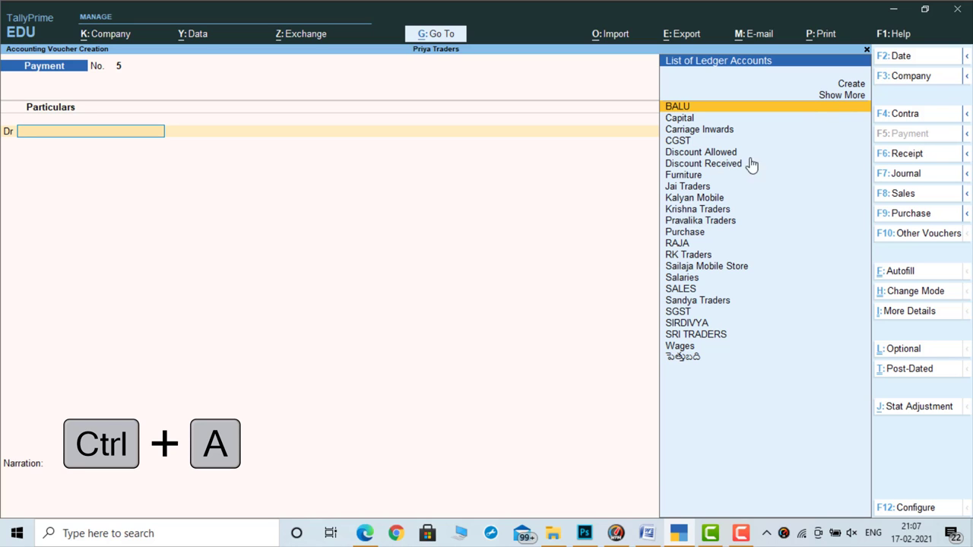
# Check the next shortcut in the Word table, and return to TallyPrime to start a journal voucher
pyautogui.click(646, 532)
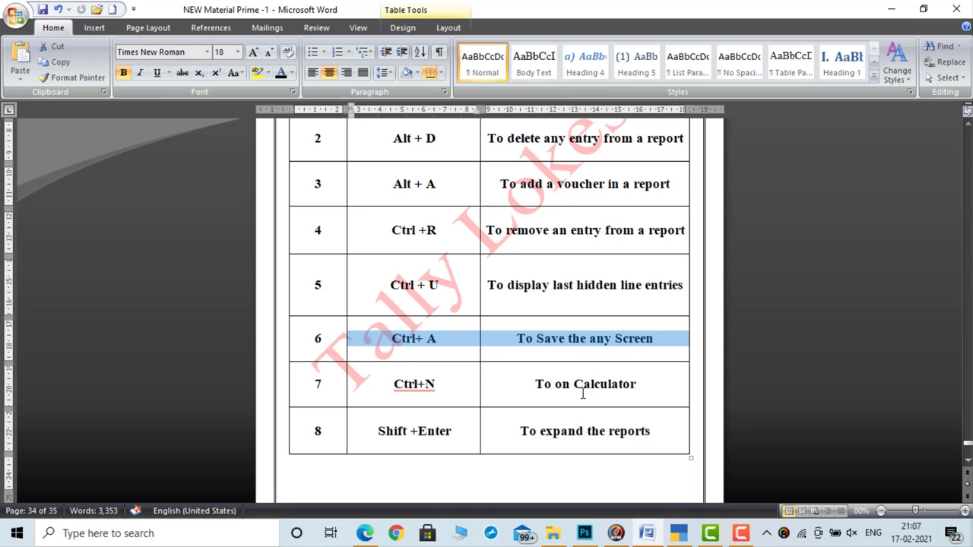
pyautogui.click(679, 533)
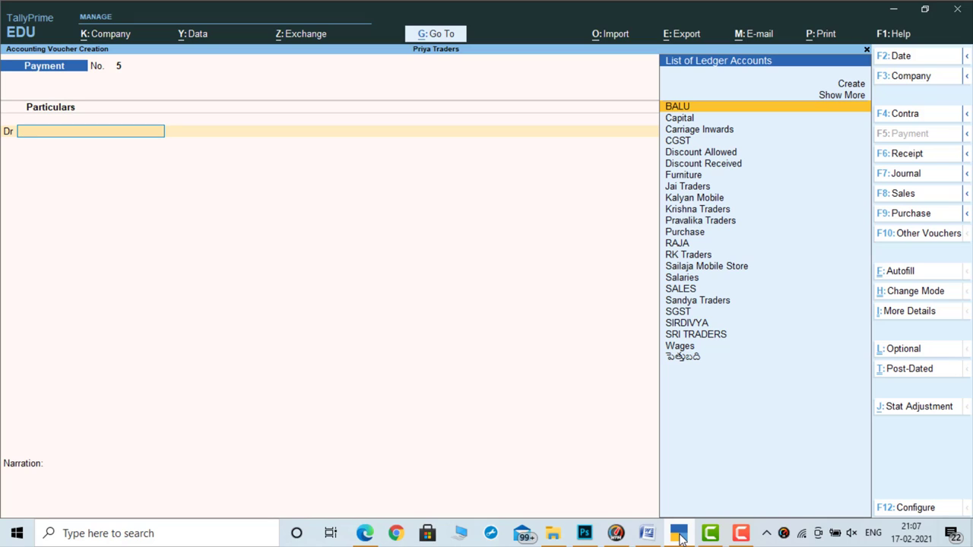
pyautogui.click(904, 179)
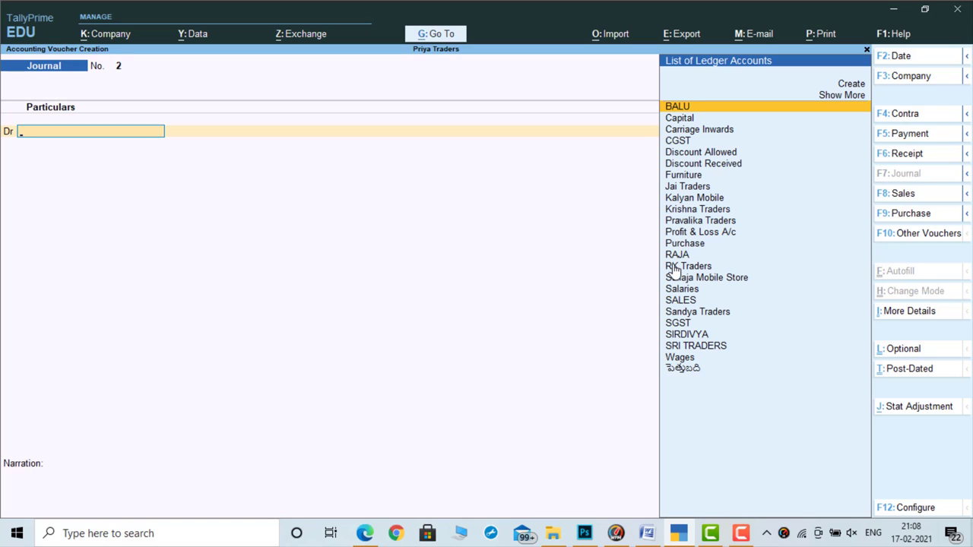
pyautogui.write('D')
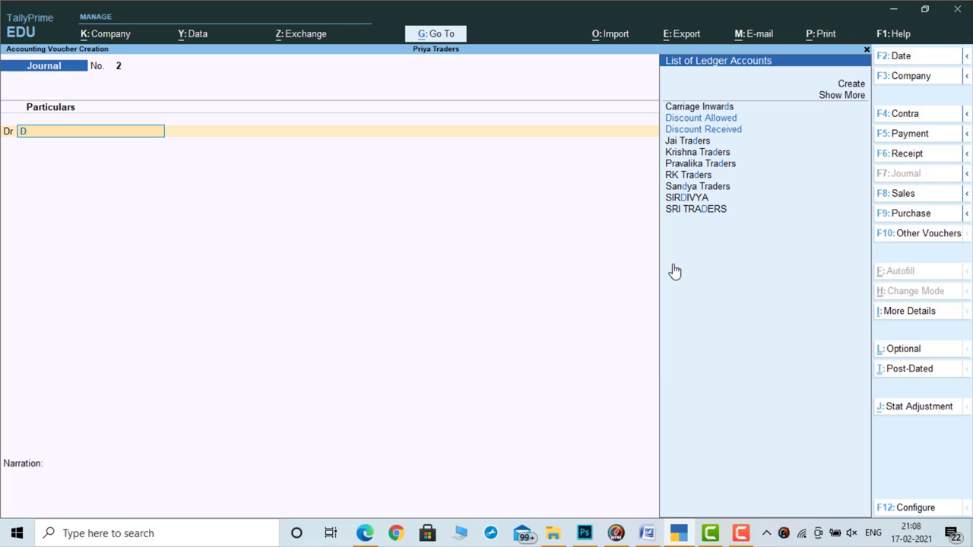
pyautogui.hotkey('ctrl', 'n')
pyautogui.press('BackSpace')
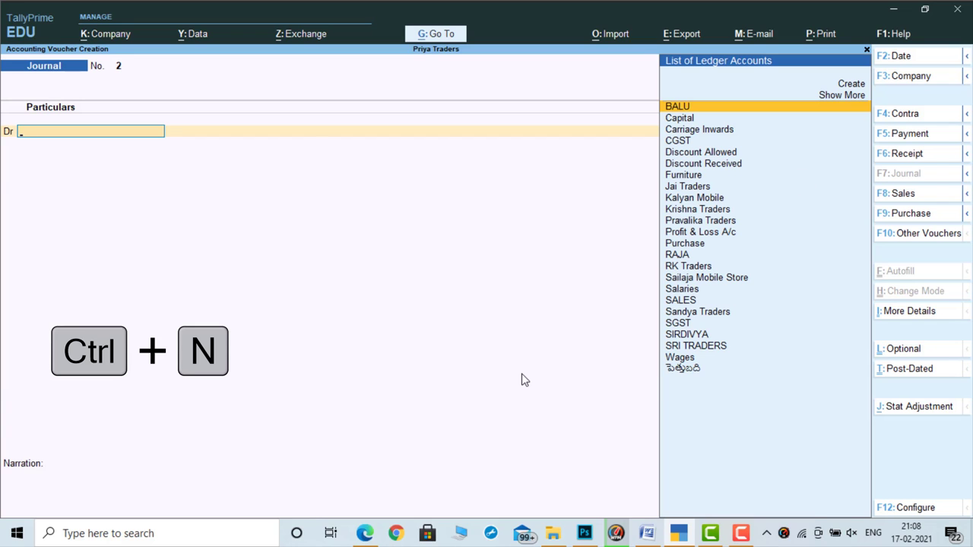
# Open the built-in calculator and compute 20000*10/100
pyautogui.hotkey('ctrl', 'n')
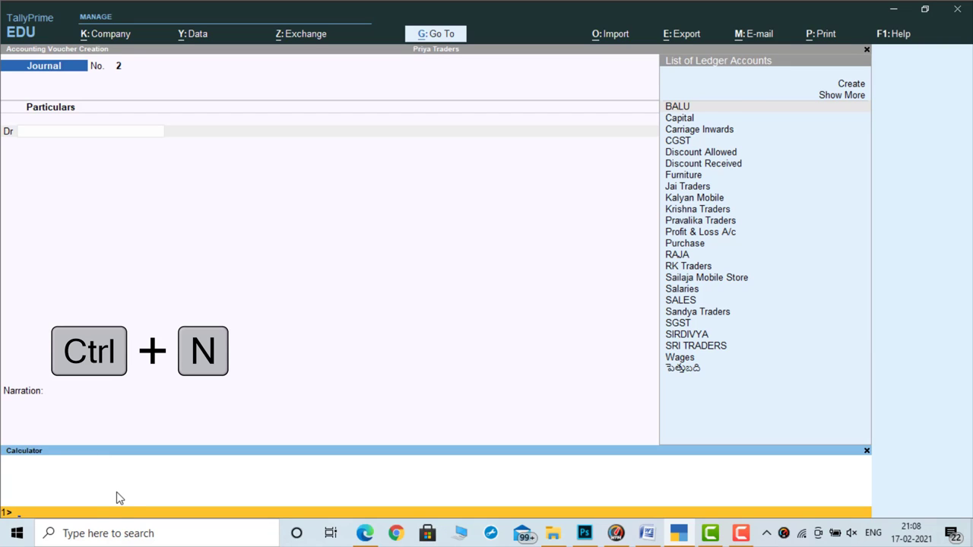
pyautogui.write('20000*10/100')
pyautogui.press('Return')
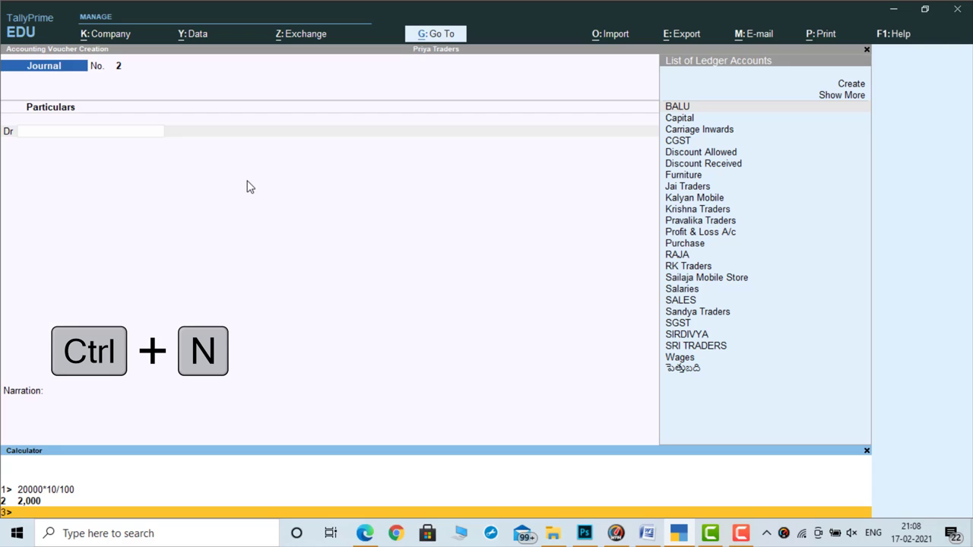
# From the journal's debit line, create a Depreciation ledger under Indirect Expenses and save it
pyautogui.click(115, 131)
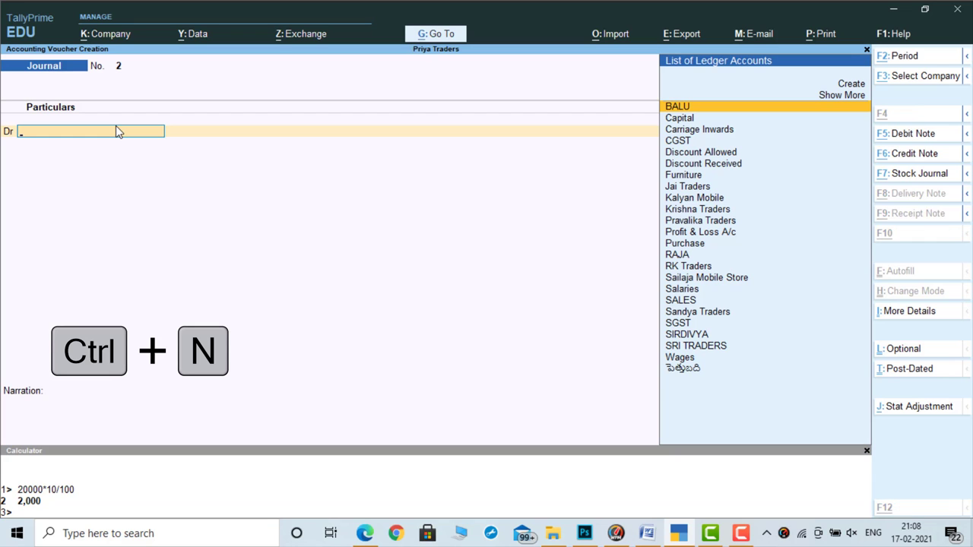
pyautogui.hotkey('ctrl', 'n')
pyautogui.write('D')
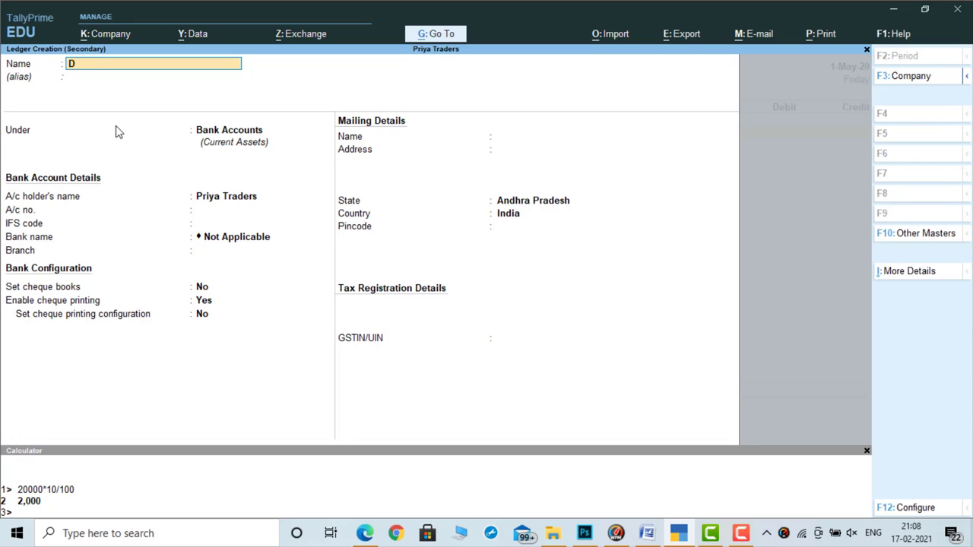
pyautogui.write('epreciation')
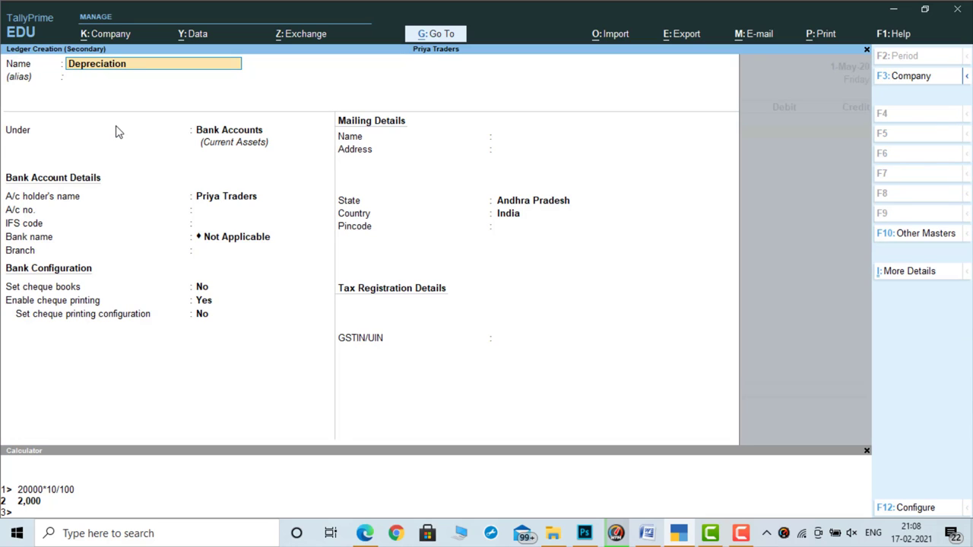
pyautogui.press('Return')
pyautogui.press('Return')
pyautogui.write('ind')
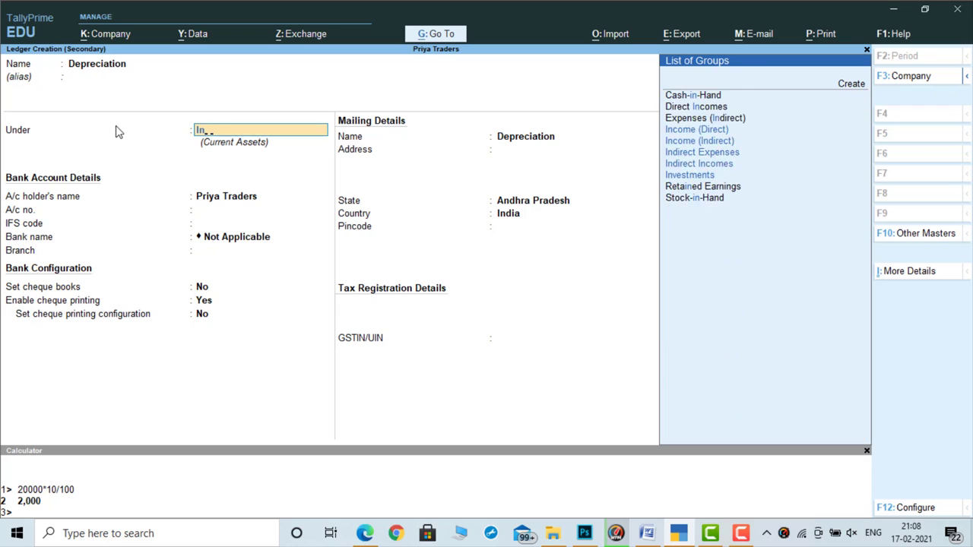
pyautogui.press('Return')
pyautogui.press('Return')
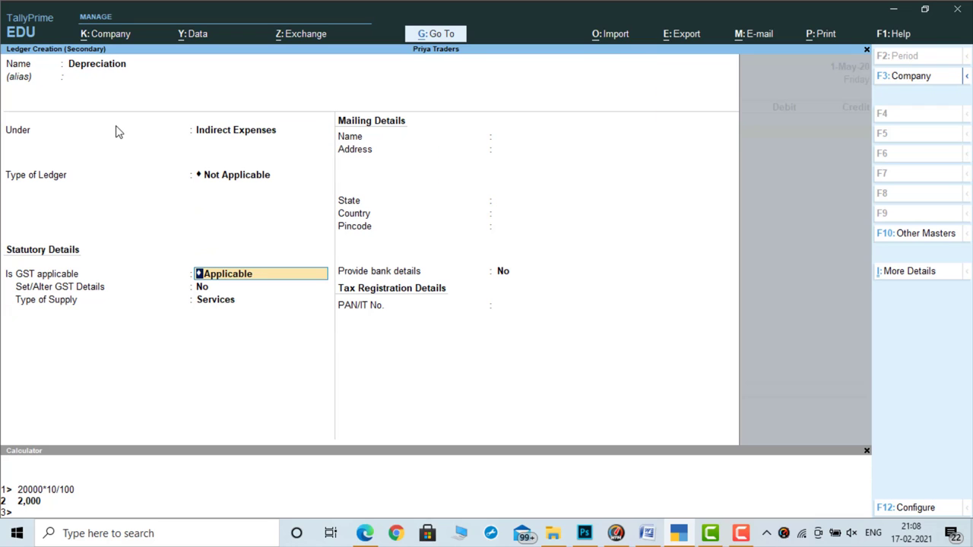
pyautogui.press('ctrl')
pyautogui.hotkey('ctrl', 'a')
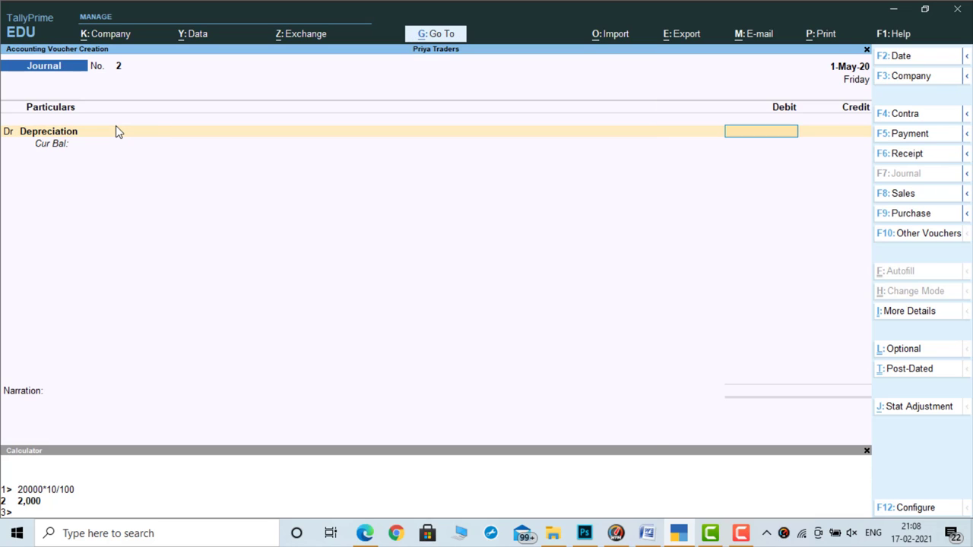
# Debit Depreciation with 2000, credit Furniture with the same amount and accept the journal voucher
pyautogui.write('2000')
pyautogui.press('Return')
pyautogui.write('fu')
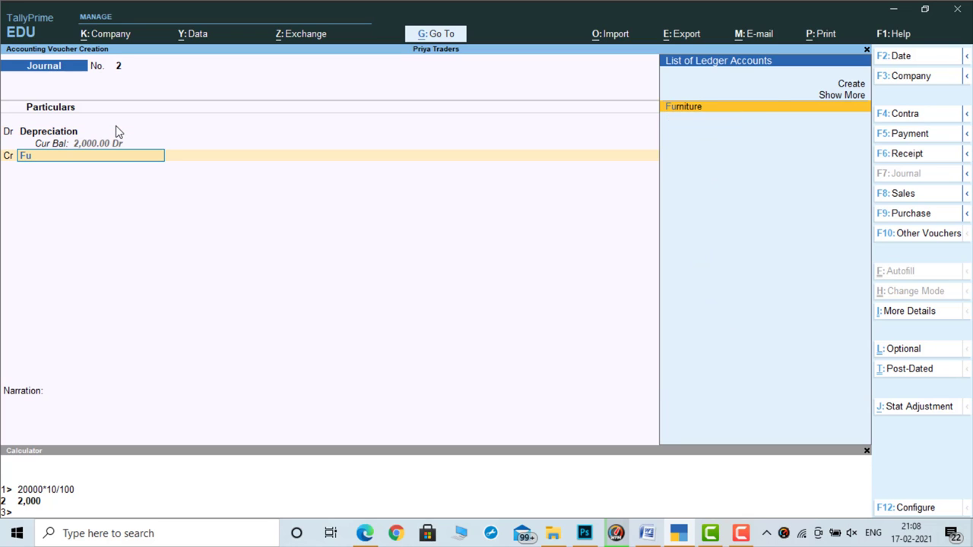
pyautogui.press('Return')
pyautogui.press('Return')
pyautogui.press('Return')
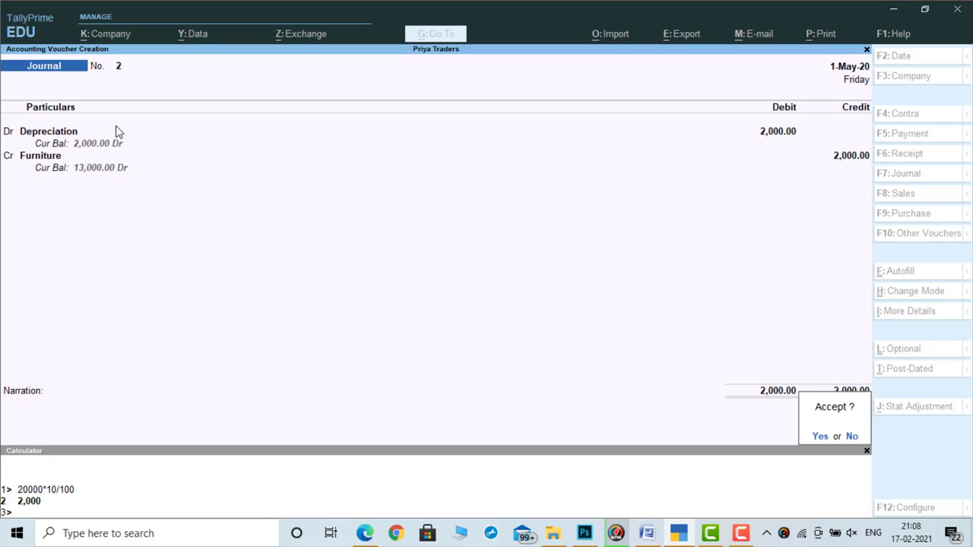
pyautogui.press('Return')
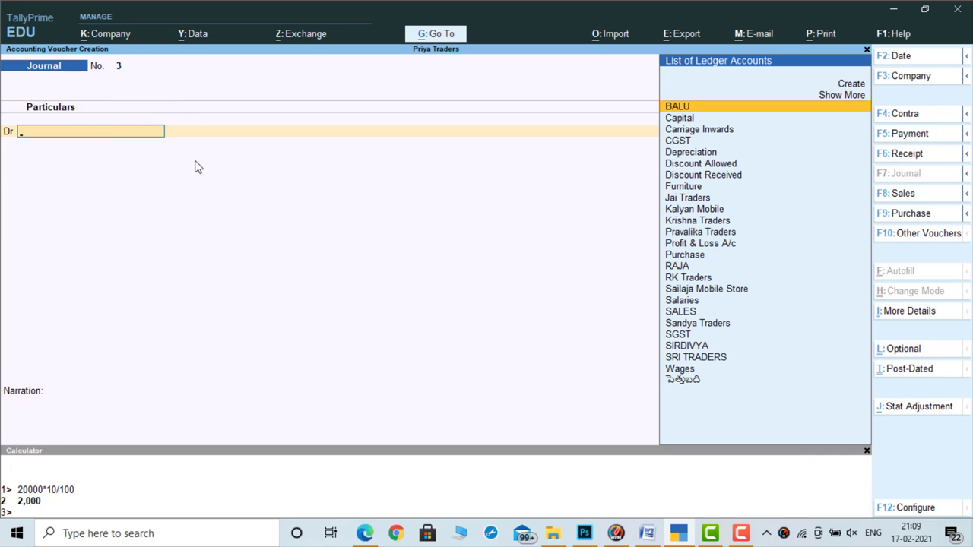
# Move the focus to the calculator and back to the voucher, and leave voucher entry for the Gateway of Tally
pyautogui.click(236, 482)
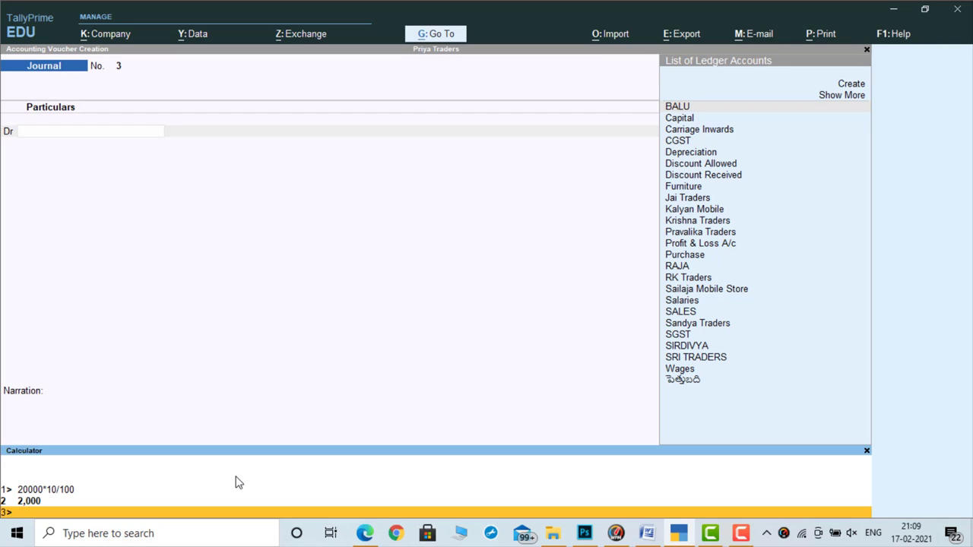
pyautogui.hotkey('ctrl', 'm')
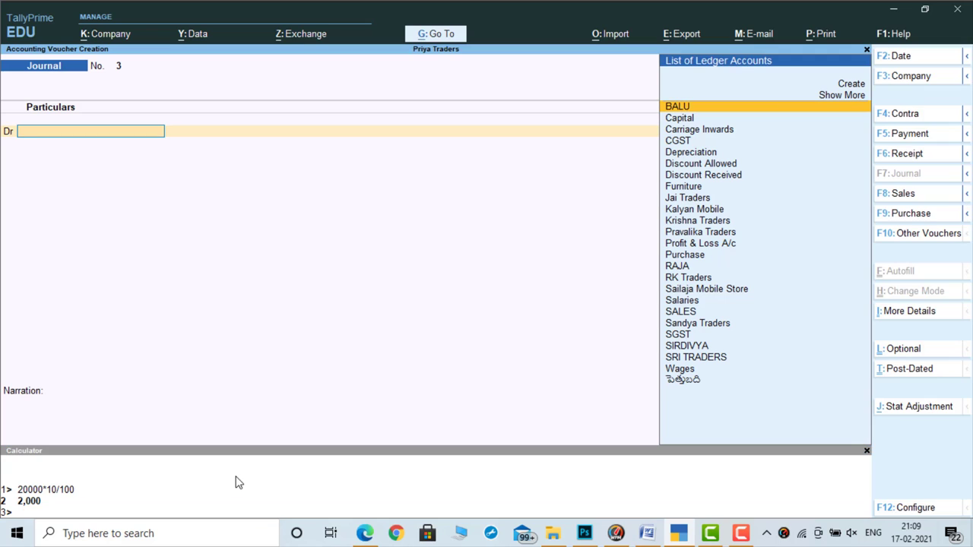
pyautogui.press('Escape')
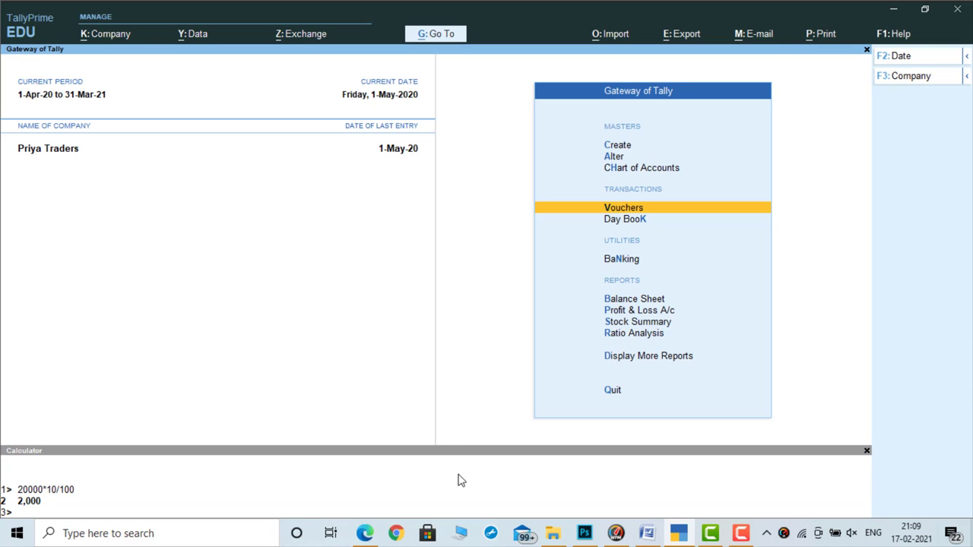
# Switch to the Word document and examine the remaining rows of the shortcut table
pyautogui.click(661, 537)
pyautogui.click(967, 459)
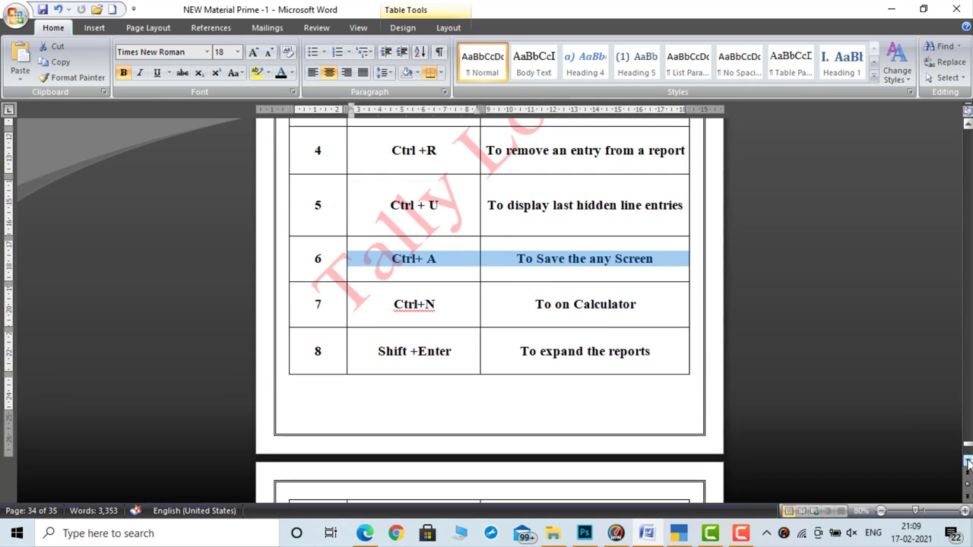
pyautogui.click(732, 536)
pyautogui.click(732, 536)
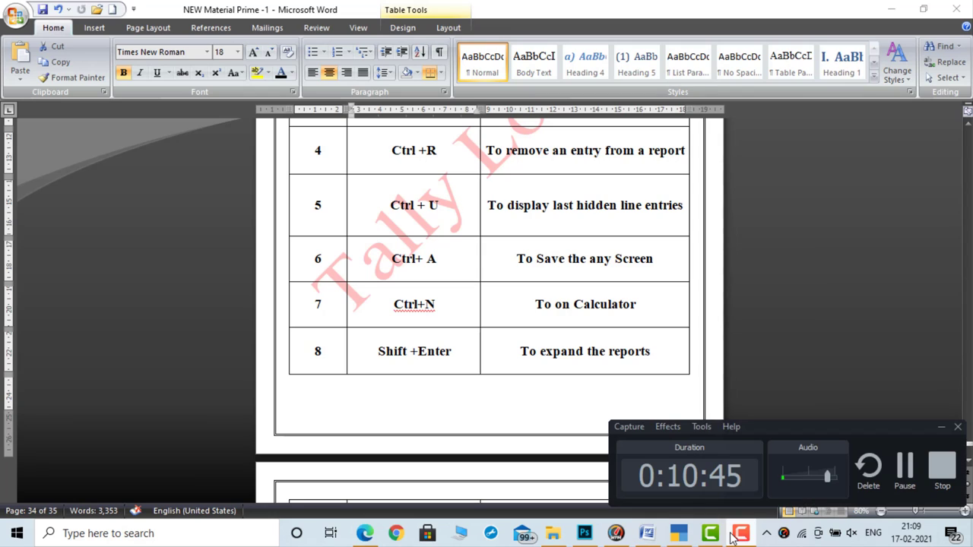
pyautogui.click(939, 427)
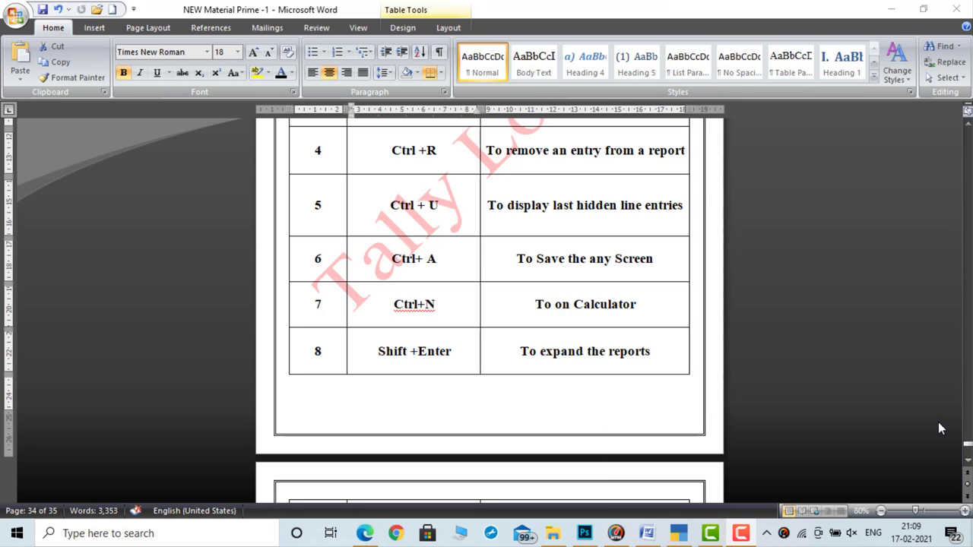
# Switch to TallyPrime, open the Profit & Loss A/c report and expand the Opening Stock line
pyautogui.click(686, 536)
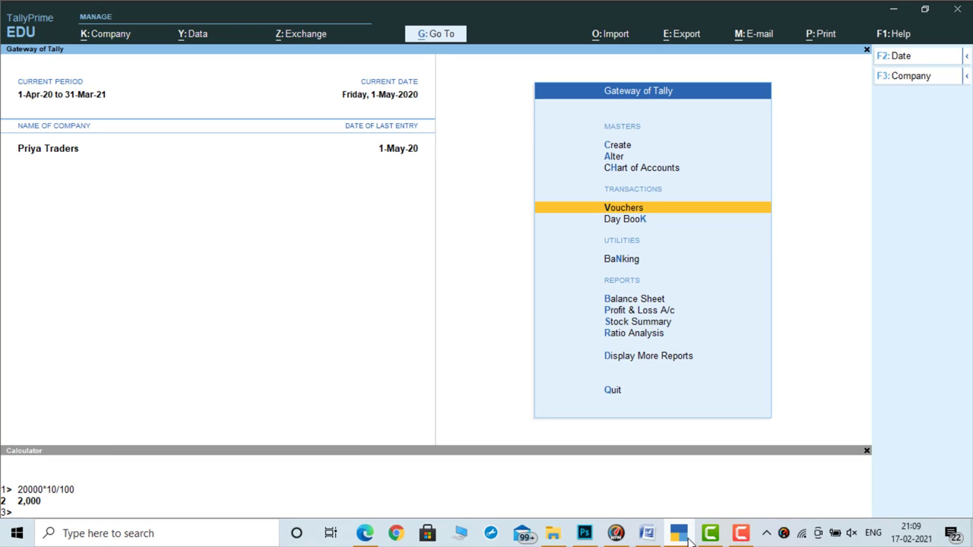
pyautogui.press('Down')
pyautogui.press('Down')
pyautogui.press('Down')
pyautogui.press('Down')
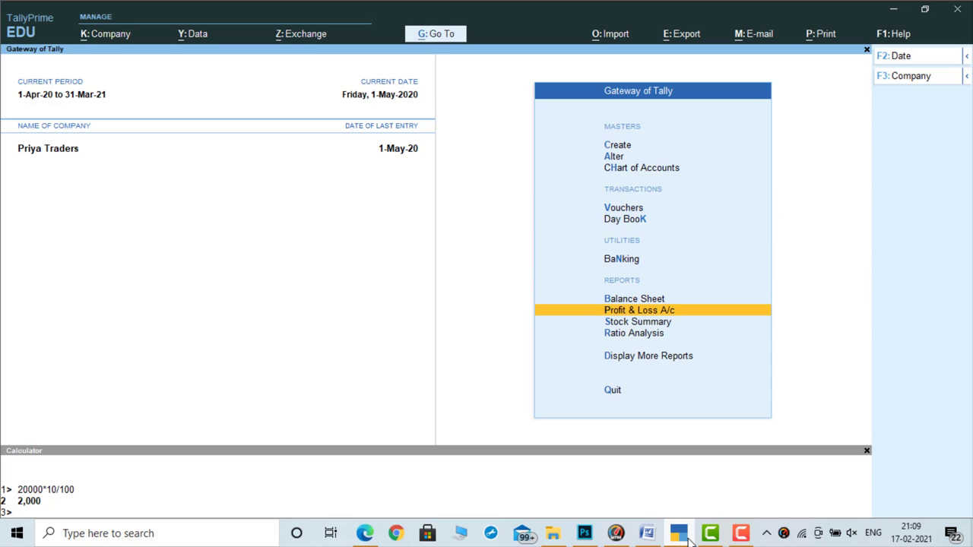
pyautogui.press('Return')
pyautogui.hotkey('shift', 'Return')
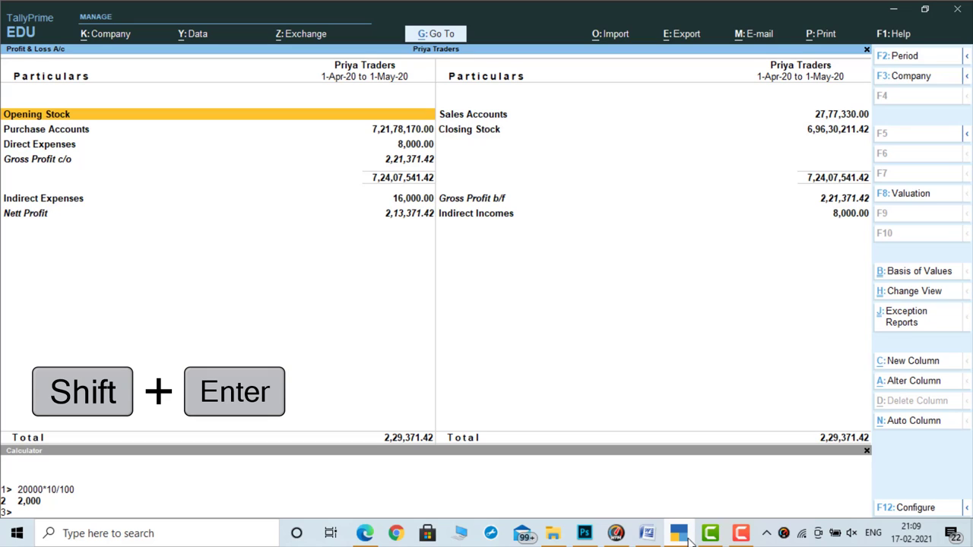
pyautogui.hotkey('shift', 'Return')
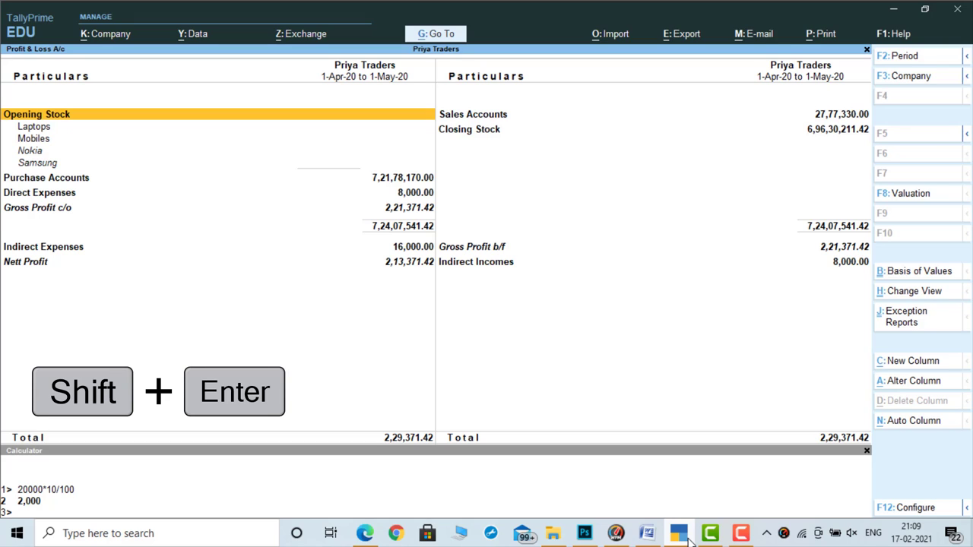
# Expand the Purchase Accounts and Direct Expenses lines in the Profit & Loss A/c
pyautogui.hotkey('shift', 'Down')
pyautogui.hotkey('shift', 'Down')
pyautogui.hotkey('shift', 'Down')
pyautogui.hotkey('shift', 'Down')
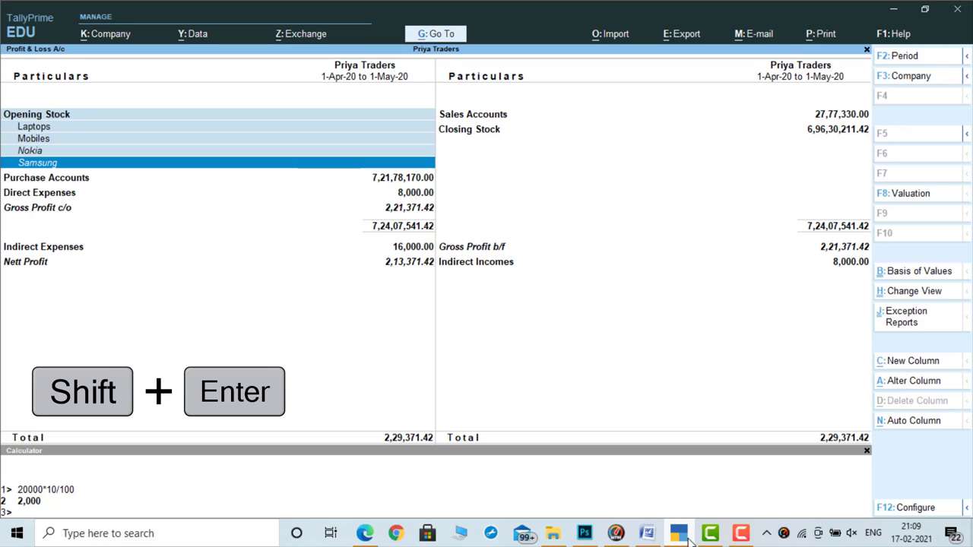
pyautogui.press('Down')
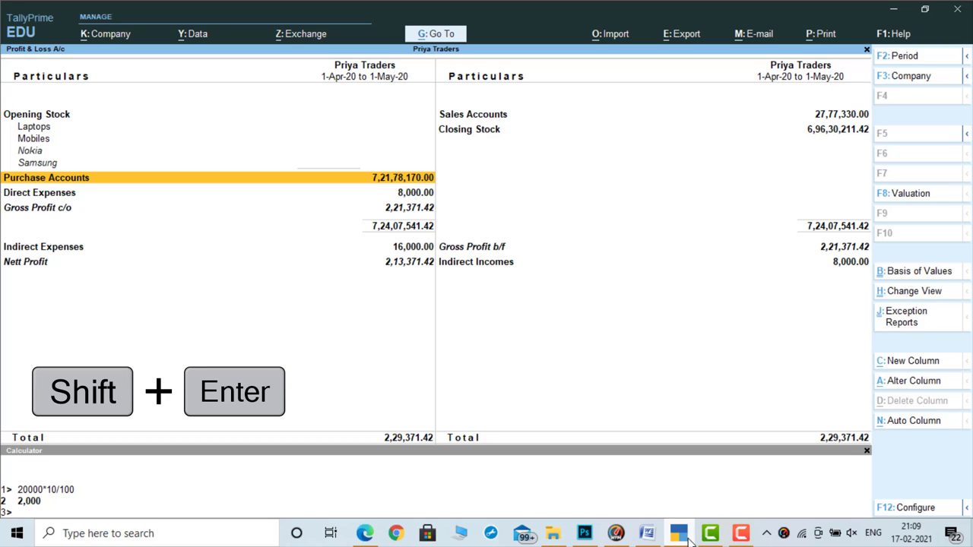
pyautogui.hotkey('shift', 'Return')
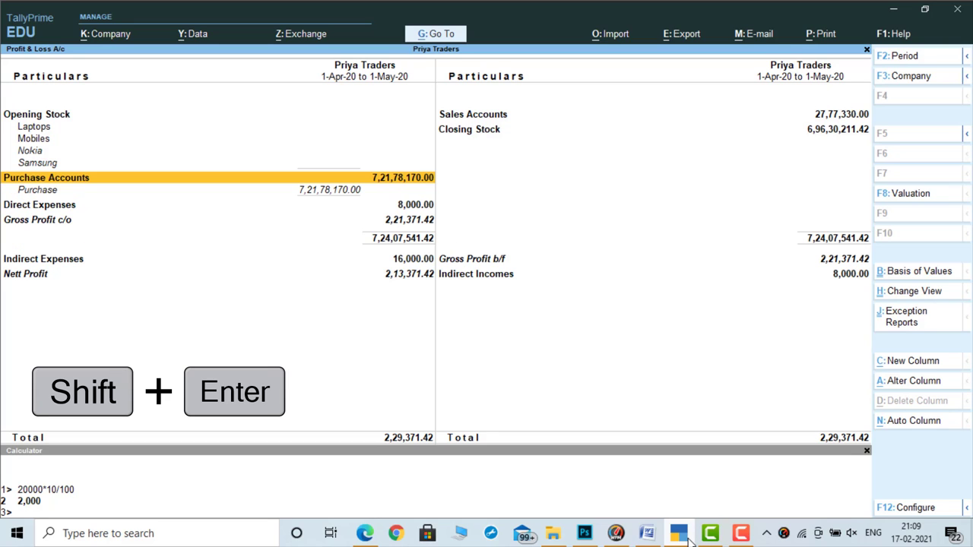
pyautogui.press('Down')
pyautogui.press('Down')
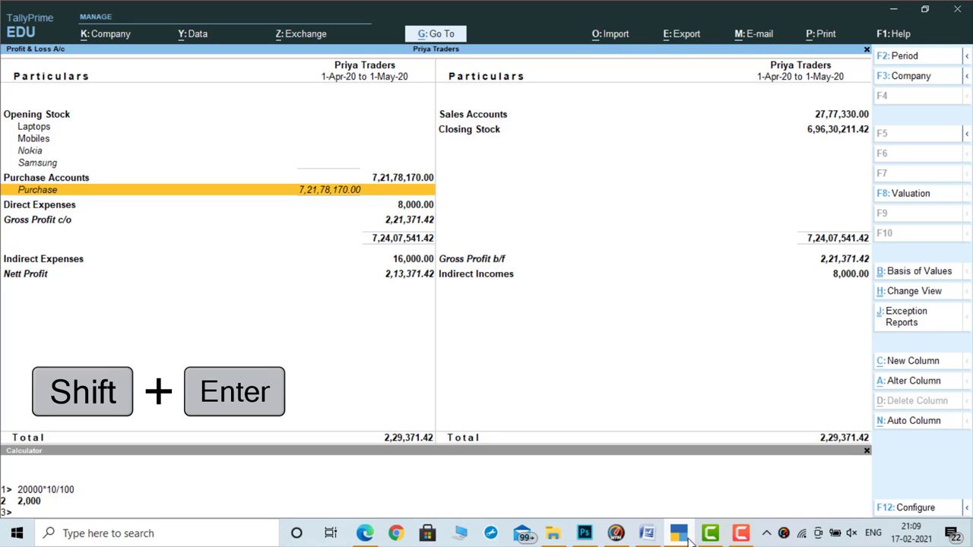
pyautogui.hotkey('shift', 'Return')
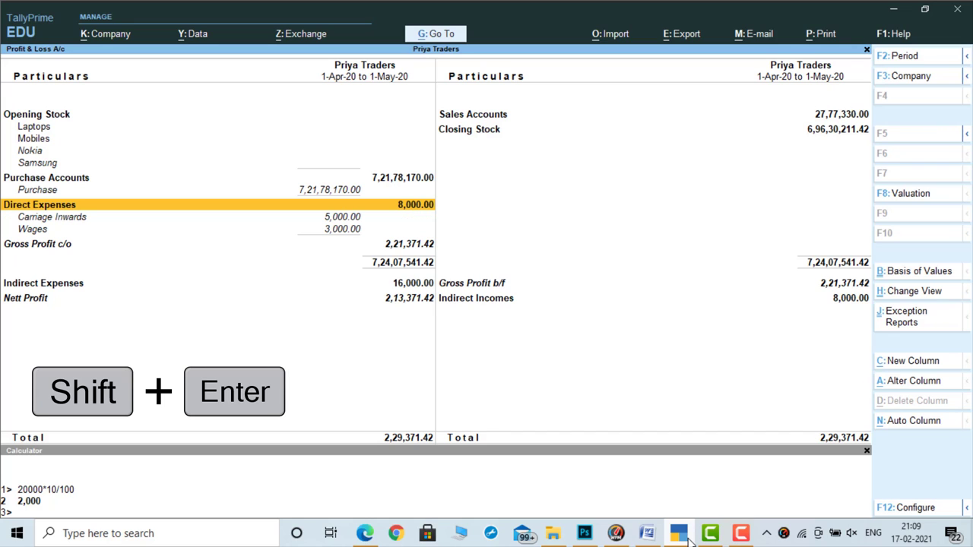
# Expand the Closing Stock and Sales Accounts lines on the income side of the report
pyautogui.press('Right')
pyautogui.press('Up')
pyautogui.press('Up')
pyautogui.press('Down')
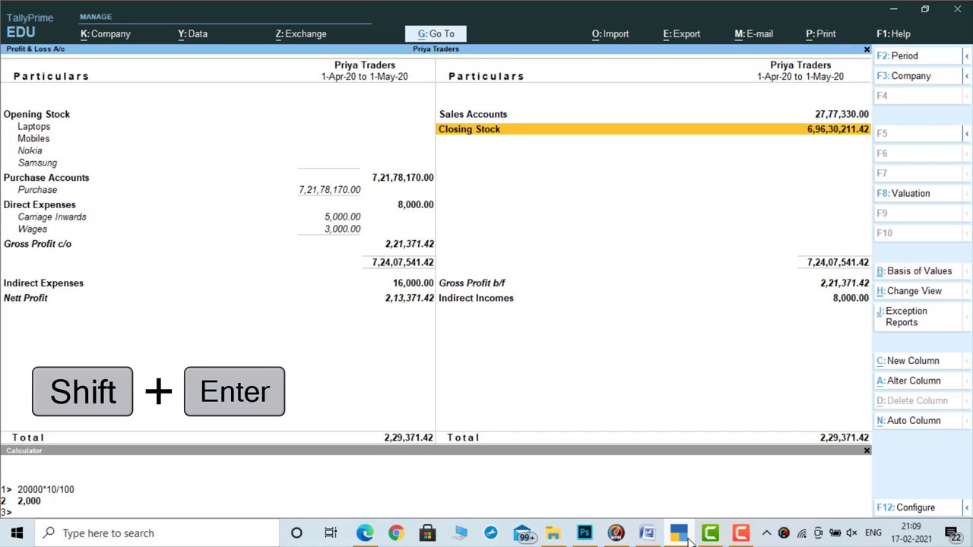
pyautogui.hotkey('shift', 'Return')
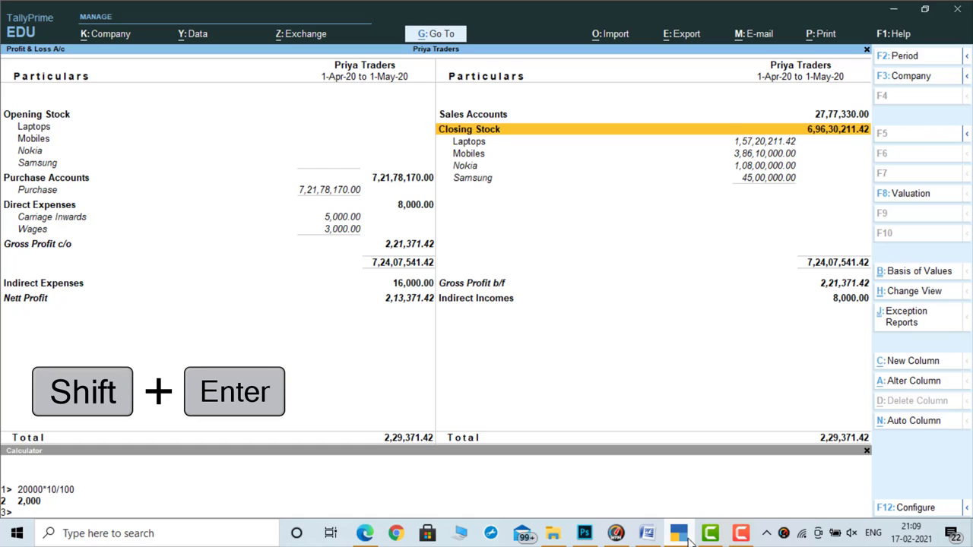
pyautogui.press('Up')
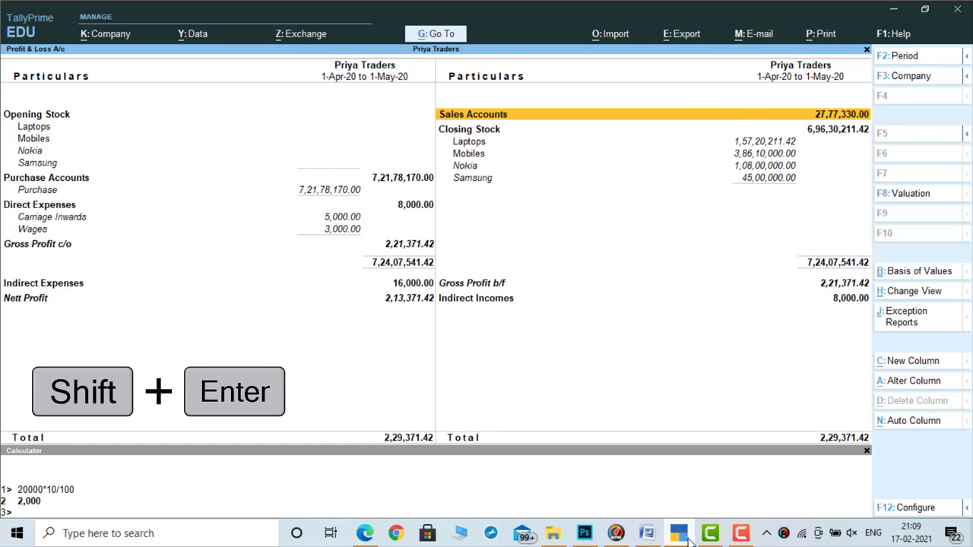
pyautogui.hotkey('shift', 'Return')
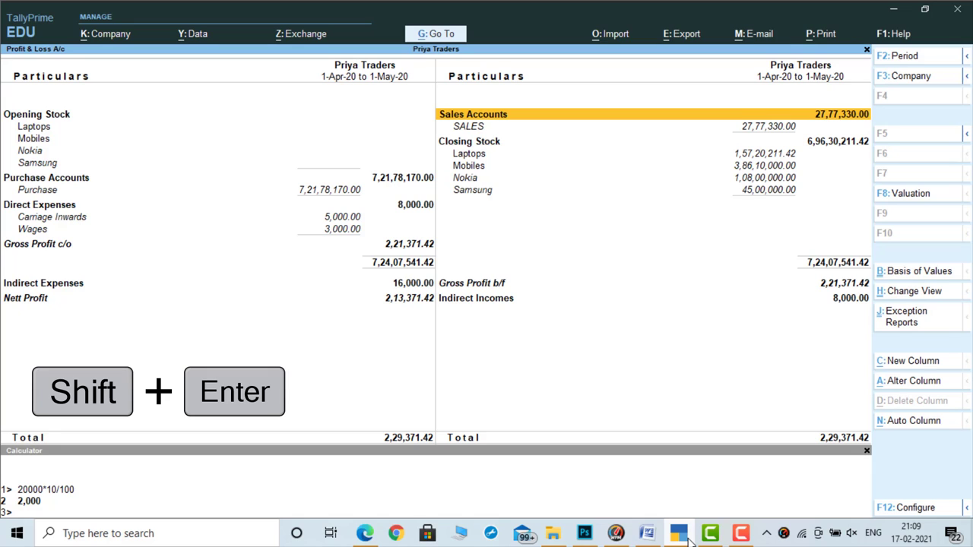
# Expand the Indirect Expenses line on the expense side of the Profit & Loss A/c
pyautogui.press('Left')
pyautogui.press('Down')
pyautogui.press('Down')
pyautogui.press('Down')
pyautogui.press('Down')
pyautogui.press('Down')
pyautogui.press('Down')
pyautogui.press('Down')
pyautogui.press('Down')
pyautogui.press('Down')
pyautogui.press('Down')
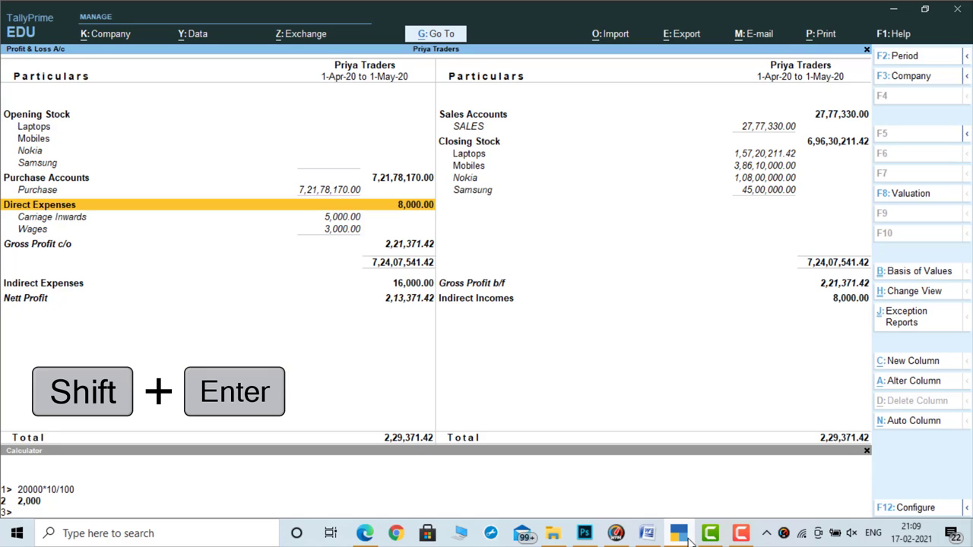
pyautogui.press('Down')
pyautogui.press('Down')
pyautogui.press('Up')
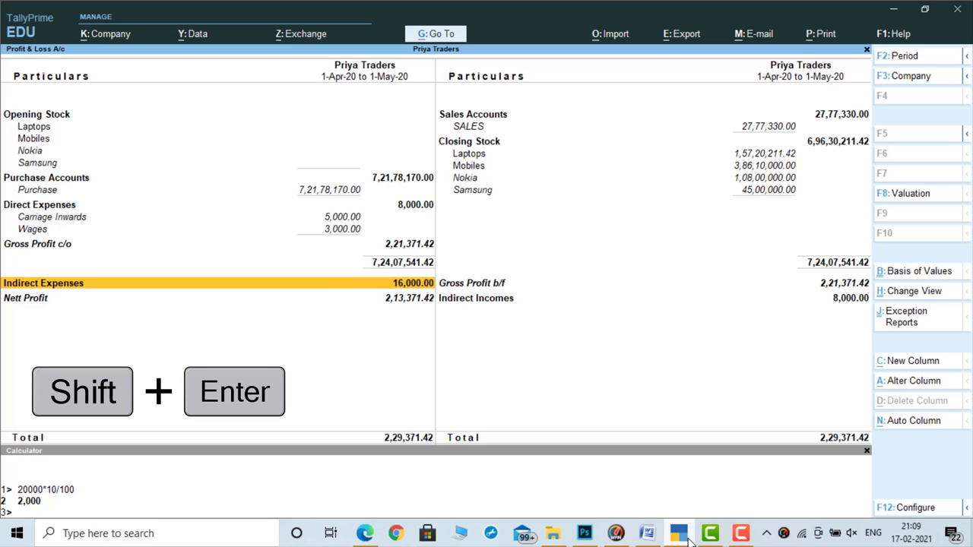
pyautogui.hotkey('shift', 'Return')
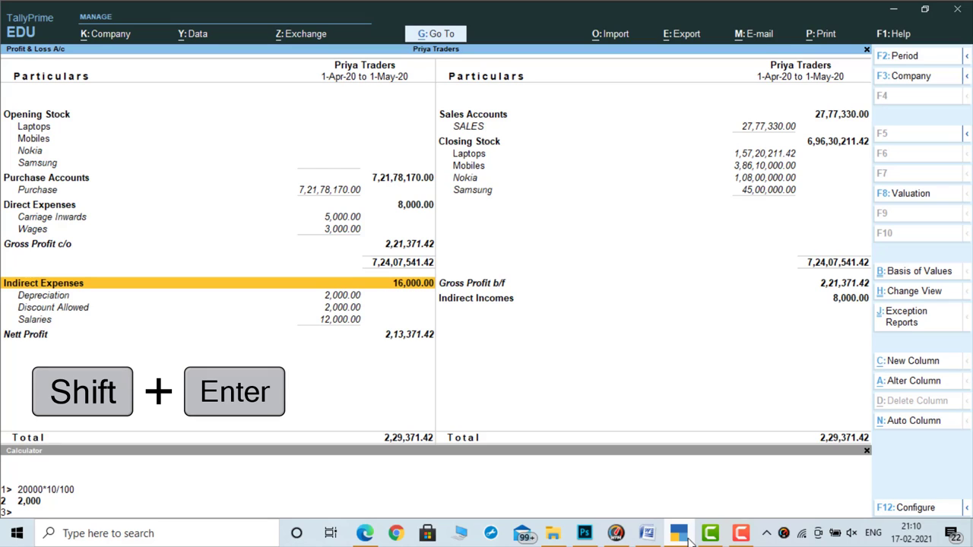
# Switch to the Word document and view the shortcut table from row 9 onward
pyautogui.click(684, 536)
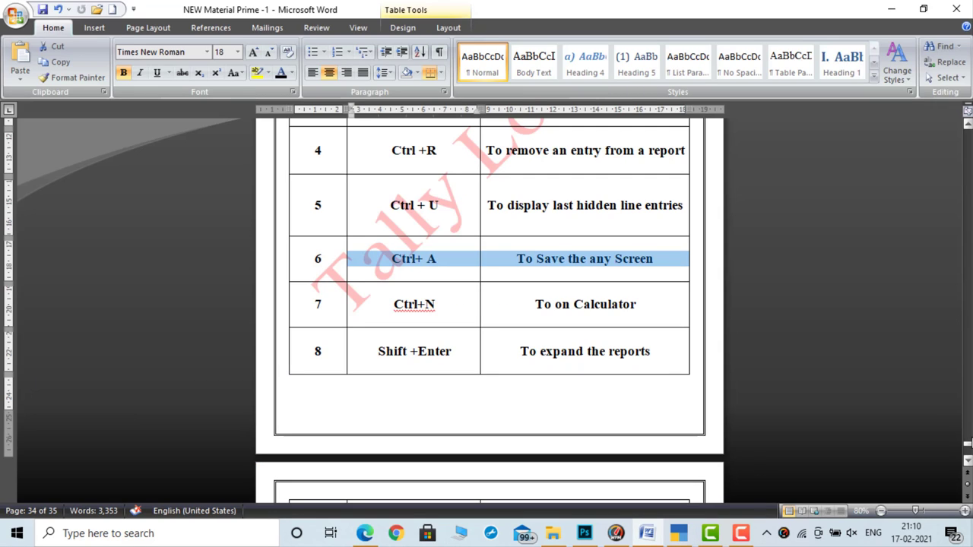
pyautogui.moveTo(968, 462); pyautogui.dragTo(968, 462)
pyautogui.click(968, 461)
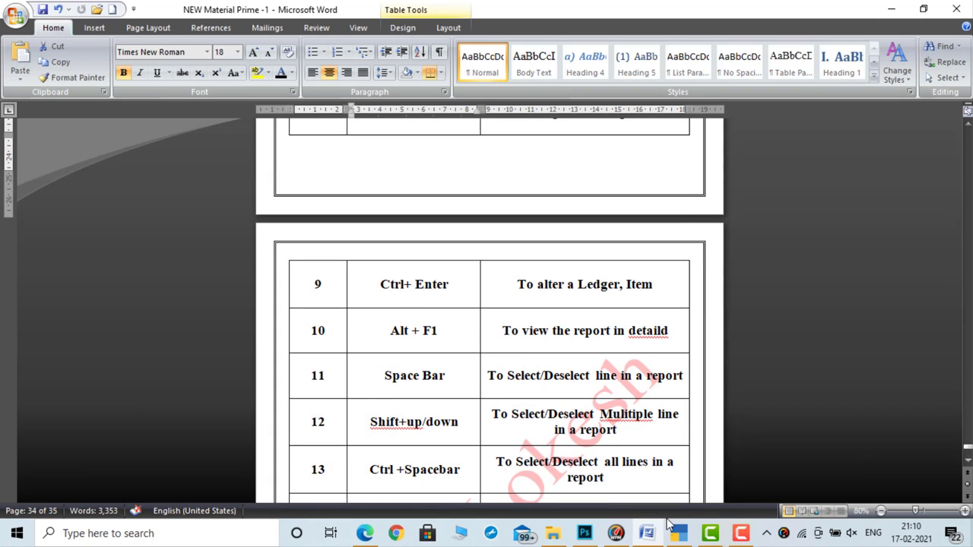
# Return to TallyPrime and open the Discount Allowed ledger under Indirect Expenses for alteration
pyautogui.click(676, 540)
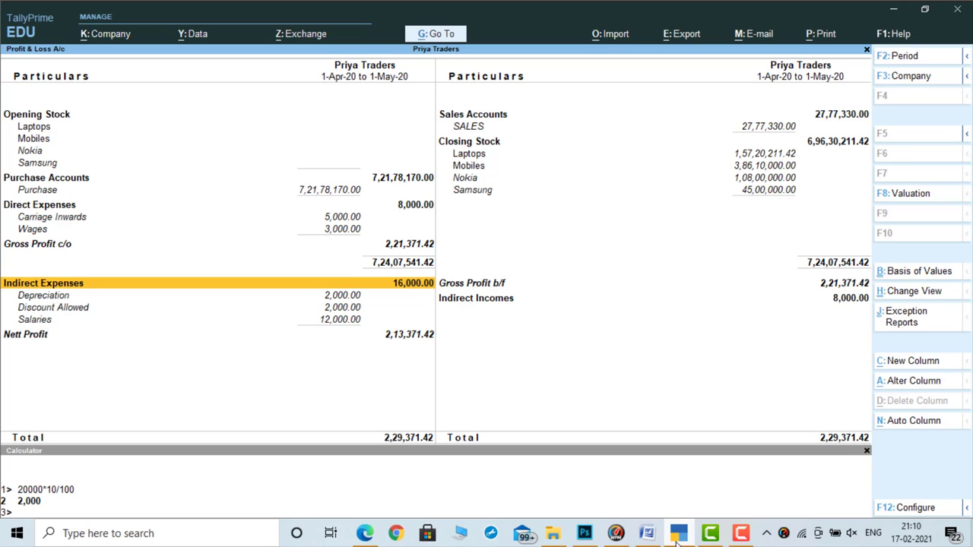
pyautogui.press('Down')
pyautogui.press('Down')
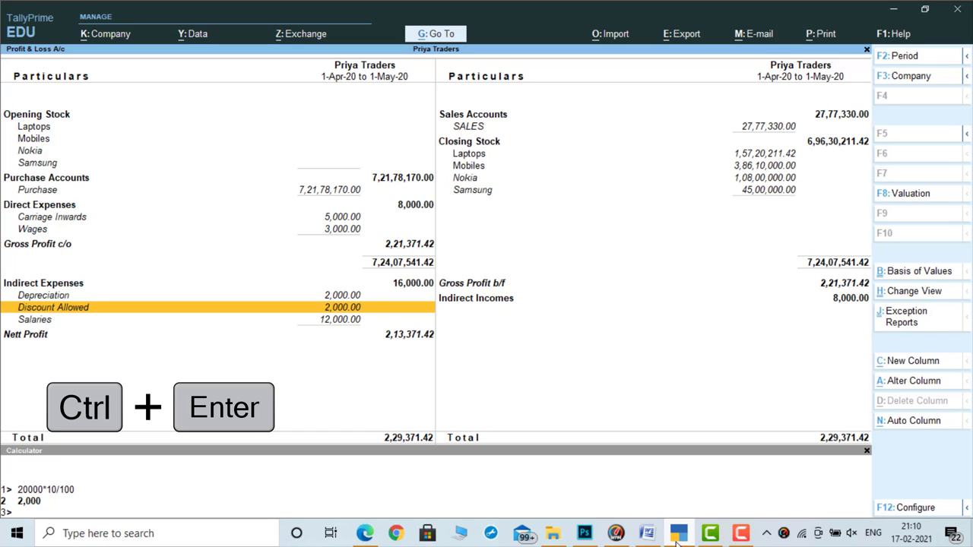
pyautogui.press('ctrl')
pyautogui.hotkey('ctrl', 'Return')
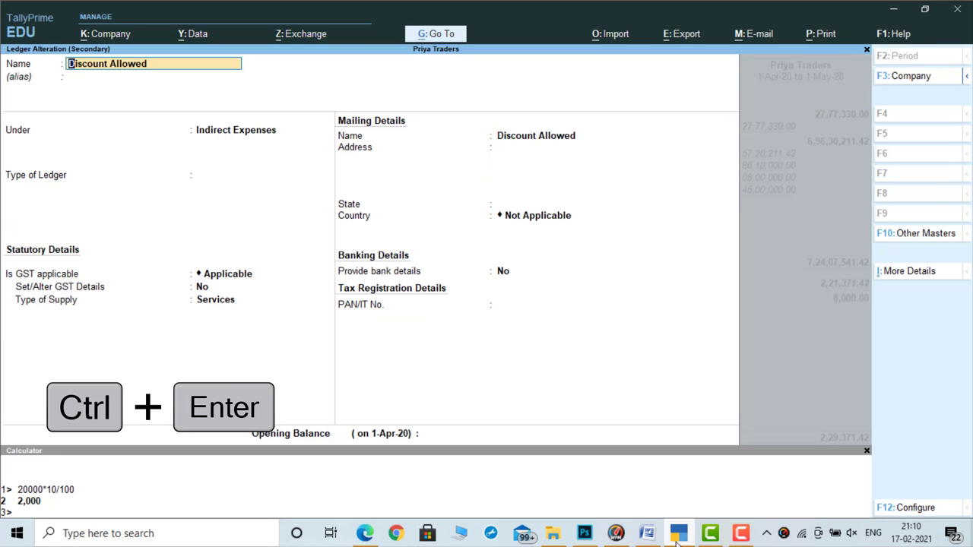
# Rename the ledger as Discount Paid and save the alteration
pyautogui.hotkey('ctrl', 'Right')
pyautogui.hotkey('ctrl', 'Right')
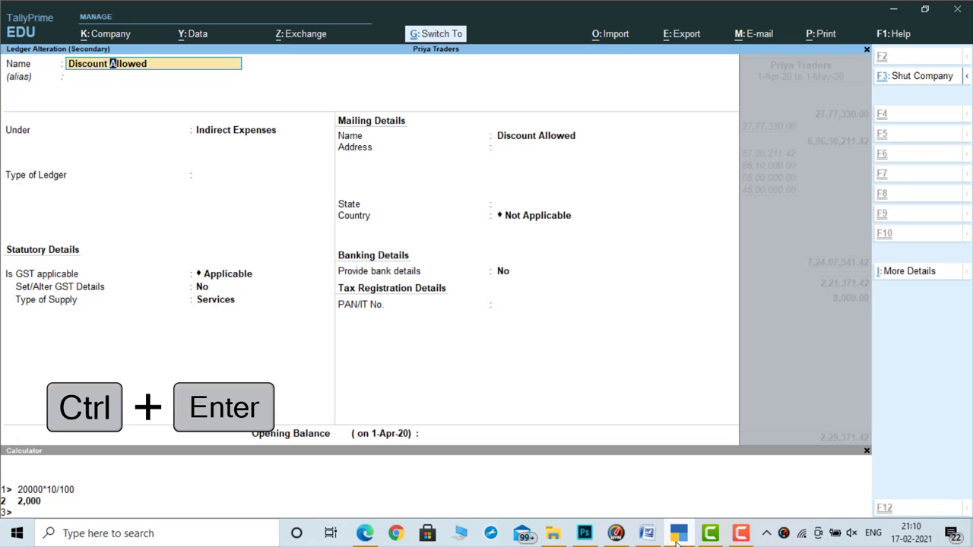
pyautogui.press('BackSpace')
pyautogui.press('BackSpace')
pyautogui.press('BackSpace')
pyautogui.press('BackSpace')
pyautogui.press('BackSpace')
pyautogui.press('BackSpace')
pyautogui.press('BackSpace')
pyautogui.press('BackSpace')
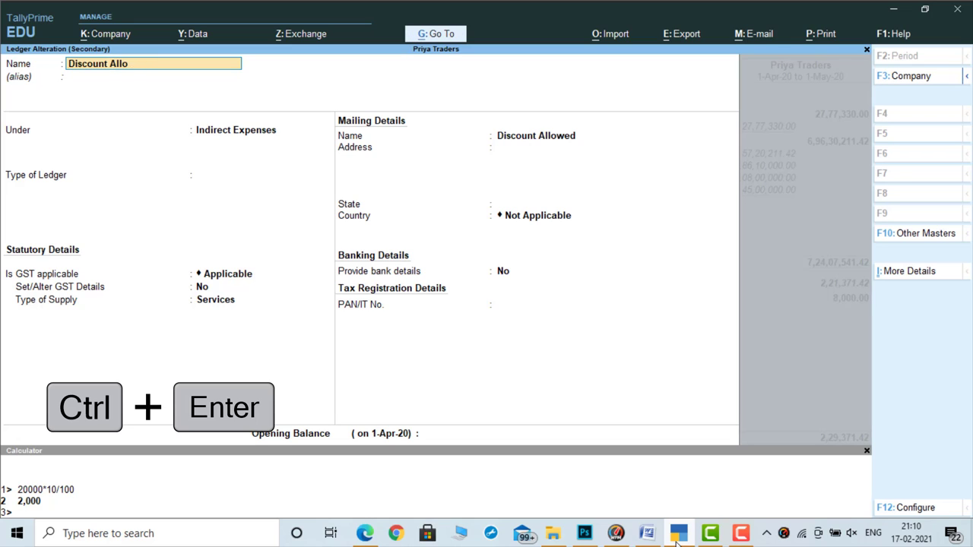
pyautogui.write('Paid')
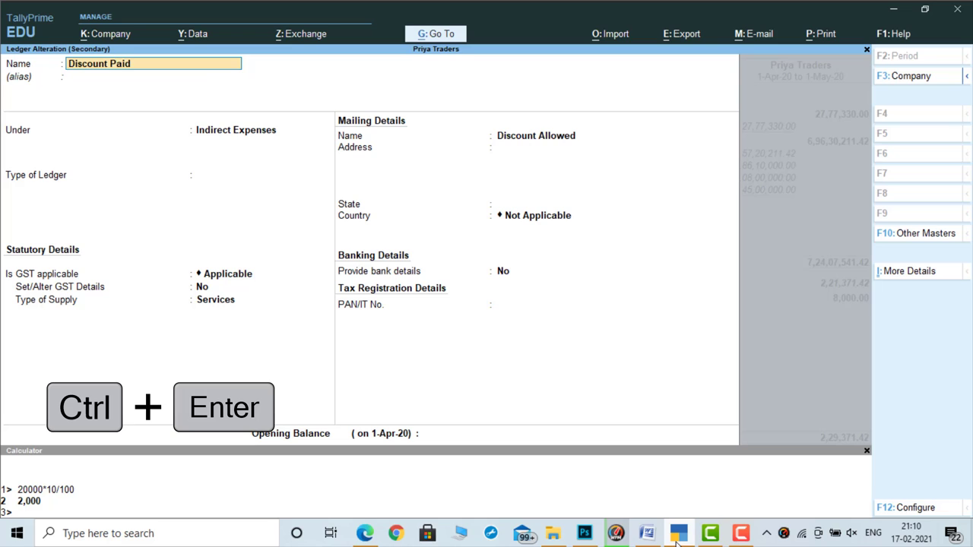
pyautogui.press('Return')
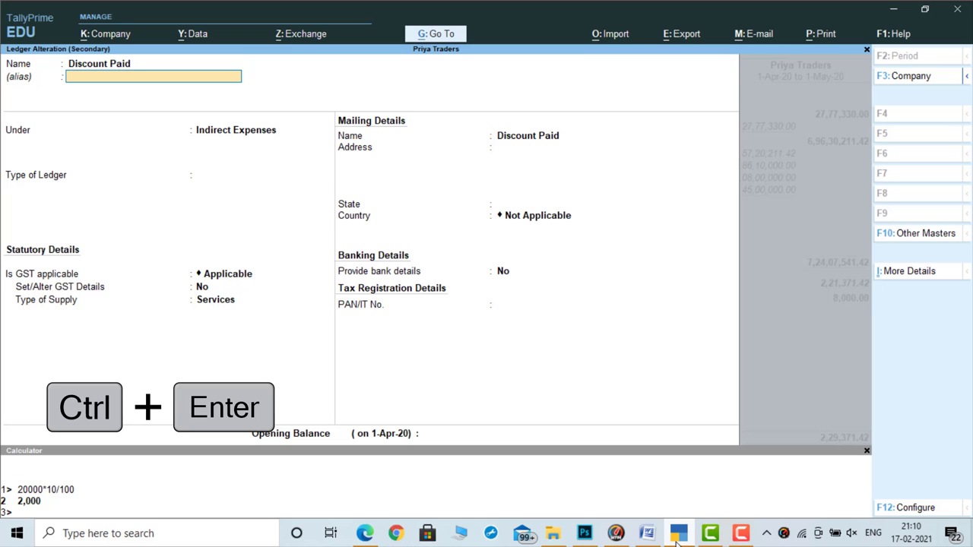
pyautogui.press('ctrl')
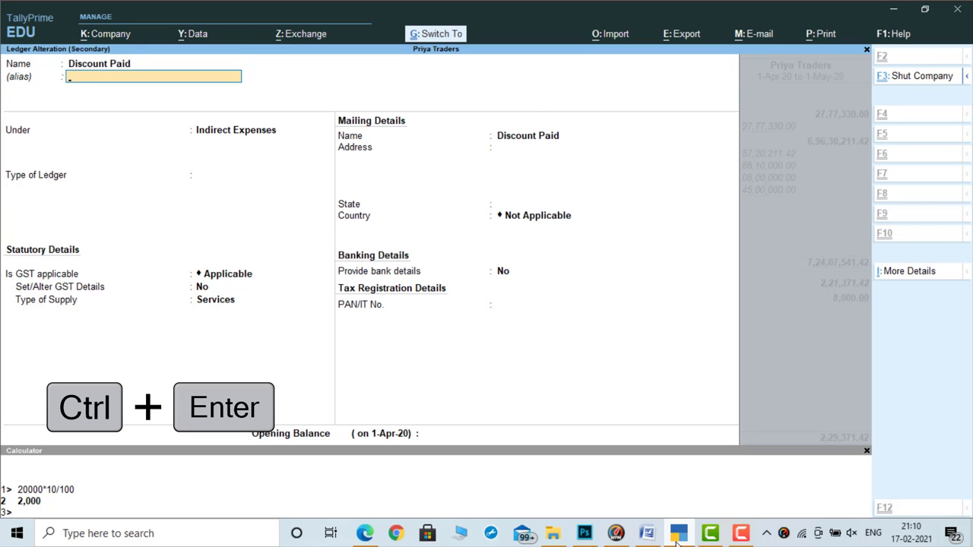
pyautogui.hotkey('ctrl', 'a')
# Go down the Profit & Loss A/c to the Discount Paid line to check the renamed ledger
pyautogui.press('Down')
pyautogui.press('Down')
pyautogui.press('Down')
pyautogui.press('Down')
pyautogui.press('Down')
pyautogui.press('Down')
pyautogui.press('Down')
pyautogui.press('Down')
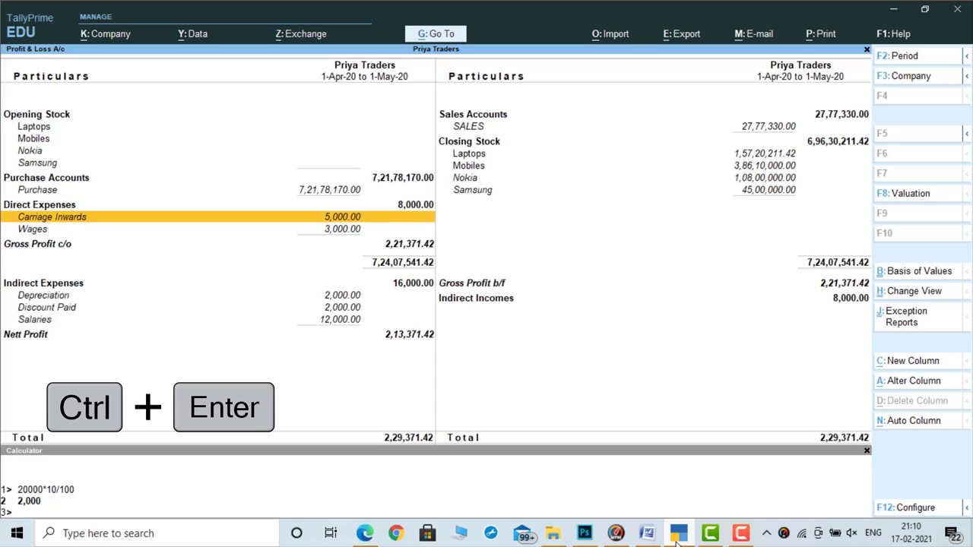
pyautogui.press('Down')
pyautogui.press('Down')
pyautogui.press('Down')
pyautogui.press('Down')
pyautogui.press('Down')
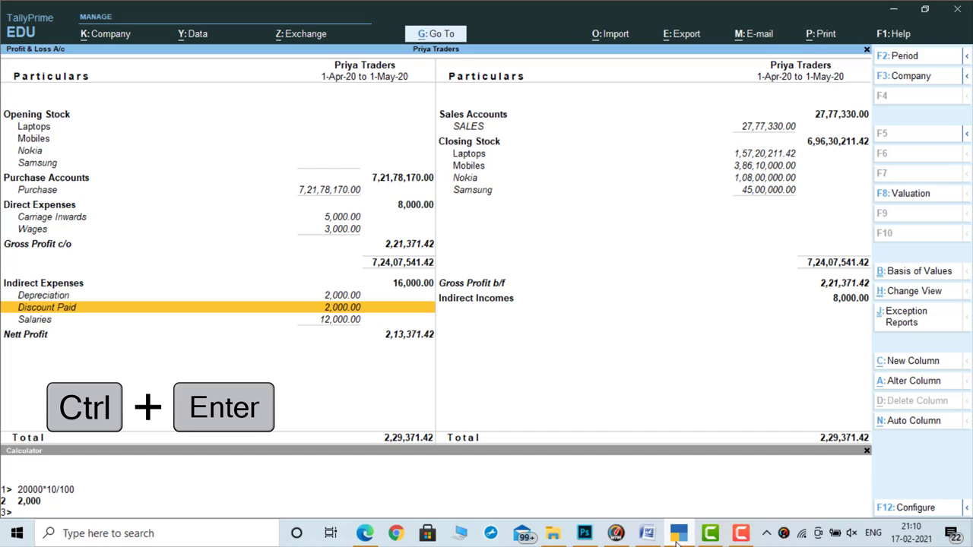
# Alter the Purchase ledger from the report, rename it Purchase Gst, save it and return to its line
pyautogui.press('Up')
pyautogui.press('Up')
pyautogui.press('Up')
pyautogui.press('Up')
pyautogui.press('Up')
pyautogui.press('Up')
pyautogui.press('Up')
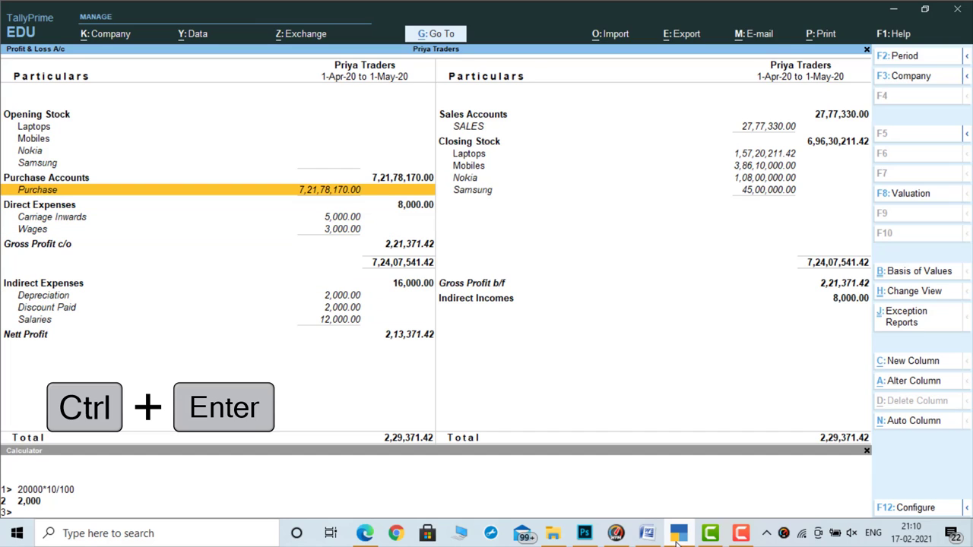
pyautogui.hotkey('ctrl', 'Return')
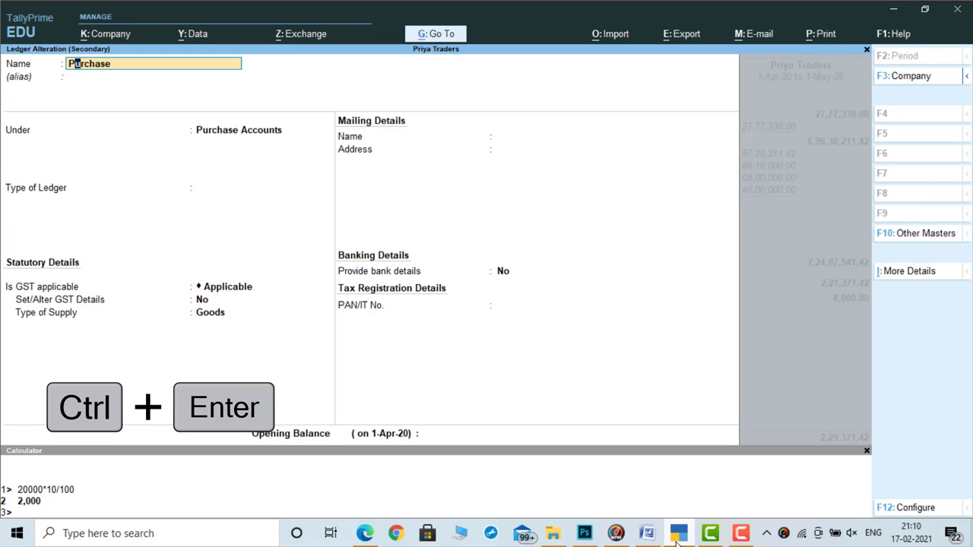
pyautogui.write('Gst')
pyautogui.press('Return')
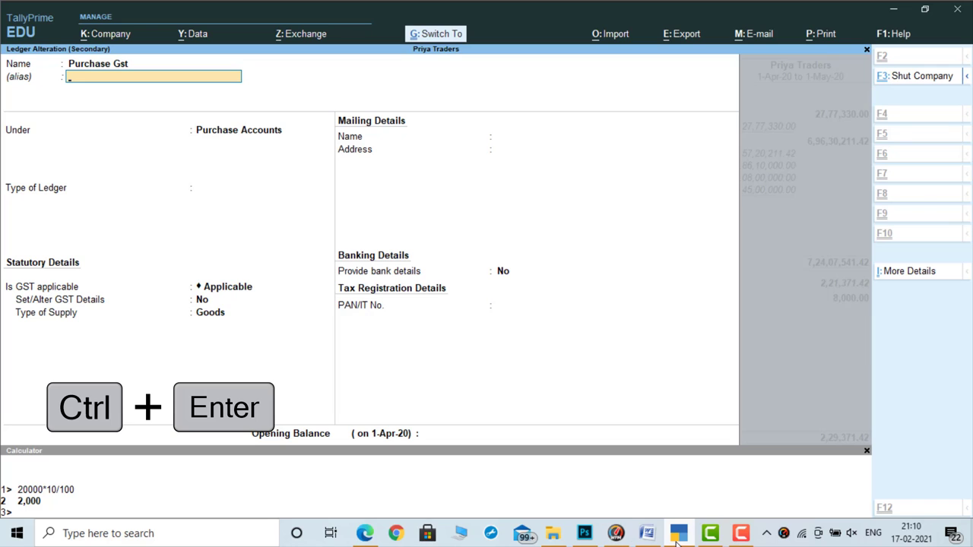
pyautogui.press('Escape')
pyautogui.press('Down')
pyautogui.press('Down')
pyautogui.press('Down')
pyautogui.press('Down')
pyautogui.press('Down')
pyautogui.press('Down')
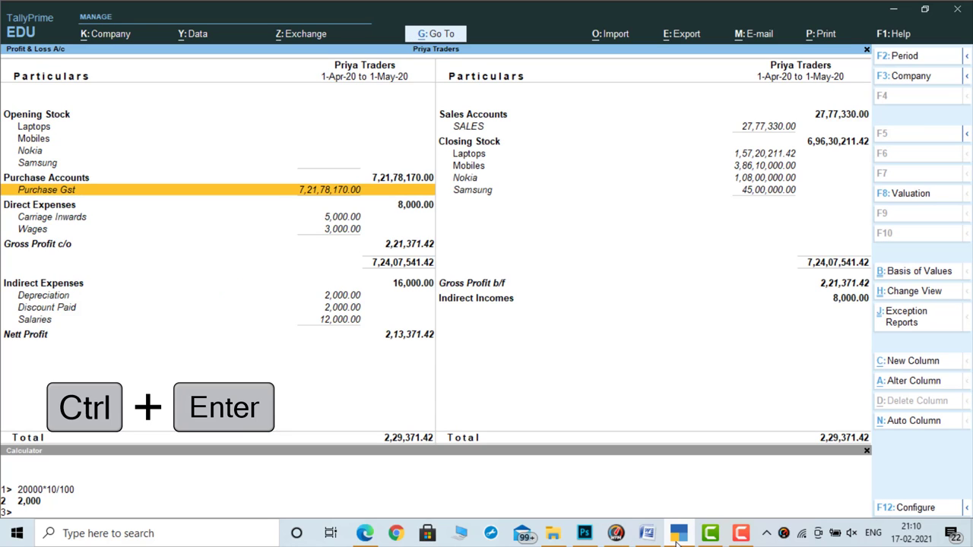
# Check the next shortcut in the Word table, return to TallyPrime and open the Balance Sheet in place of the Profit & Loss A/c
pyautogui.click(677, 537)
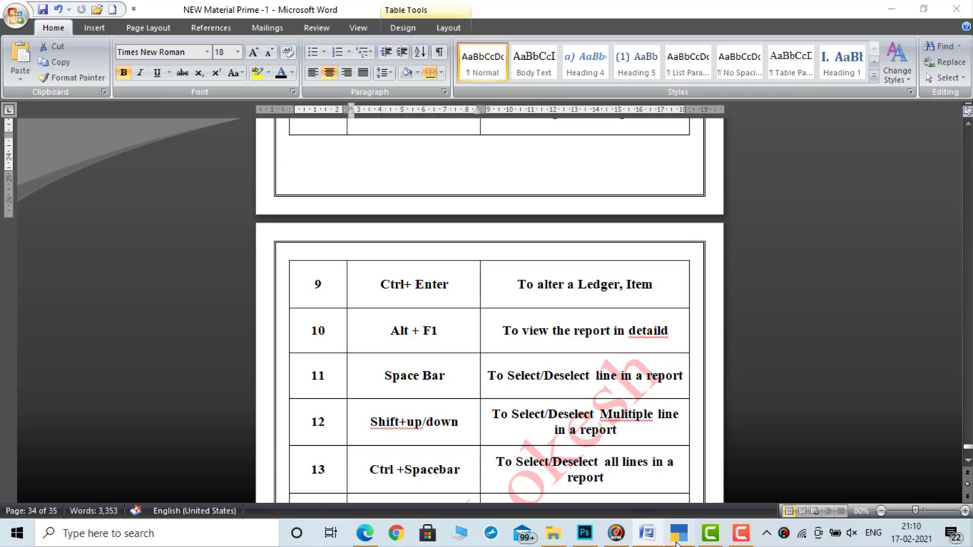
pyautogui.click(677, 538)
pyautogui.press('Escape')
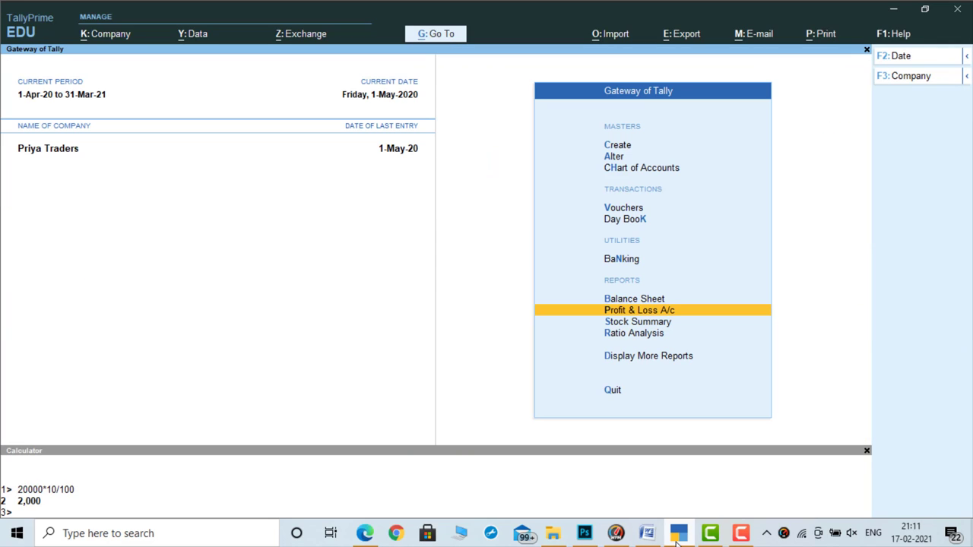
pyautogui.press('Up')
pyautogui.press('Return')
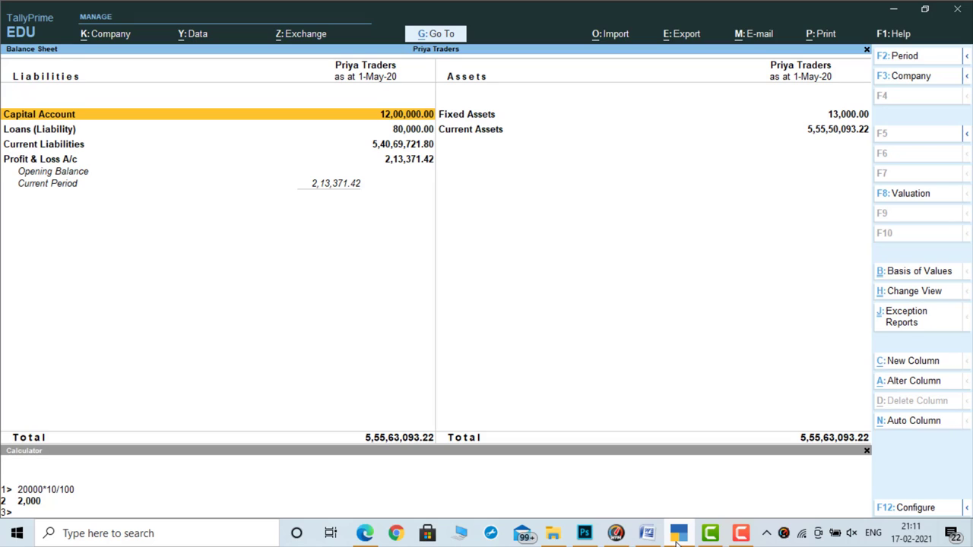
# Close the calculator pane and show the Balance Sheet in detailed view
pyautogui.hotkey('alt', 'F1')
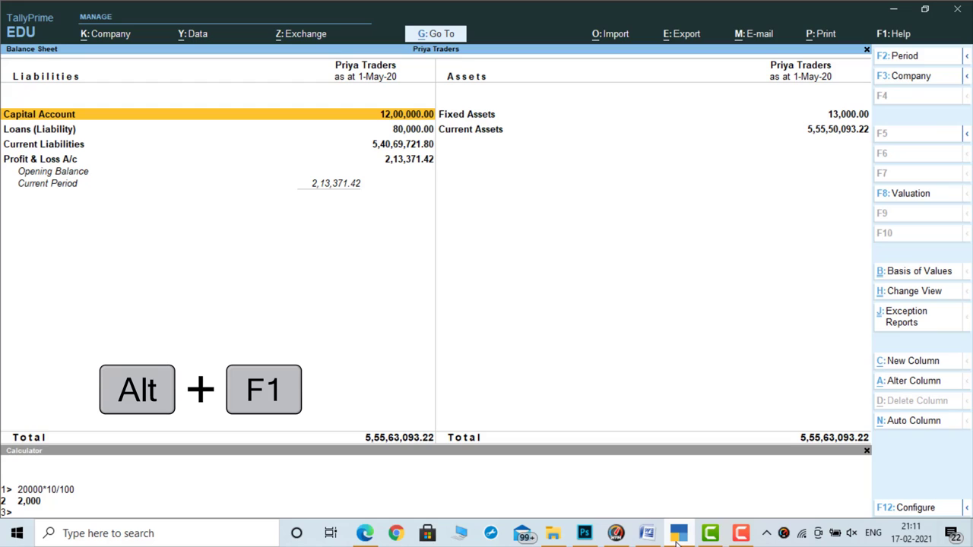
pyautogui.click(866, 452)
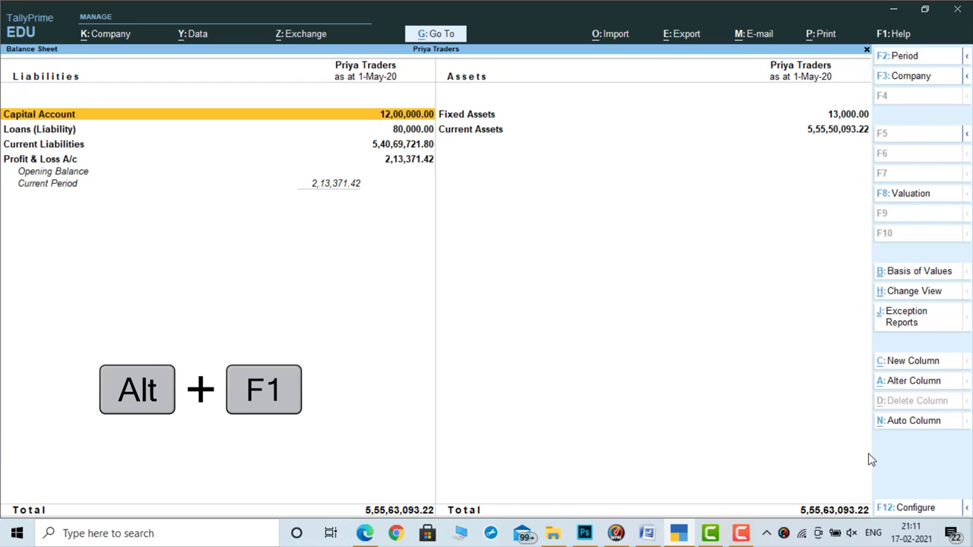
pyautogui.hotkey('alt', 'F1')
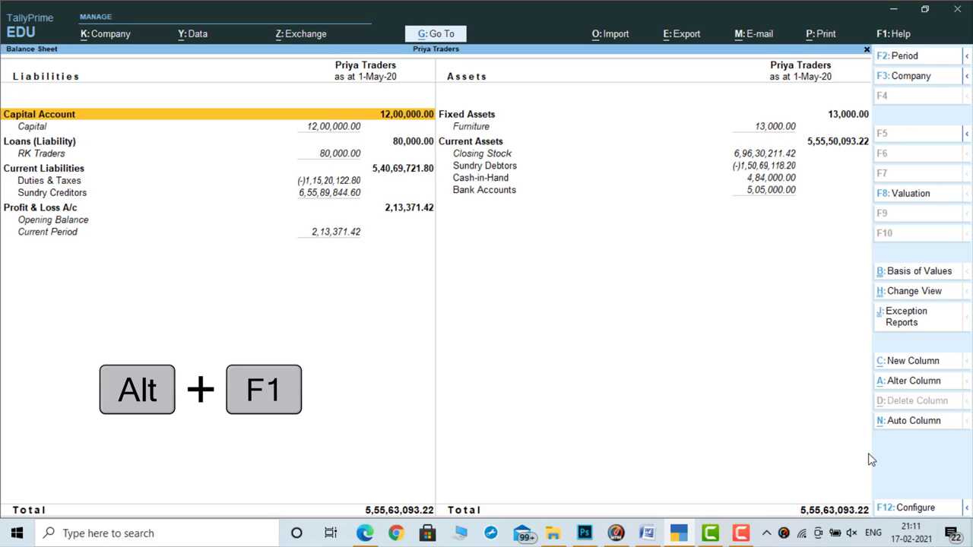
# Go through the expanded liabilities and assets lines of the Balance Sheet, ending on Furniture
pyautogui.press('Down')
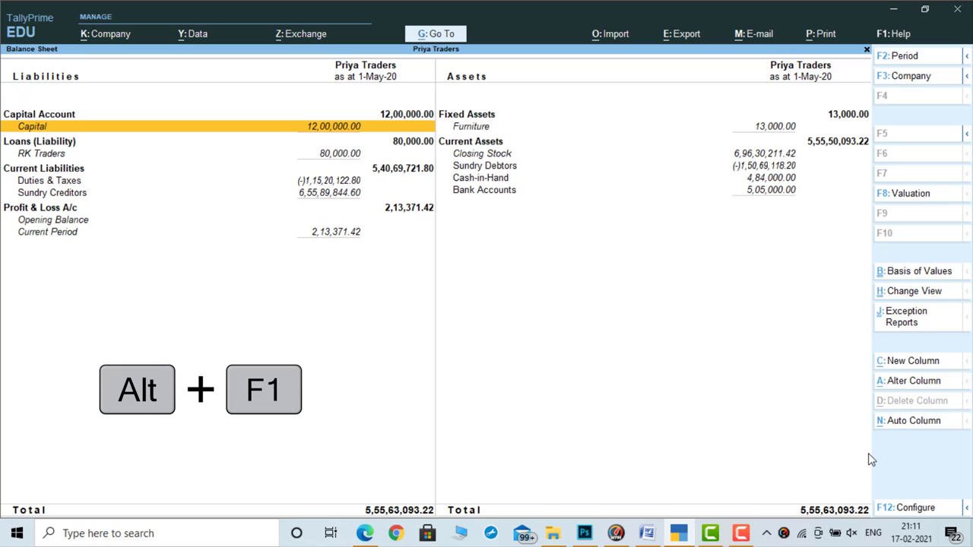
pyautogui.press('Down')
pyautogui.press('Down')
pyautogui.press('Down')
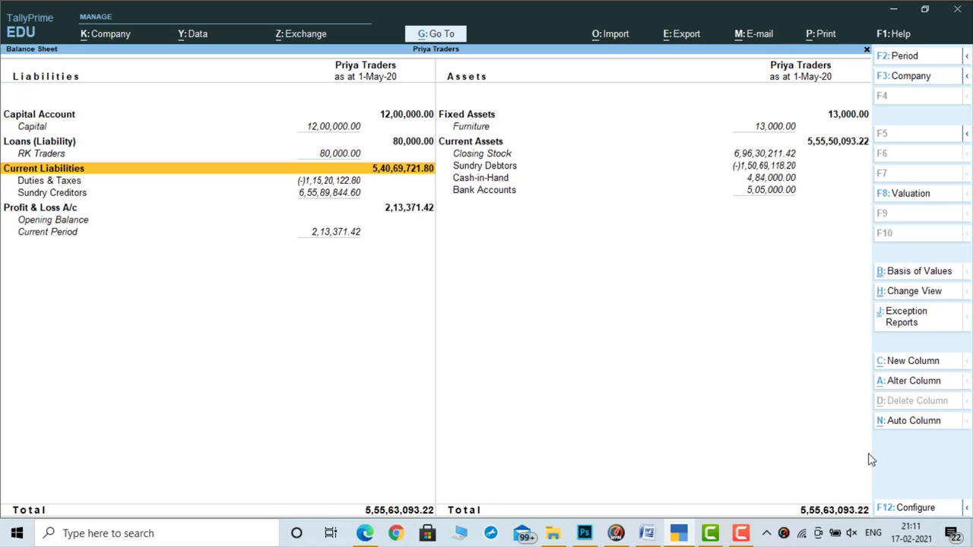
pyautogui.press('Down')
pyautogui.press('Right')
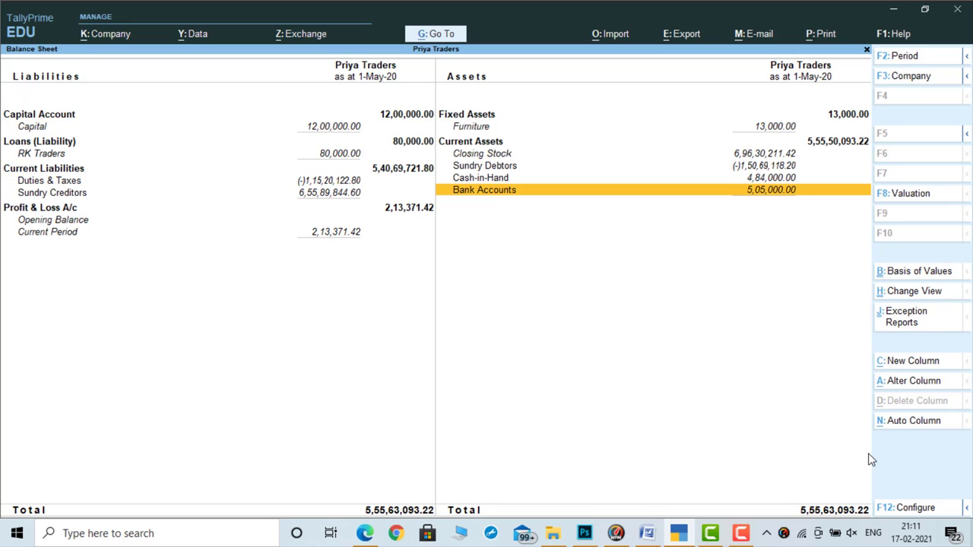
pyautogui.press('Up')
pyautogui.press('Up')
pyautogui.press('Up')
pyautogui.press('Up')
pyautogui.press('Up')
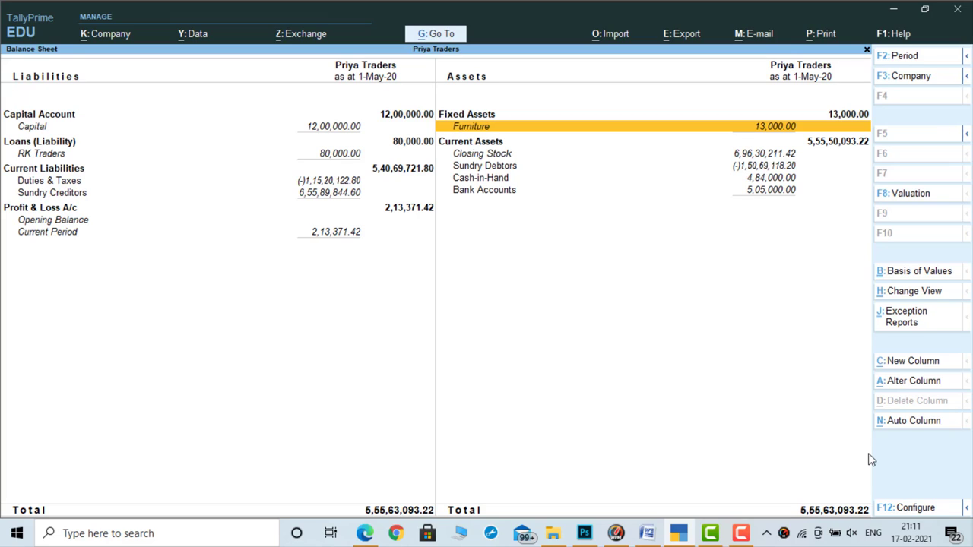
# Check the line-selection shortcuts in the Word table and return to TallyPrime
pyautogui.click(648, 534)
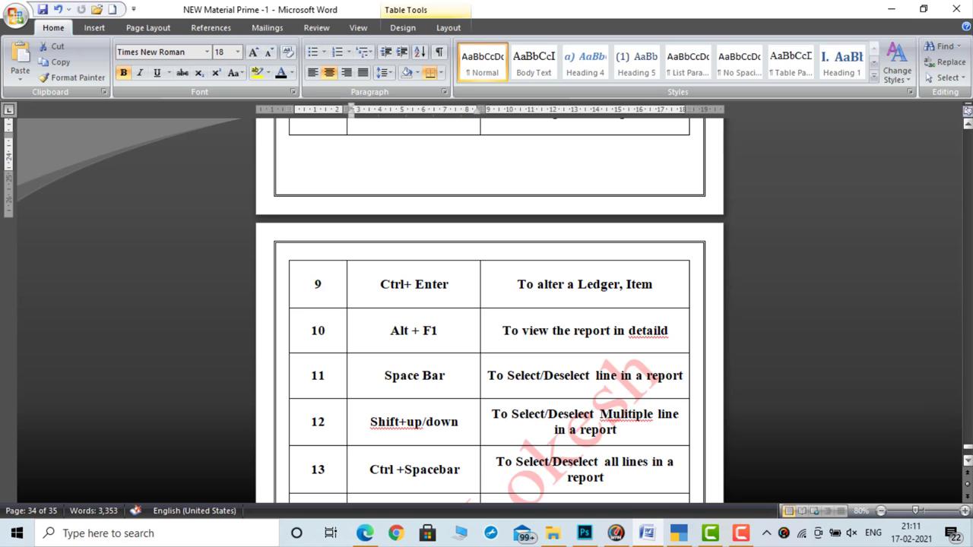
pyautogui.scroll(-2, 967, 461)
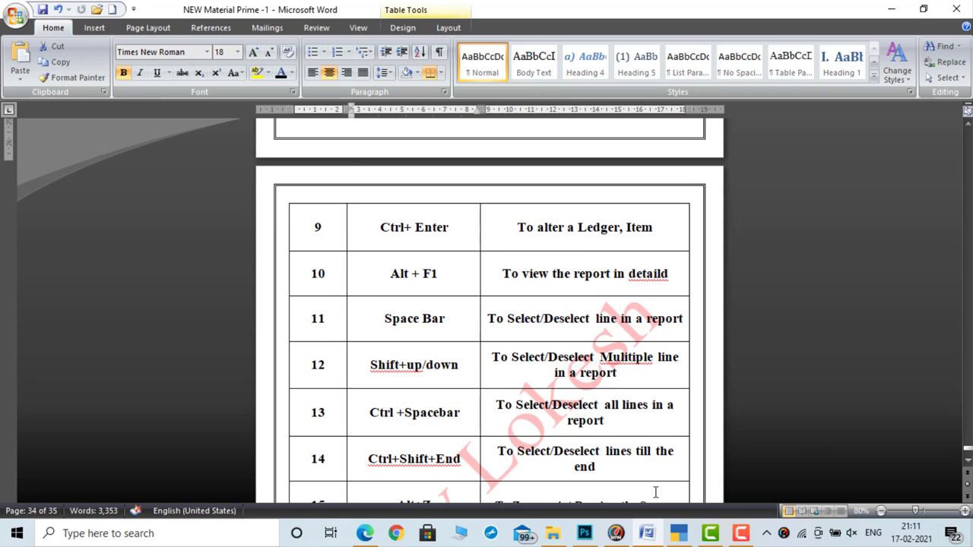
pyautogui.click(679, 534)
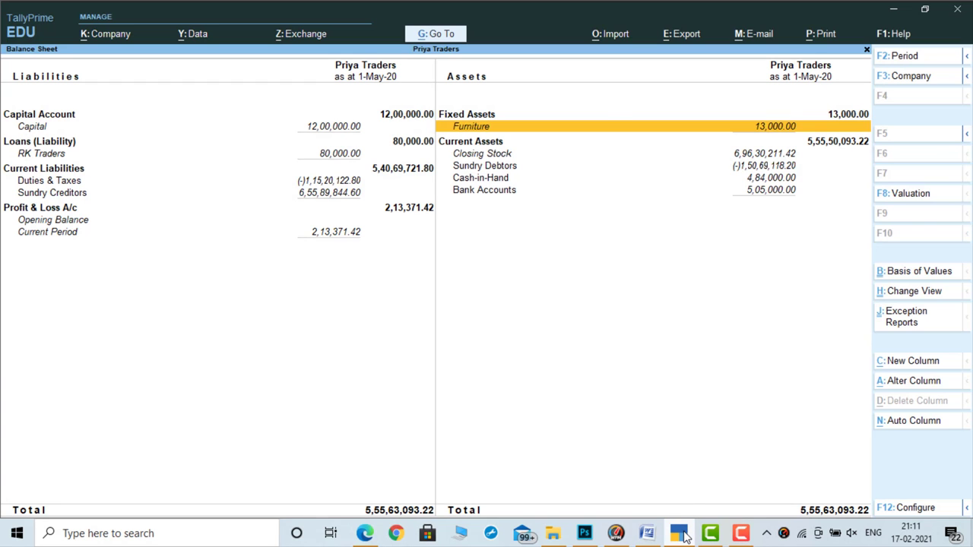
# Leave the Balance Sheet and open the Day Book from the Gateway of Tally
pyautogui.press('Escape')
pyautogui.press('Up')
pyautogui.press('Up')
pyautogui.press('Up')
pyautogui.press('Down')
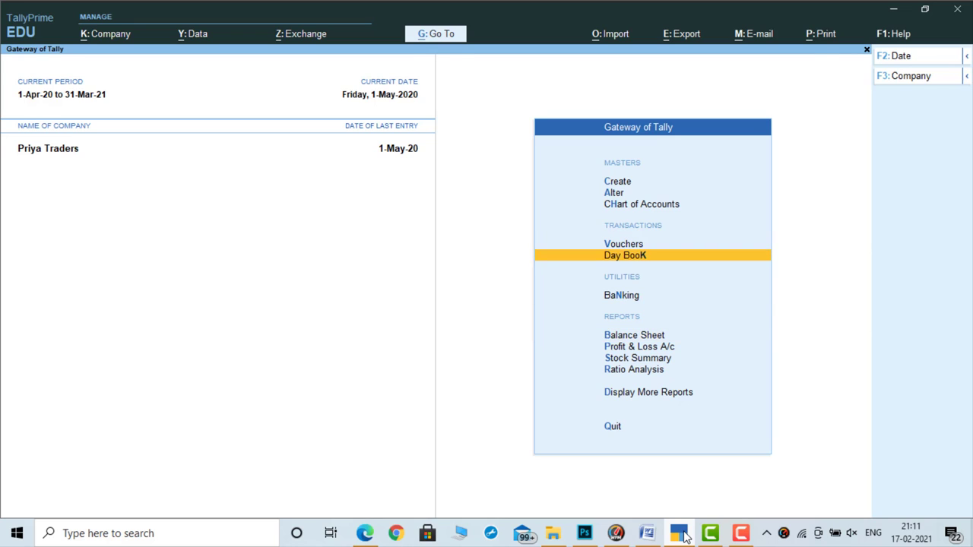
pyautogui.press('Return')
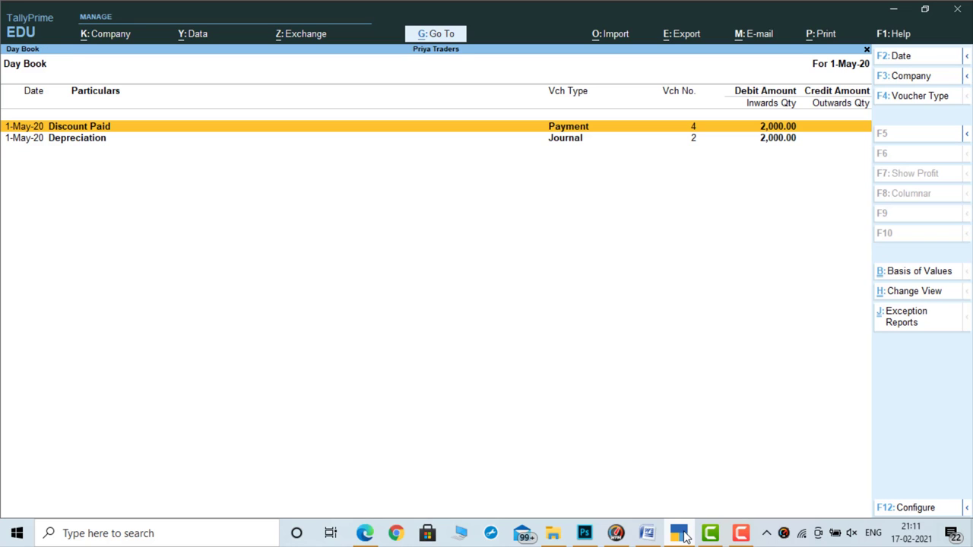
# Change the Day Book period to 1-Apr-20 to 1-May-20
pyautogui.hotkey('alt', 'F2')
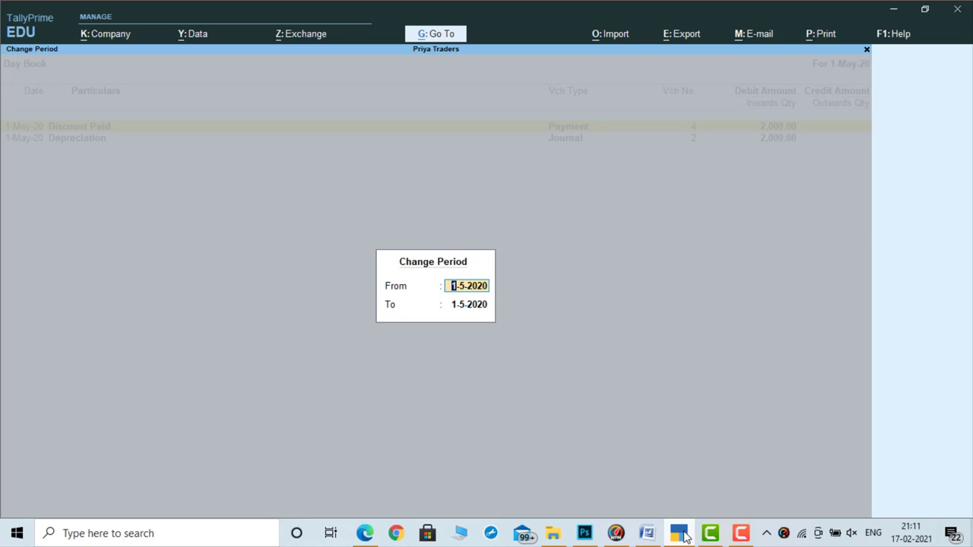
pyautogui.press('BackSpace')
pyautogui.press('Return')
pyautogui.press('Return')
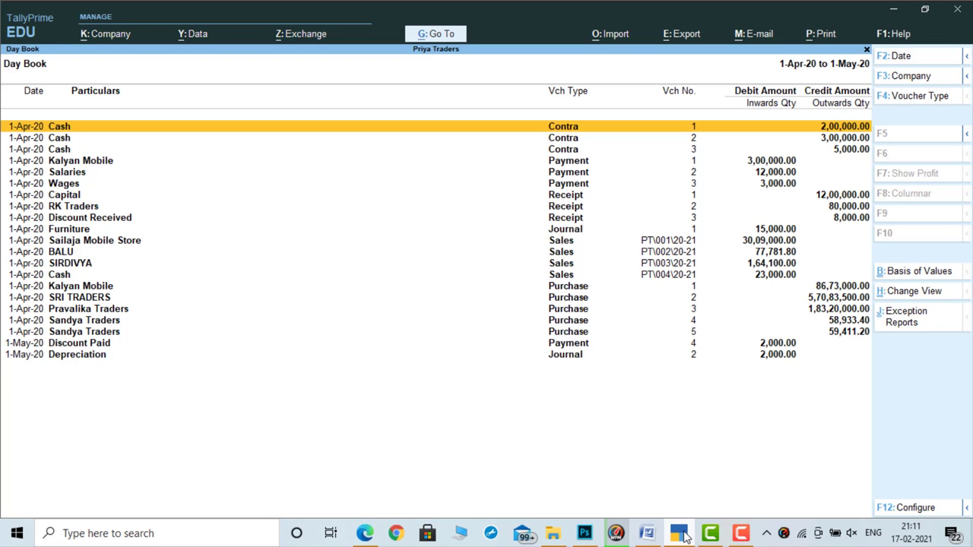
# Select the first Cash contra line in the Day Book, recheck the shortcut in the Word table, and deselect the line
pyautogui.press('space')
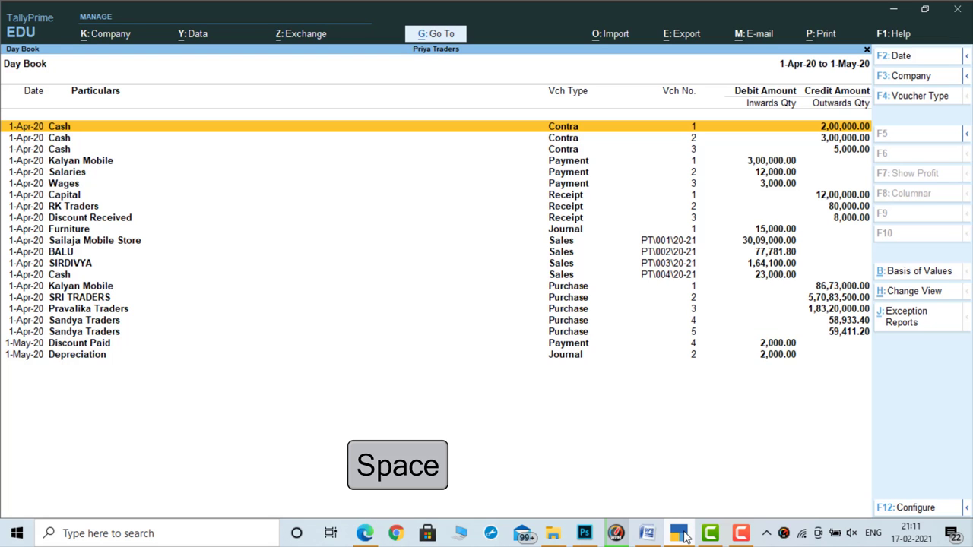
pyautogui.press('space')
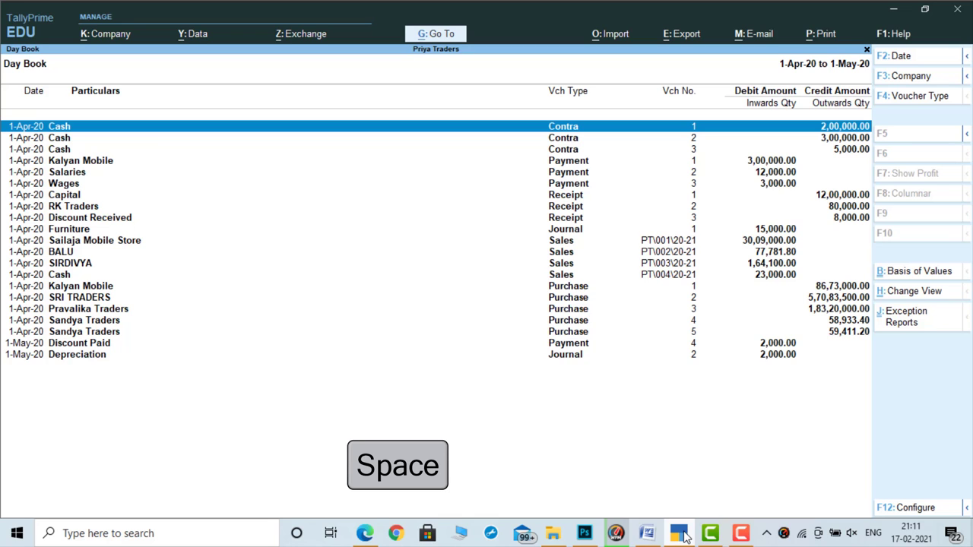
pyautogui.click(683, 534)
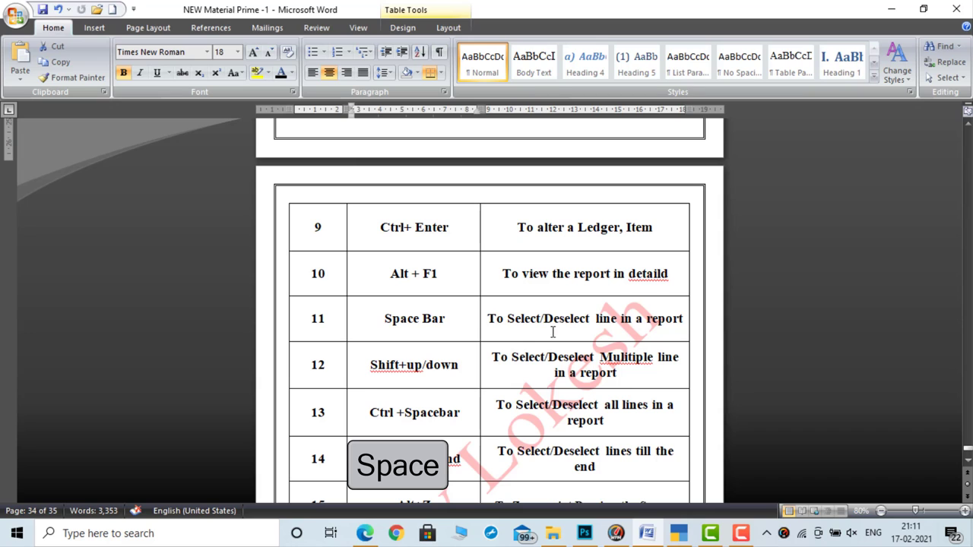
pyautogui.click(678, 534)
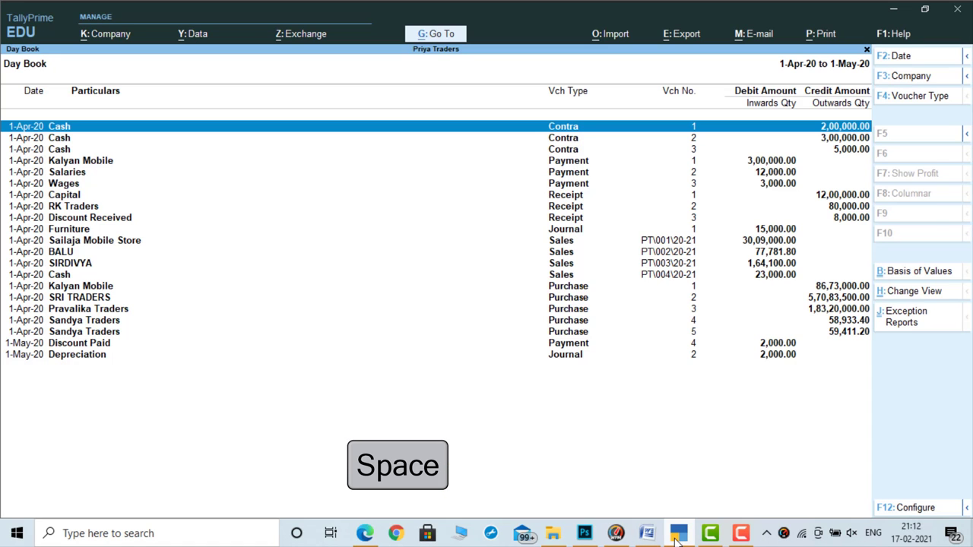
pyautogui.press('space')
# Go down to the Discount Received receipt line, select it and deselect it again
pyautogui.press('Down')
pyautogui.press('Down')
pyautogui.press('Down')
pyautogui.press('Down')
pyautogui.press('Down')
pyautogui.press('Down')
pyautogui.press('Down')
pyautogui.press('Down')
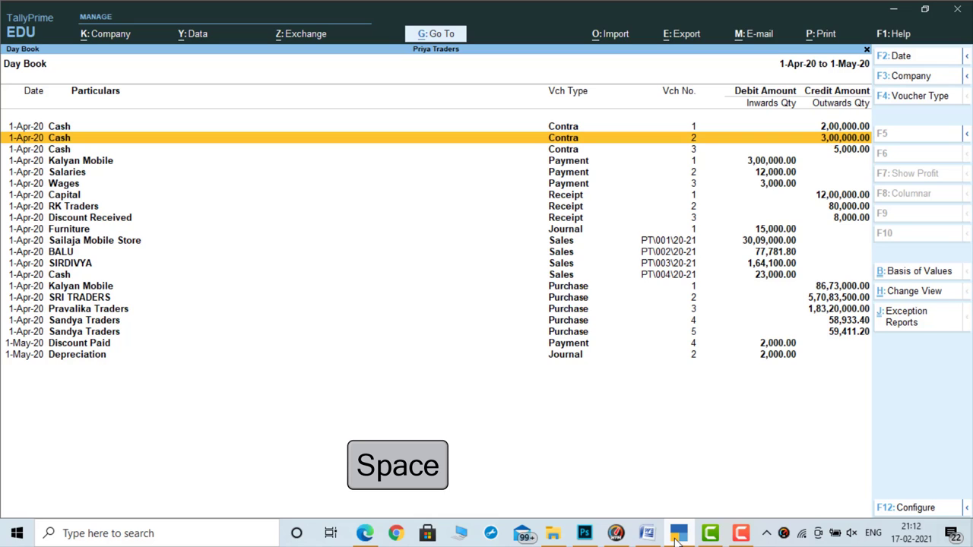
pyautogui.press('space')
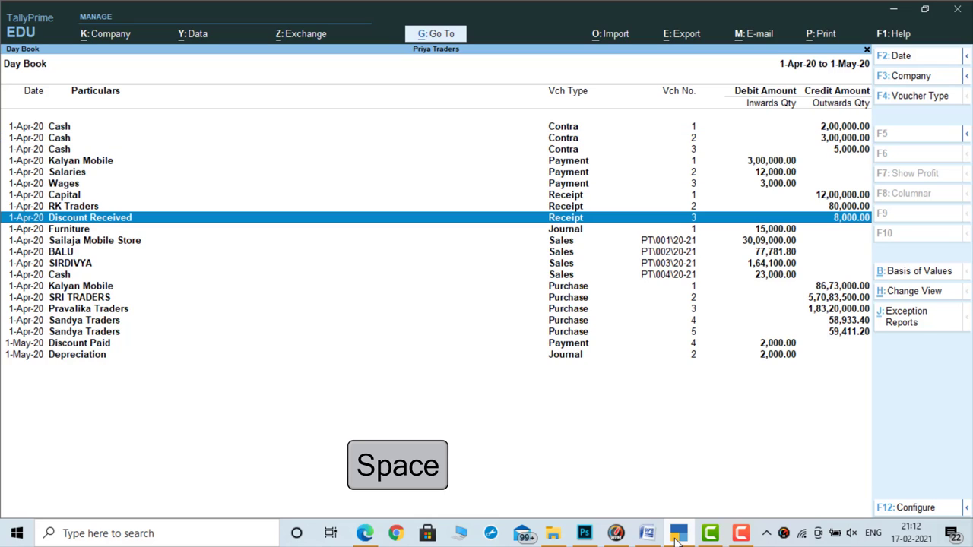
pyautogui.press('space')
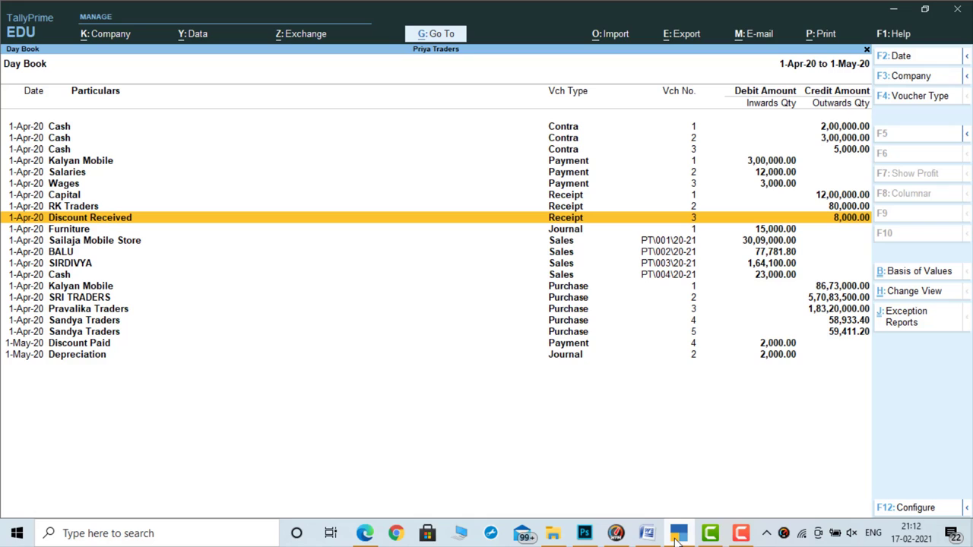
# Go down to the Sandya Traders purchase line with voucher number 4, select it and deselect it again
pyautogui.press('Down')
pyautogui.press('Down')
pyautogui.press('Down')
pyautogui.press('Down')
pyautogui.press('Down')
pyautogui.press('Down')
pyautogui.press('Down')
pyautogui.press('Down')
pyautogui.press('Down')
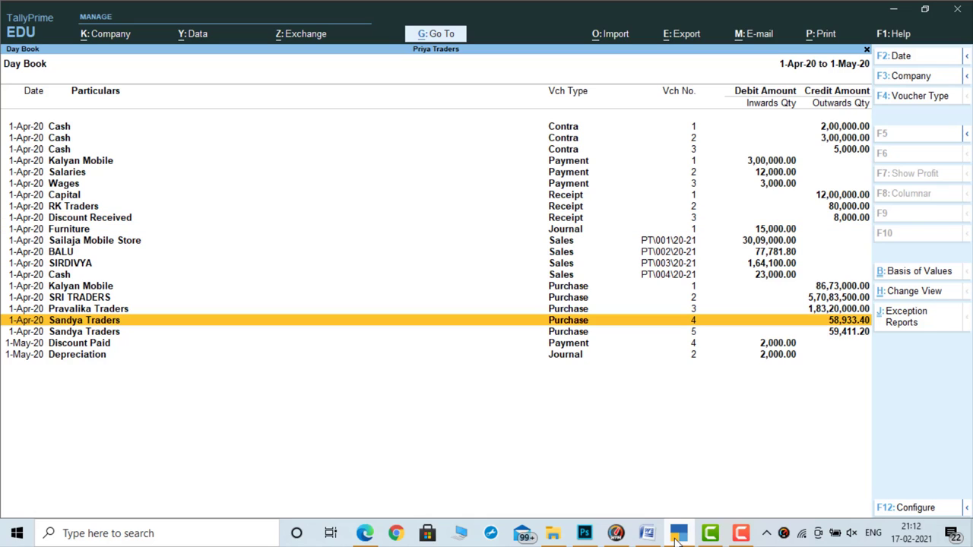
pyautogui.press('space')
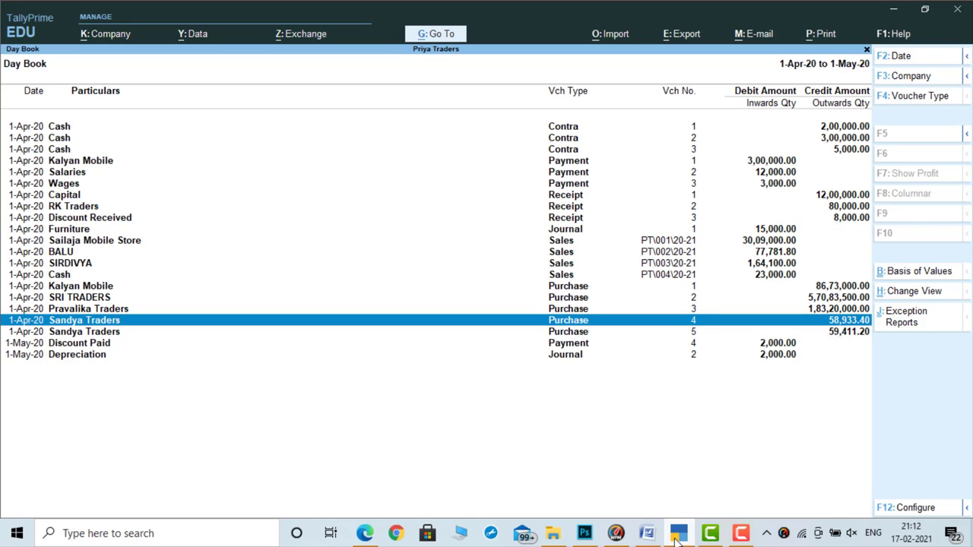
pyautogui.press('space')
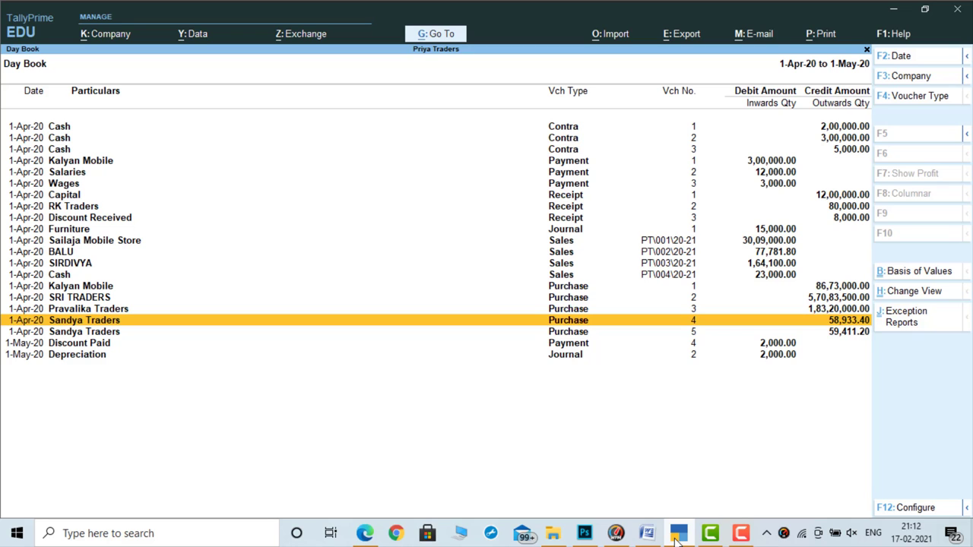
# Check the multiple-line shortcut in the Word table, then select all Day Book lines from the first Cash contra down to Depreciation
pyautogui.click(677, 536)
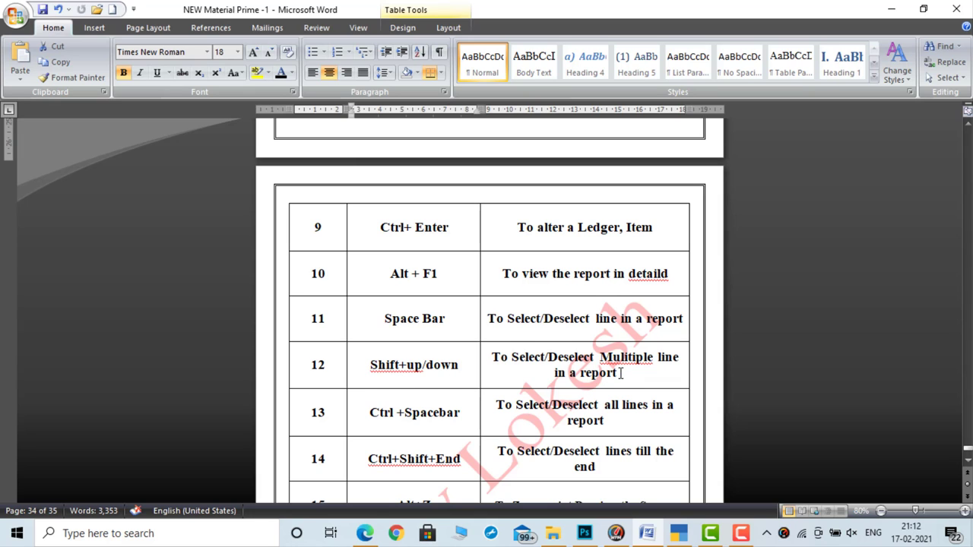
pyautogui.click(684, 538)
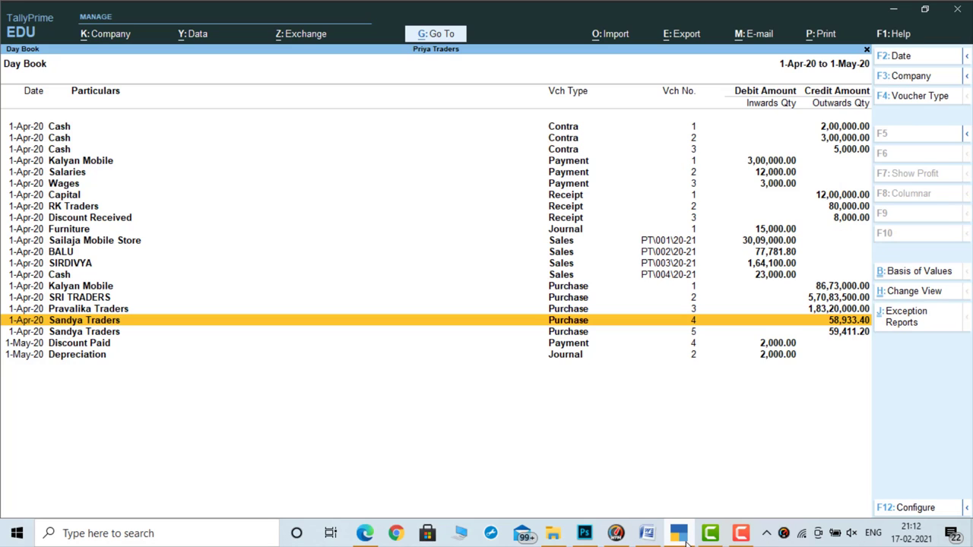
pyautogui.press('Up')
pyautogui.press('Up')
pyautogui.press('Up')
pyautogui.press('Up')
pyautogui.press('Up')
pyautogui.press('Up')
pyautogui.press('Up')
pyautogui.press('Up')
pyautogui.press('Up')
pyautogui.press('Up')
pyautogui.press('Up')
pyautogui.press('Up')
pyautogui.press('Up')
pyautogui.press('Up')
pyautogui.press('Up')
pyautogui.press('Up')
pyautogui.press('Up')
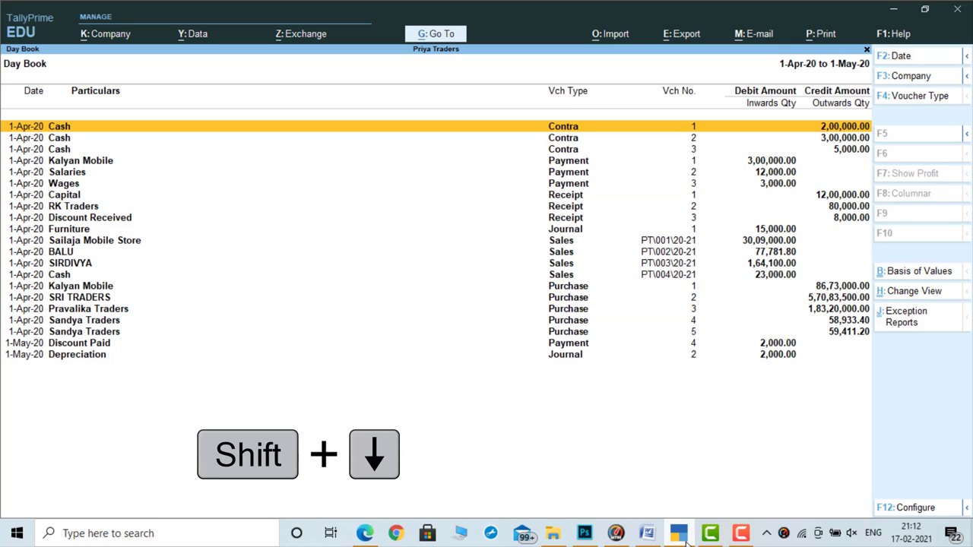
pyautogui.hotkey('shift', 'Down')
pyautogui.hotkey('shift', 'Down')
pyautogui.hotkey('shift', 'Down')
pyautogui.hotkey('shift', 'Down')
pyautogui.hotkey('shift', 'Down')
pyautogui.hotkey('shift', 'Down')
pyautogui.hotkey('shift', 'Down')
pyautogui.hotkey('shift', 'Down')
pyautogui.hotkey('shift', 'Down')
pyautogui.hotkey('shift', 'Down')
pyautogui.hotkey('shift', 'Down')
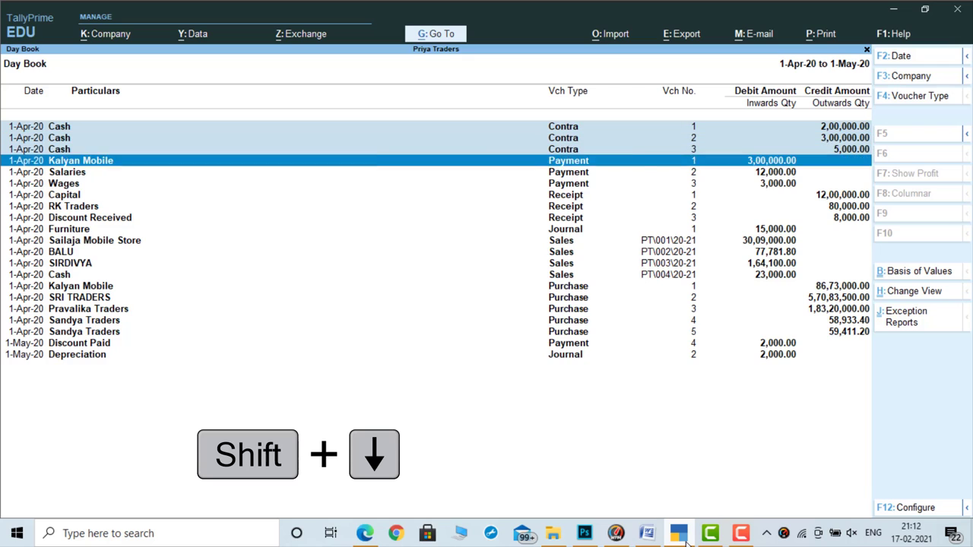
pyautogui.hotkey('shift', 'Down')
pyautogui.hotkey('shift', 'Down')
pyautogui.hotkey('shift', 'Down')
pyautogui.hotkey('shift', 'Down')
pyautogui.hotkey('shift', 'Down')
pyautogui.hotkey('shift', 'Down')
pyautogui.hotkey('shift', 'Down')
pyautogui.hotkey('shift', 'Down')
pyautogui.hotkey('shift', 'Down')
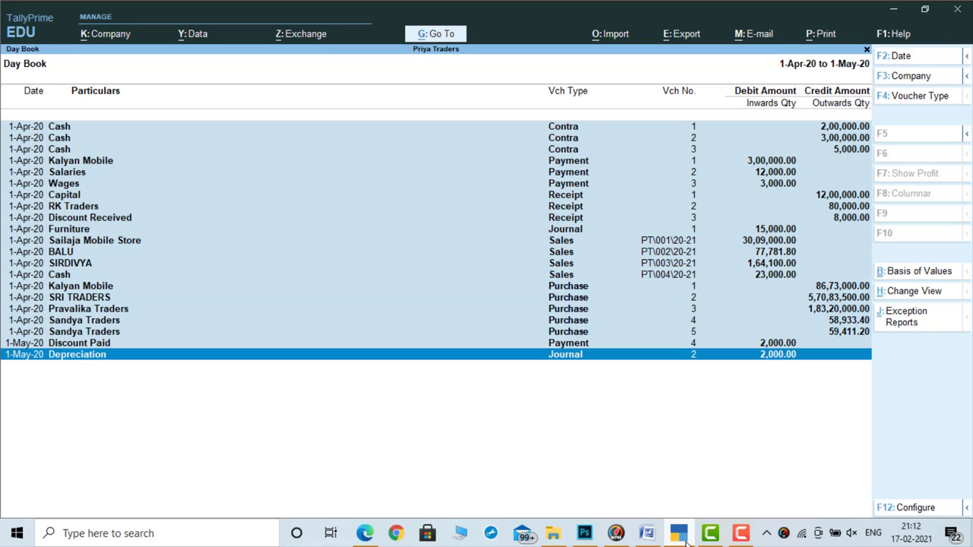
# Deselect the Day Book lines upward from Depreciation until only the first Cash contra line stays selected
pyautogui.hotkey('shift', 'Up')
pyautogui.hotkey('shift', 'Up')
pyautogui.hotkey('shift', 'Up')
pyautogui.hotkey('shift', 'Up')
pyautogui.hotkey('shift', 'Up')
pyautogui.hotkey('shift', 'Up')
pyautogui.hotkey('shift', 'Up')
pyautogui.hotkey('shift', 'Up')
pyautogui.hotkey('shift', 'Up')
pyautogui.hotkey('shift', 'Up')
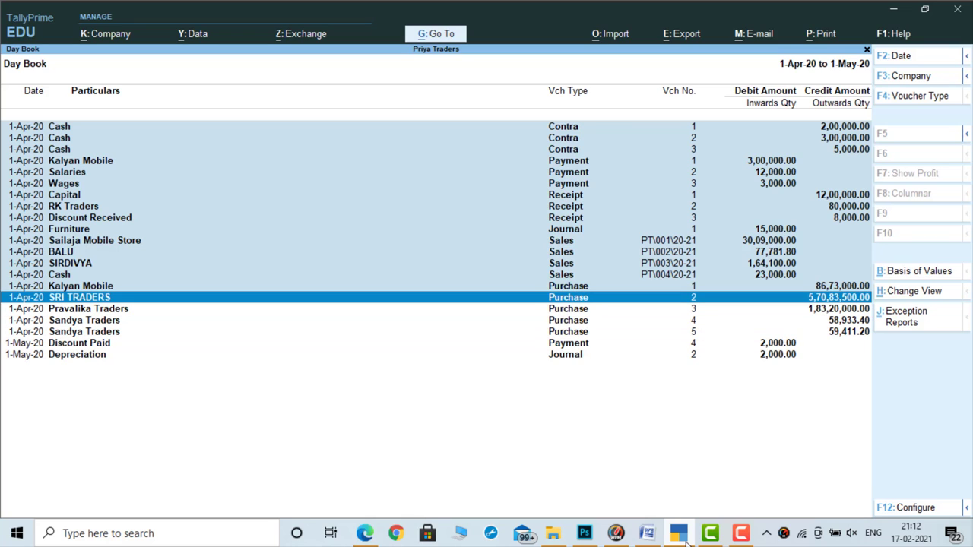
pyautogui.hotkey('shift', 'Up')
pyautogui.hotkey('shift', 'Up')
pyautogui.hotkey('shift', 'Up')
pyautogui.hotkey('shift', 'Up')
pyautogui.hotkey('shift', 'Up')
pyautogui.hotkey('shift', 'Up')
pyautogui.hotkey('shift', 'Up')
pyautogui.hotkey('shift', 'Up')
pyautogui.hotkey('shift', 'Up')
pyautogui.hotkey('shift', 'Up')
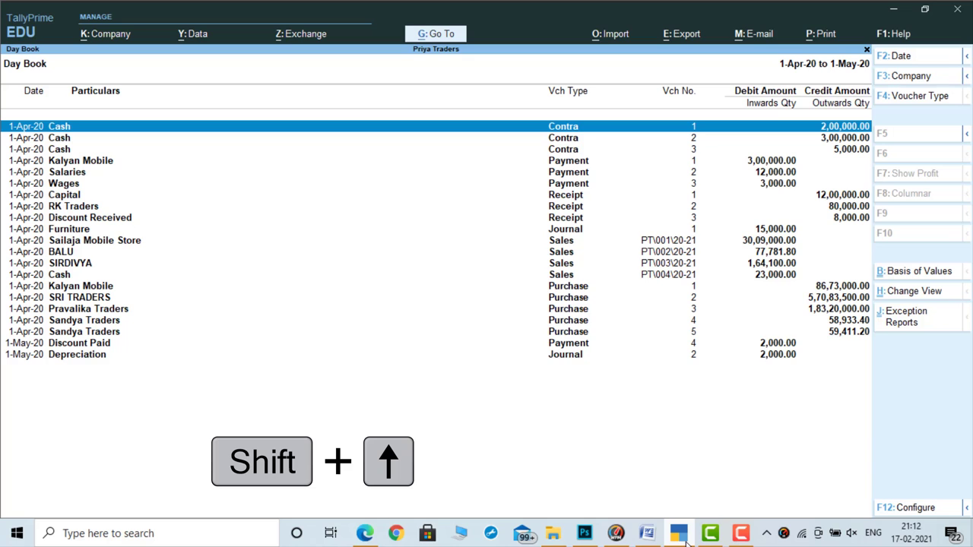
# Check the all-lines shortcut in the Word table, then return to TallyPrime and select all lines of the Day Book
pyautogui.click(686, 541)
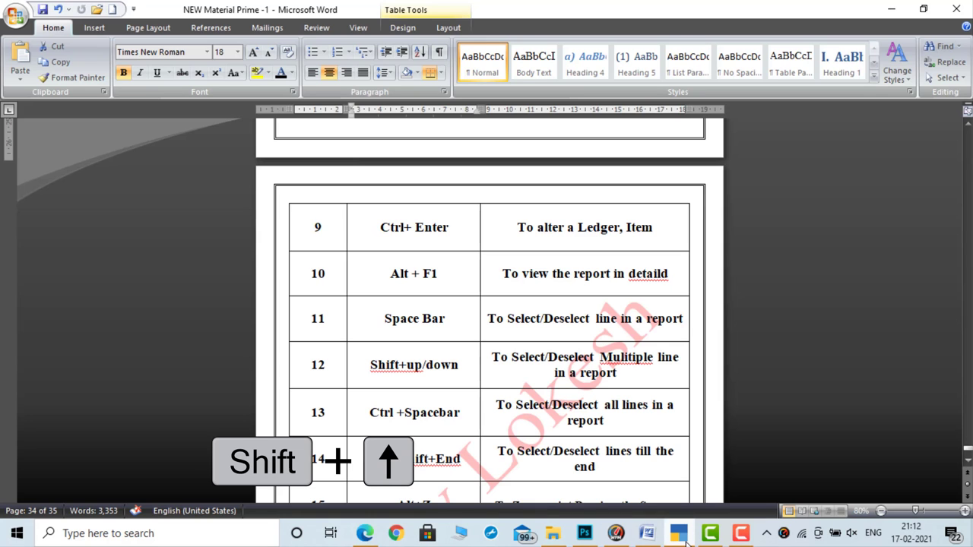
pyautogui.click(966, 464)
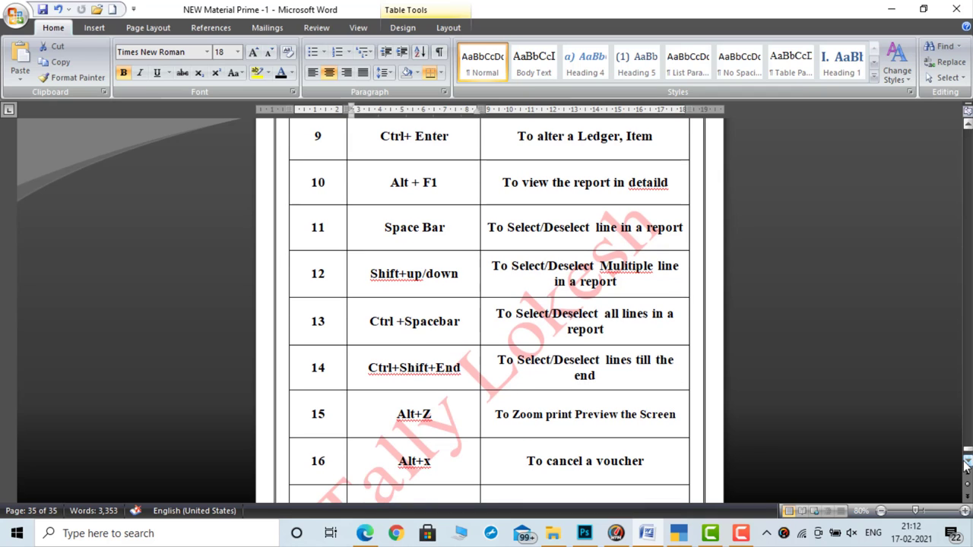
pyautogui.click(678, 538)
pyautogui.hotkey('ctrl', 'space')
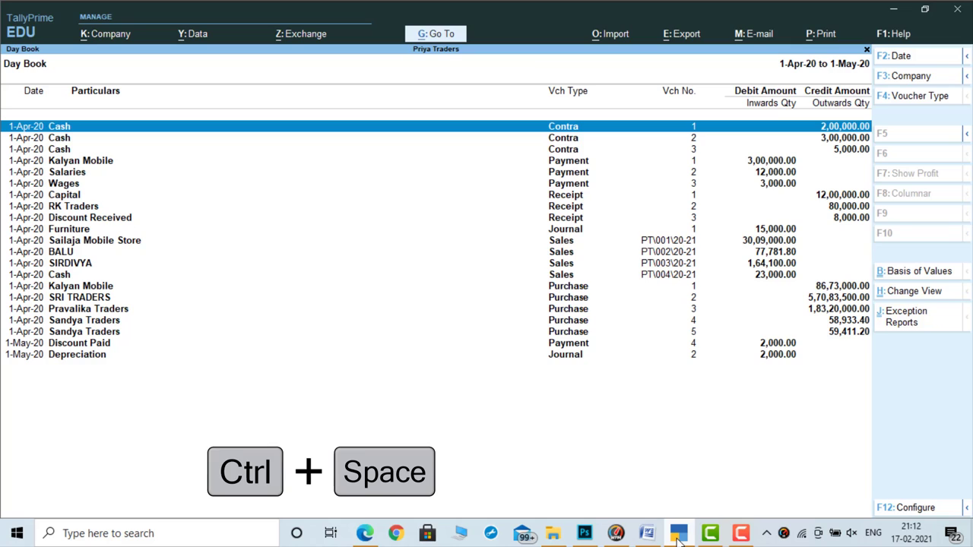
pyautogui.click(679, 538)
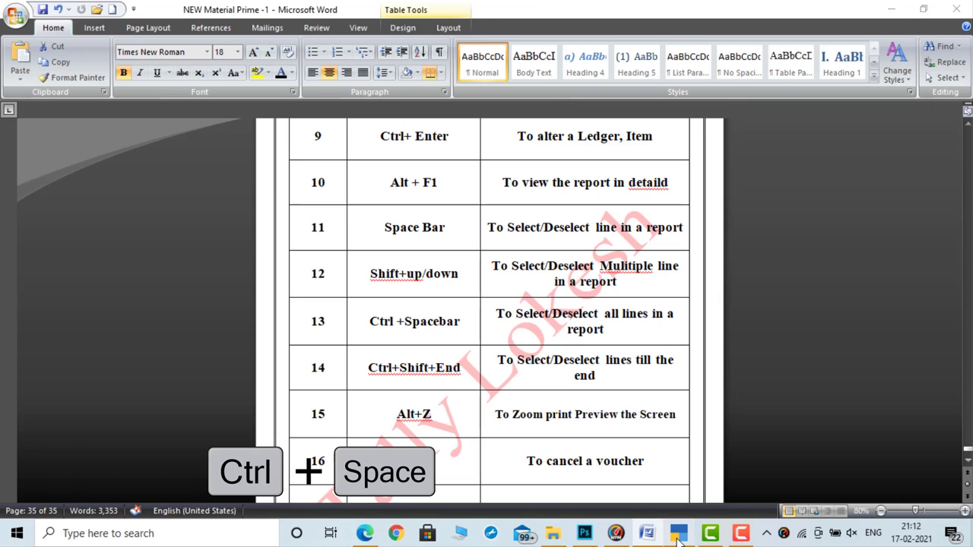
pyautogui.click(678, 538)
pyautogui.press('ctrl')
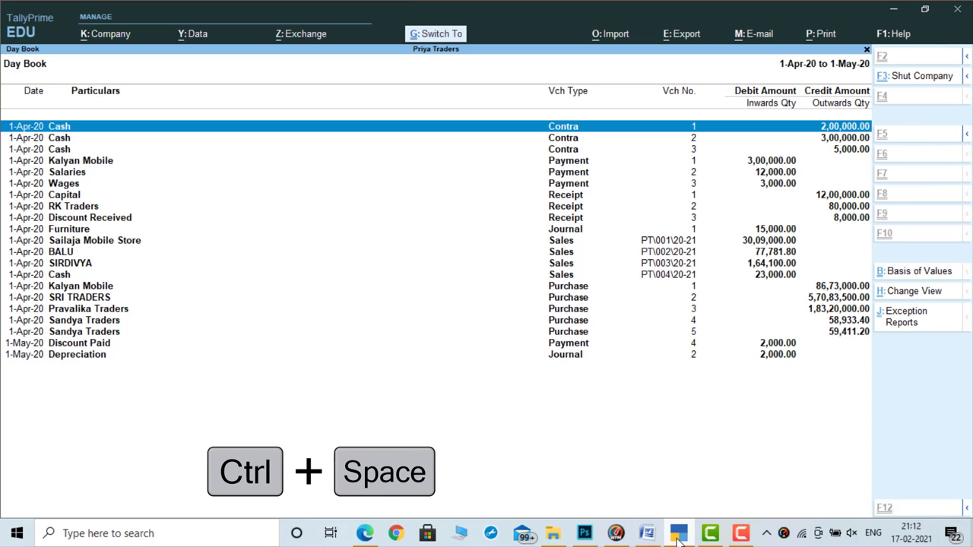
pyautogui.hotkey('ctrl', 'space')
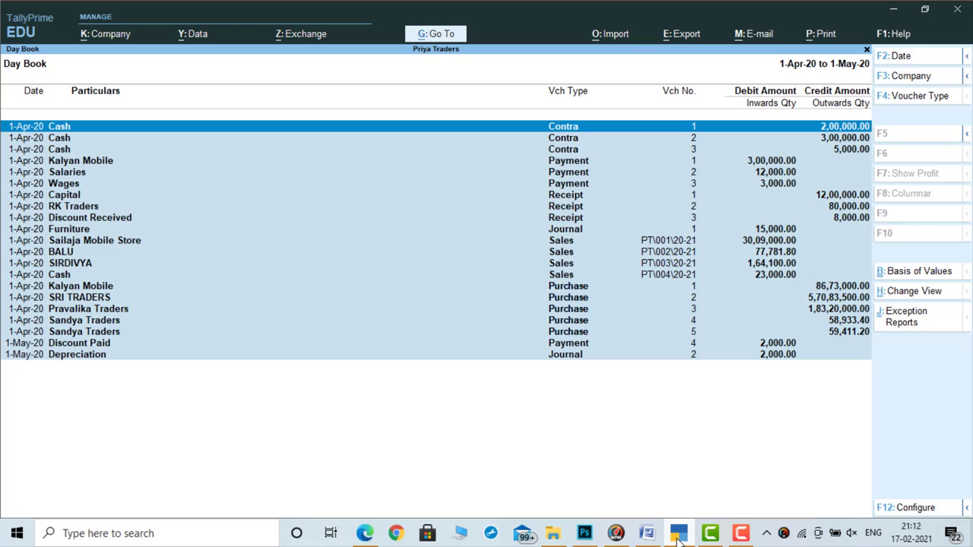
# Check the lines-till-the-end shortcut in Word, then in TallyPrime clear the Day Book selection and go to the first Cash contra line
pyautogui.click(678, 538)
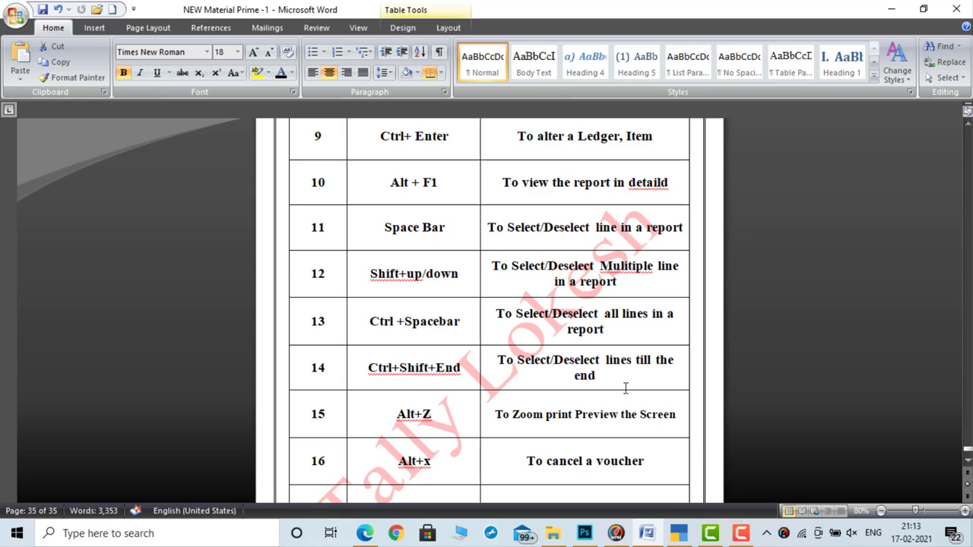
pyautogui.click(686, 537)
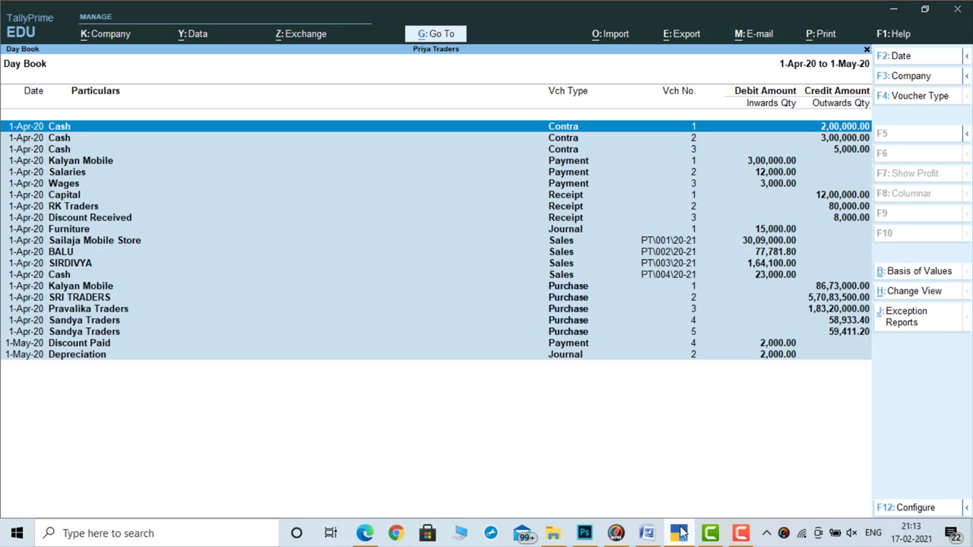
pyautogui.click(474, 151)
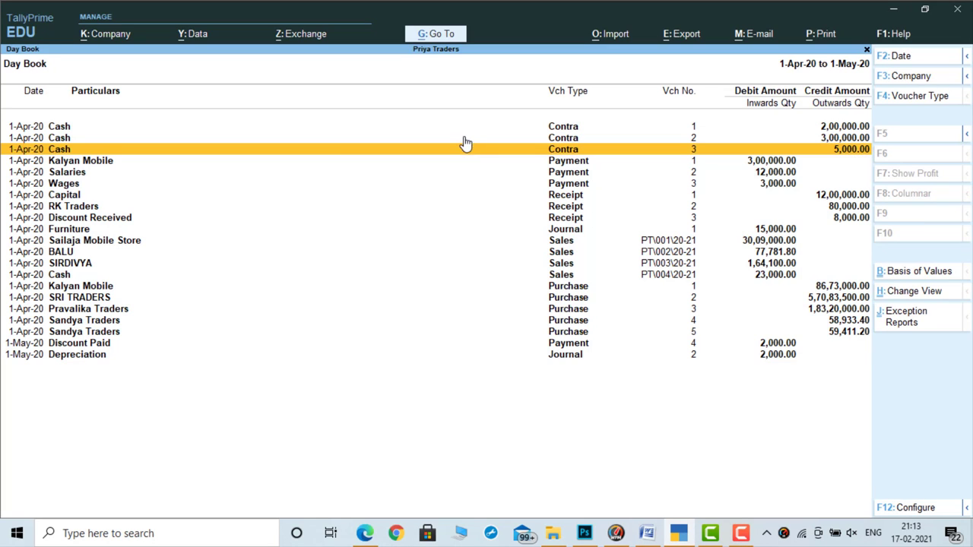
pyautogui.hotkey('ctrl', 'z')
pyautogui.click(461, 131)
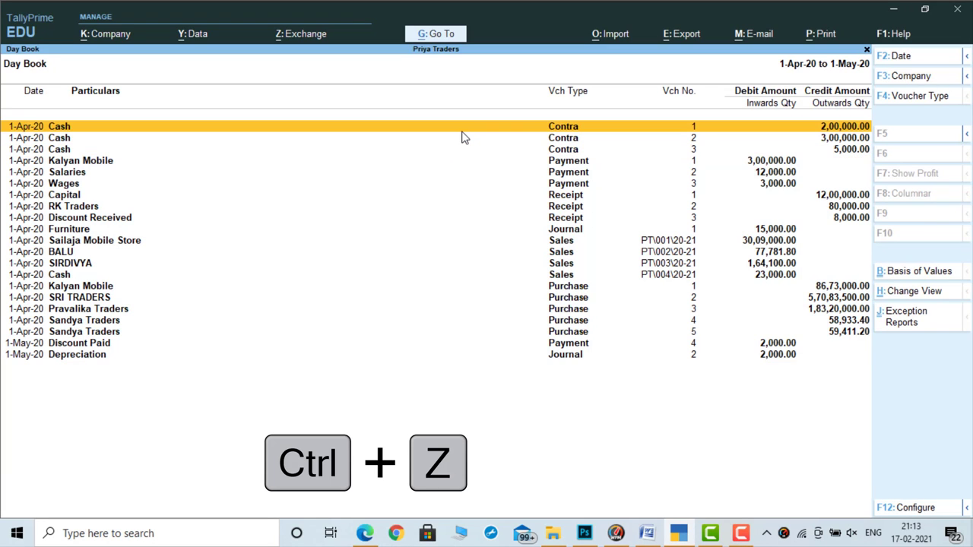
# Select the Day Book lines from the first Cash contra to the end, then deselect them all from the Discount Received line
pyautogui.press('ctrl')
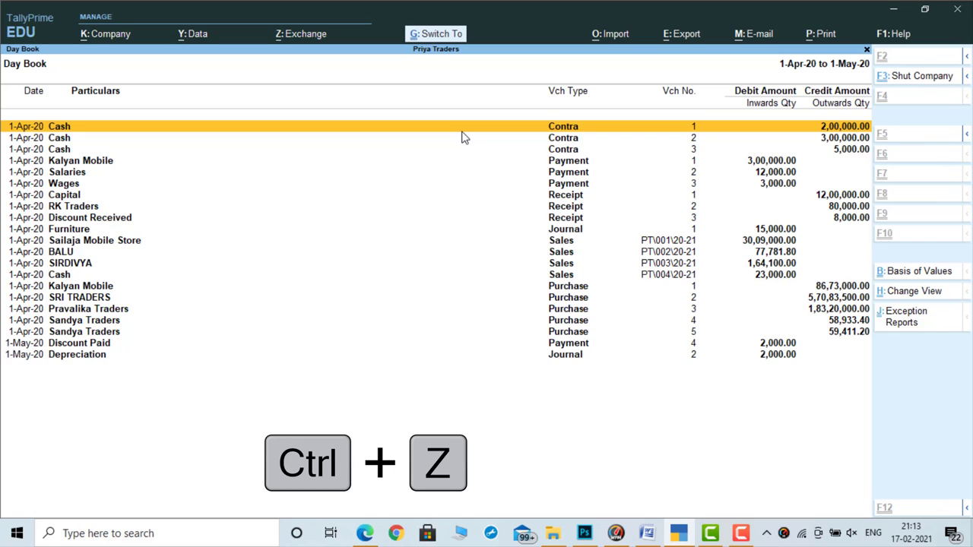
pyautogui.press('ctrl')
pyautogui.hotkey('ctrl', 'space')
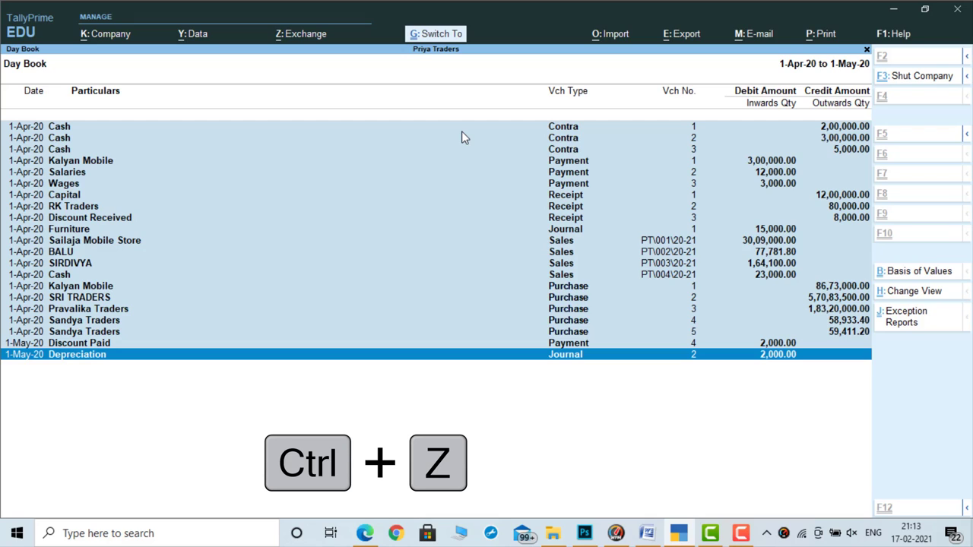
pyautogui.click(482, 218)
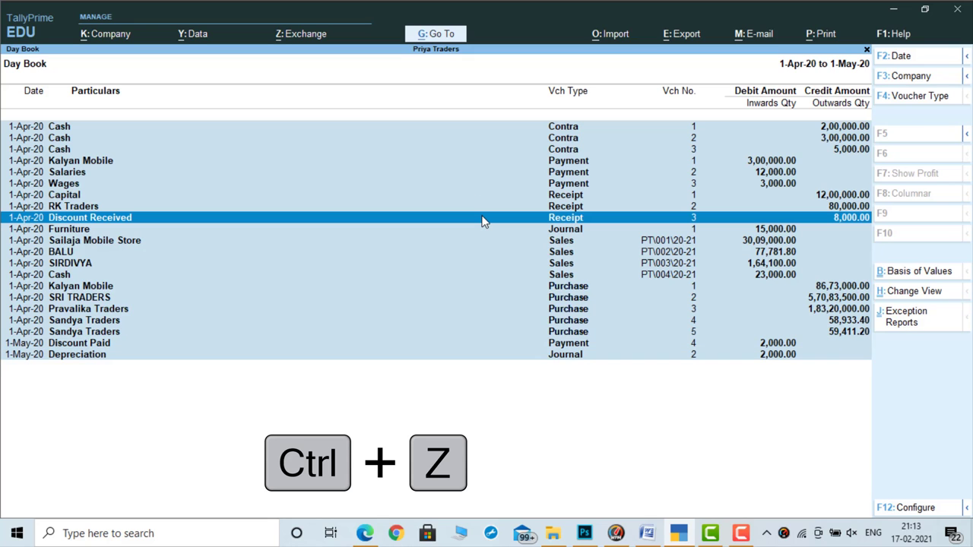
pyautogui.hotkey('ctrl', 'z')
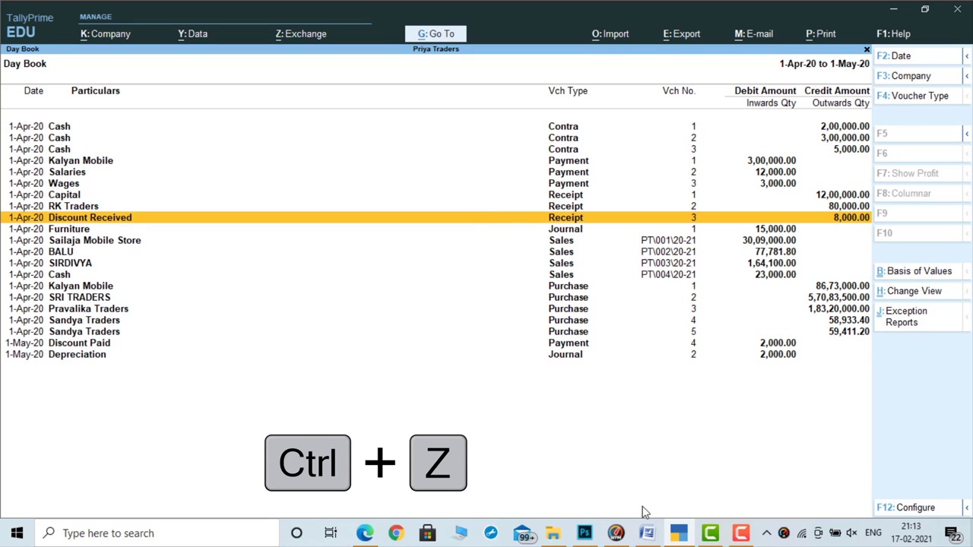
# Check the print preview zoom shortcut in the Word table, then open the second sales voucher from TallyPrime's Day Book
pyautogui.click(647, 532)
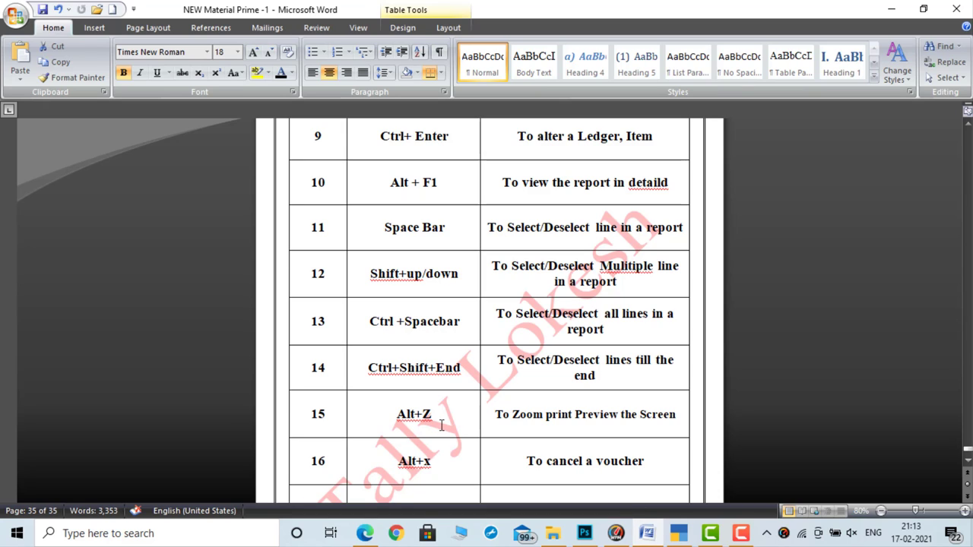
pyautogui.click(678, 536)
pyautogui.press('Down')
pyautogui.press('Down')
pyautogui.press('Down')
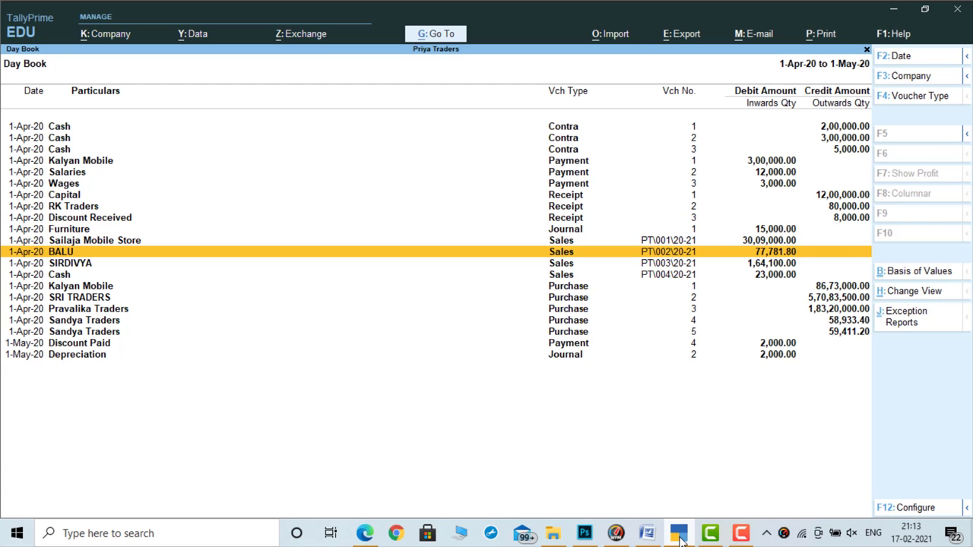
pyautogui.press('Return')
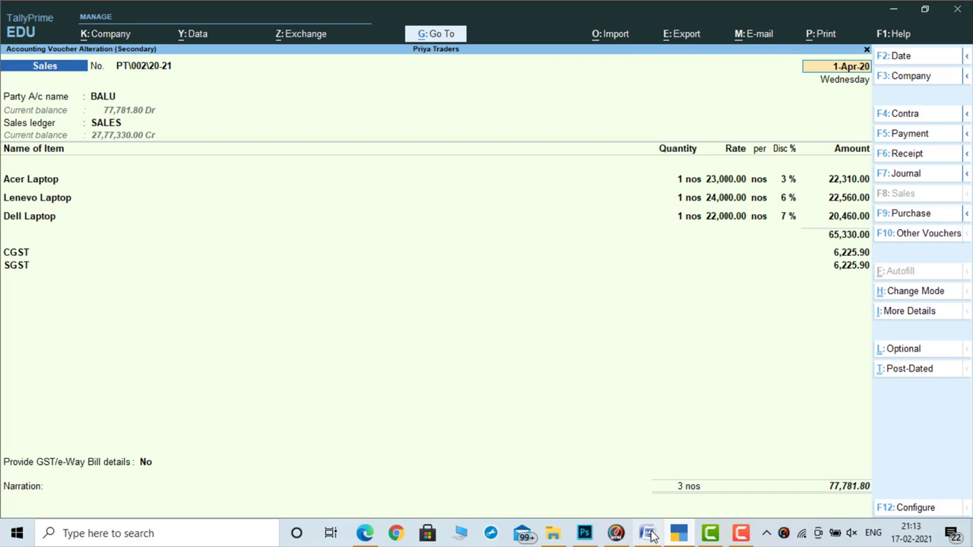
# Find the show-invoice shortcut in row 18 of the Word table and highlight its shortcut and description cells
pyautogui.click(647, 534)
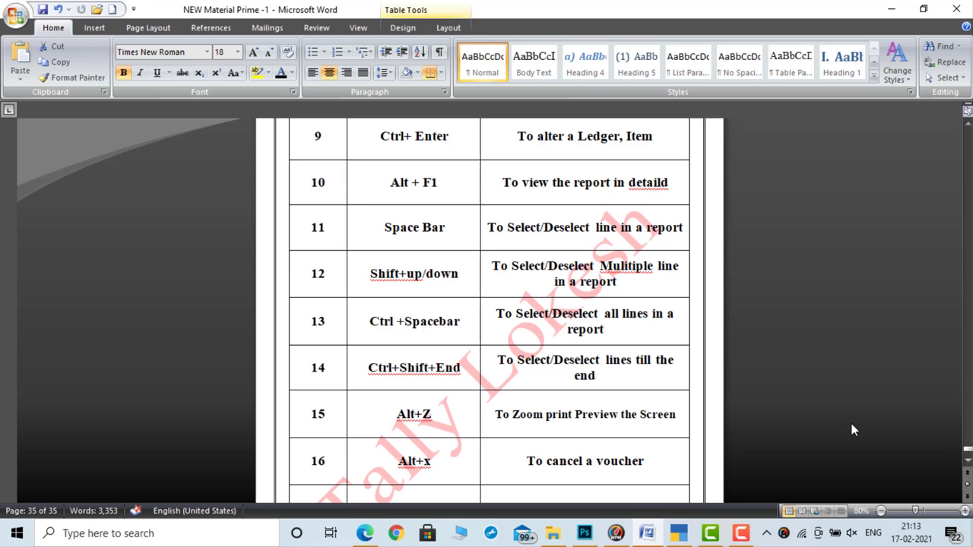
pyautogui.click(967, 461)
pyautogui.click(967, 461)
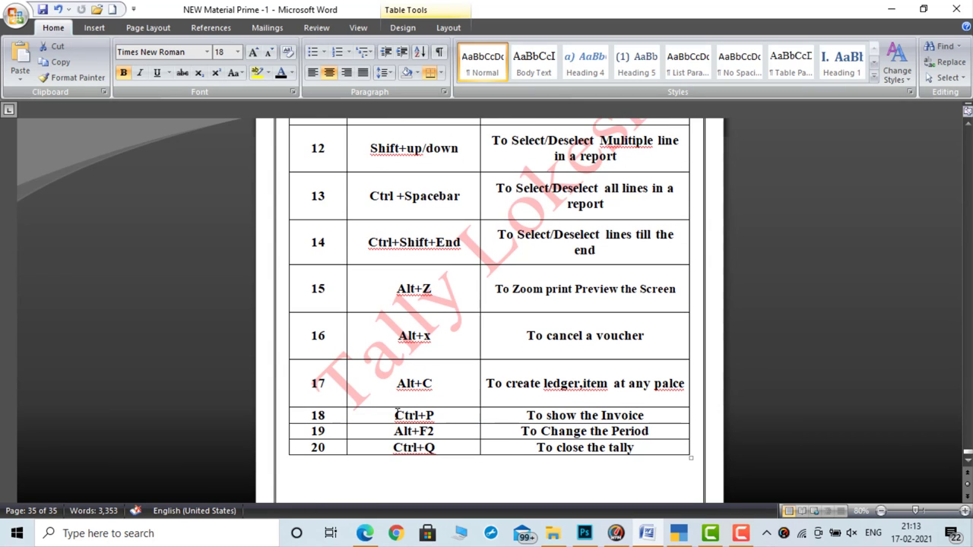
pyautogui.moveTo(395, 414); pyautogui.dragTo(600, 415)
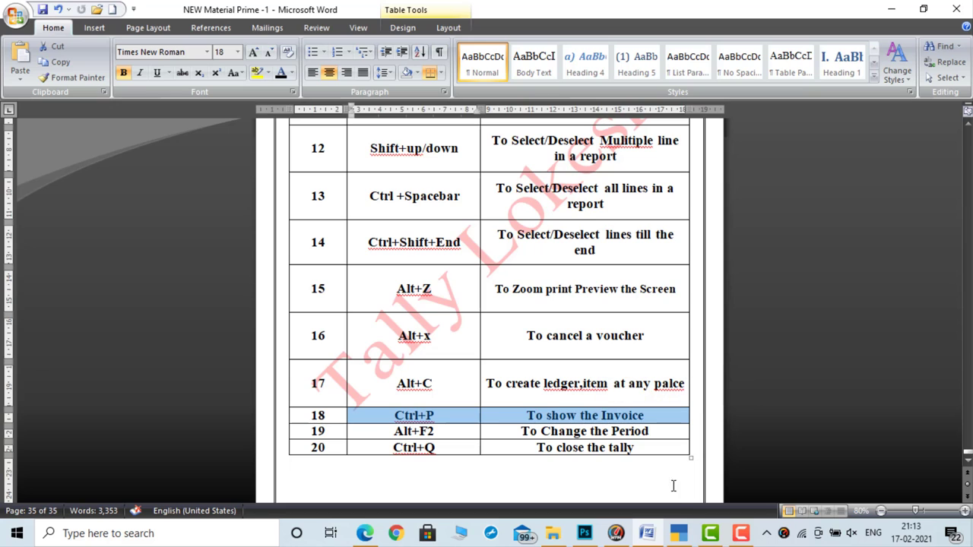
# Switch to TallyPrime, open the print preview of the sales voucher's Tax Invoice and zoom into it
pyautogui.click(679, 535)
pyautogui.hotkey('ctrl', 'p')
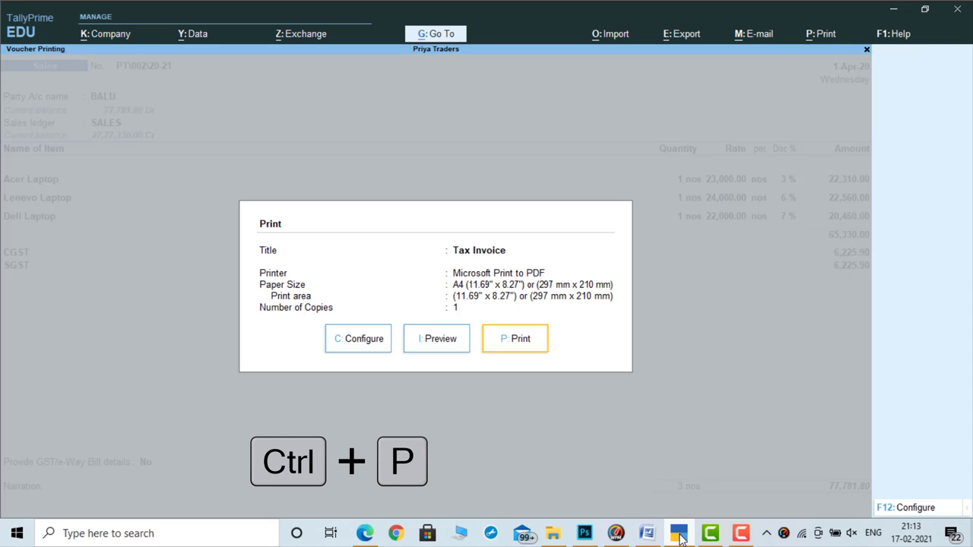
pyautogui.press('Left')
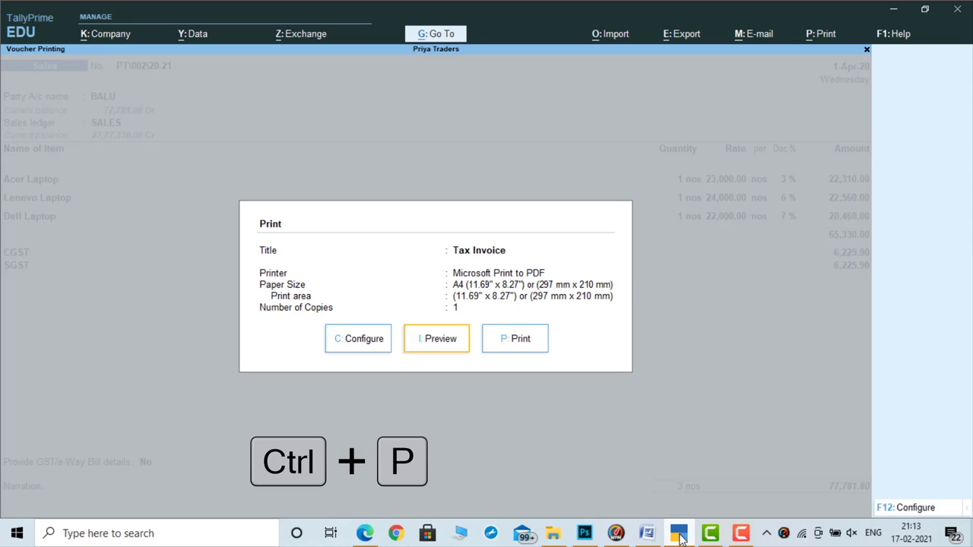
pyautogui.press('Return')
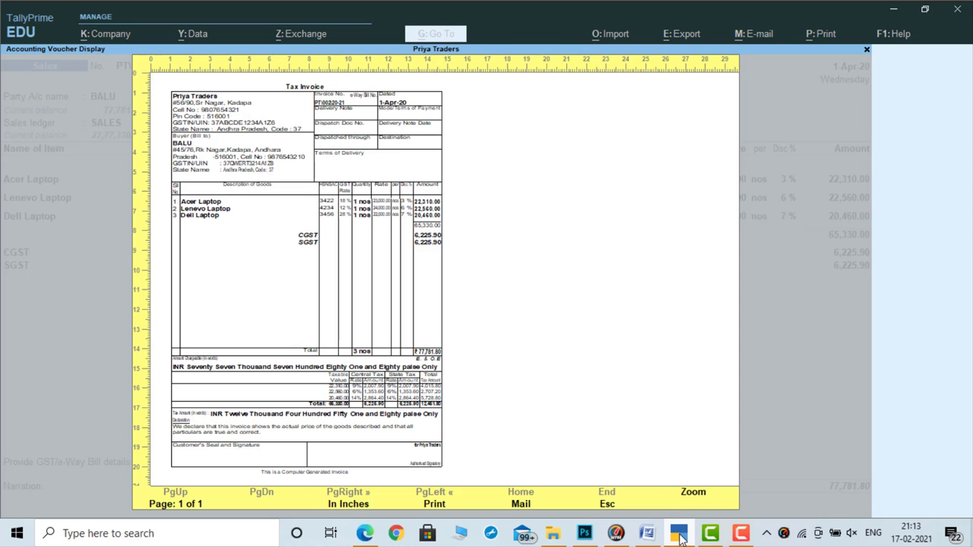
pyautogui.hotkey('alt', 'z')
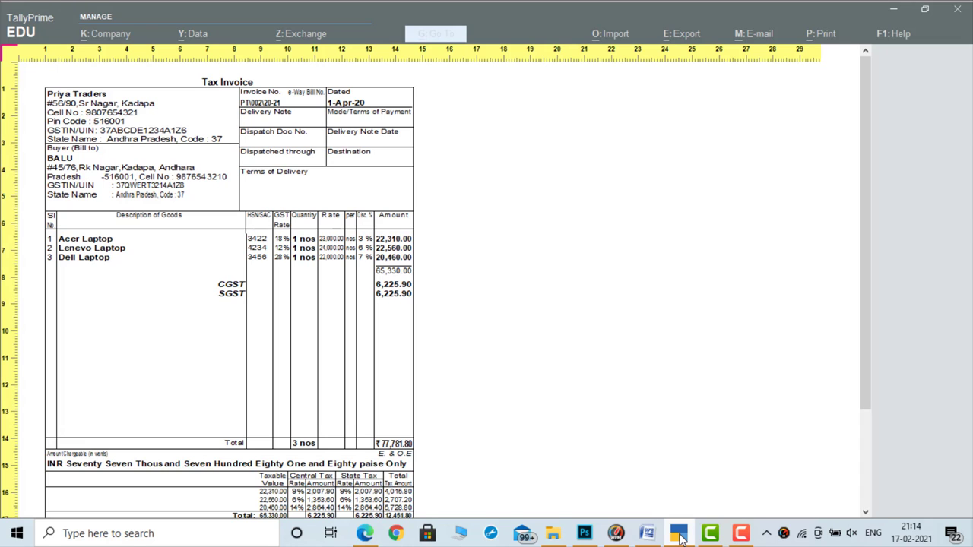
# Close the invoice preview and quit the sales voucher alteration to return to the Day Book
pyautogui.press('Escape')
pyautogui.press('Escape')
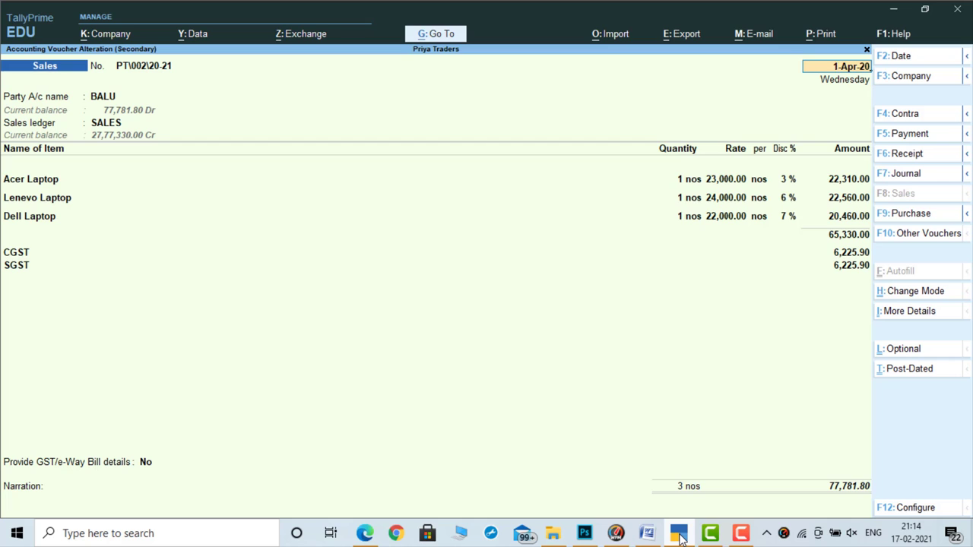
pyautogui.press('BackSpace')
pyautogui.press('Escape')
pyautogui.press('y')
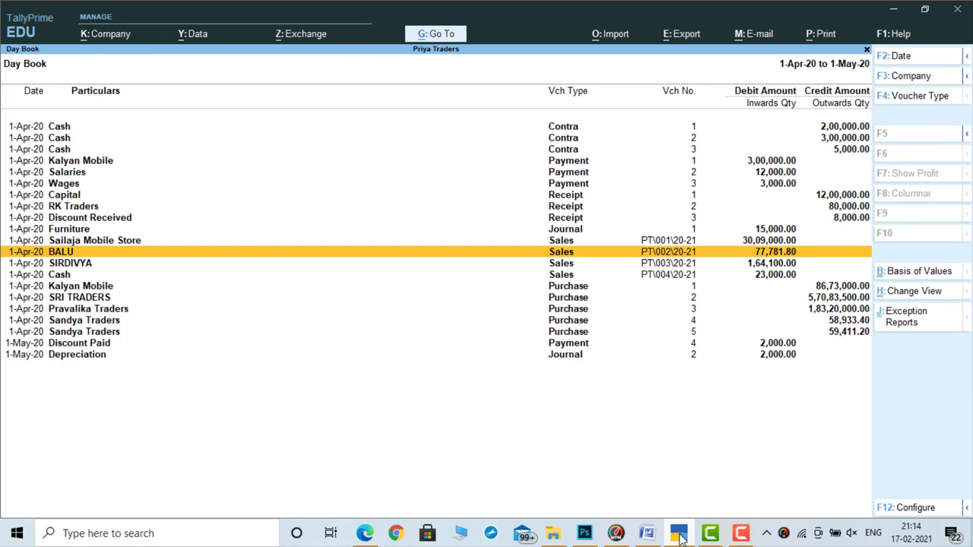
# Highlight the cancel-a-voucher shortcut in row 16 of the Word table, then go down to the Cash sales line in TallyPrime's Day Book
pyautogui.click(679, 535)
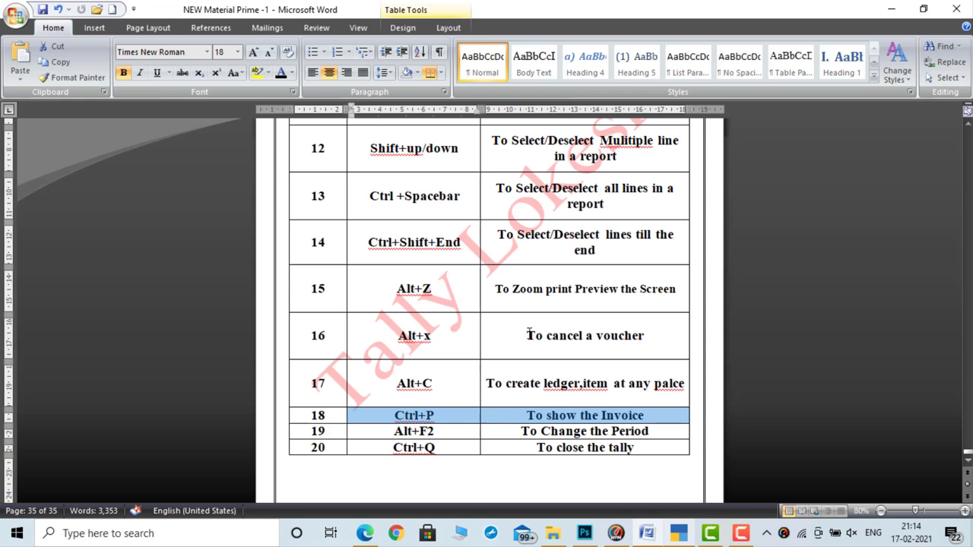
pyautogui.moveTo(398, 336); pyautogui.dragTo(446, 345)
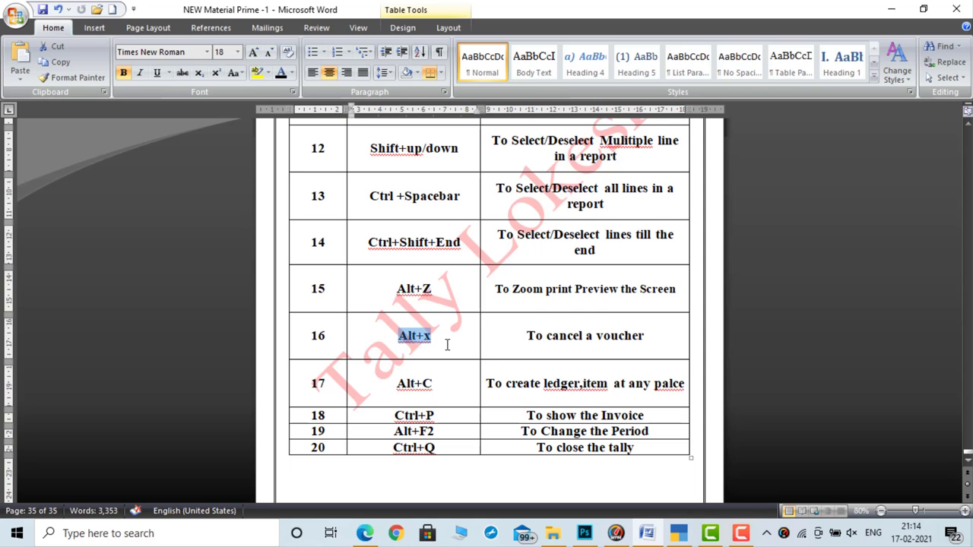
pyautogui.click(680, 535)
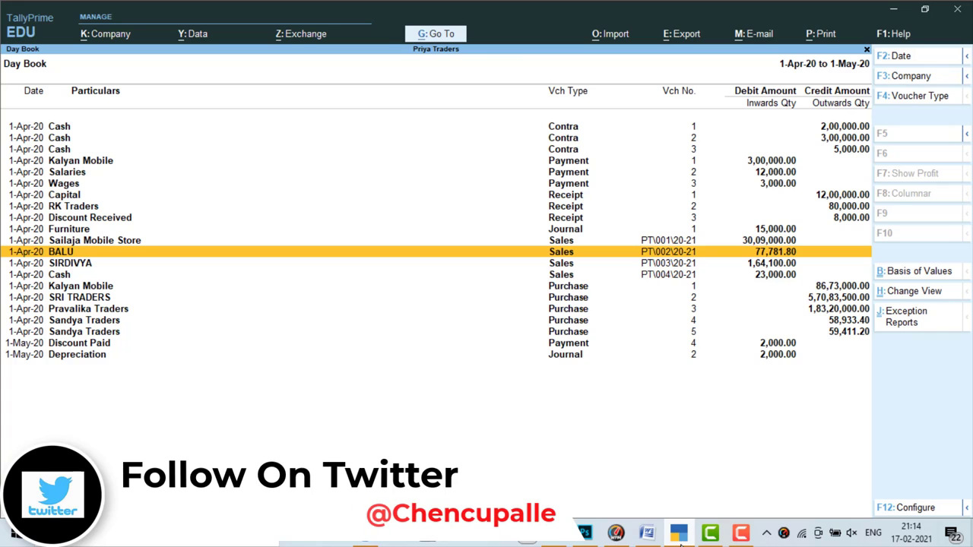
pyautogui.press('Down')
pyautogui.press('Down')
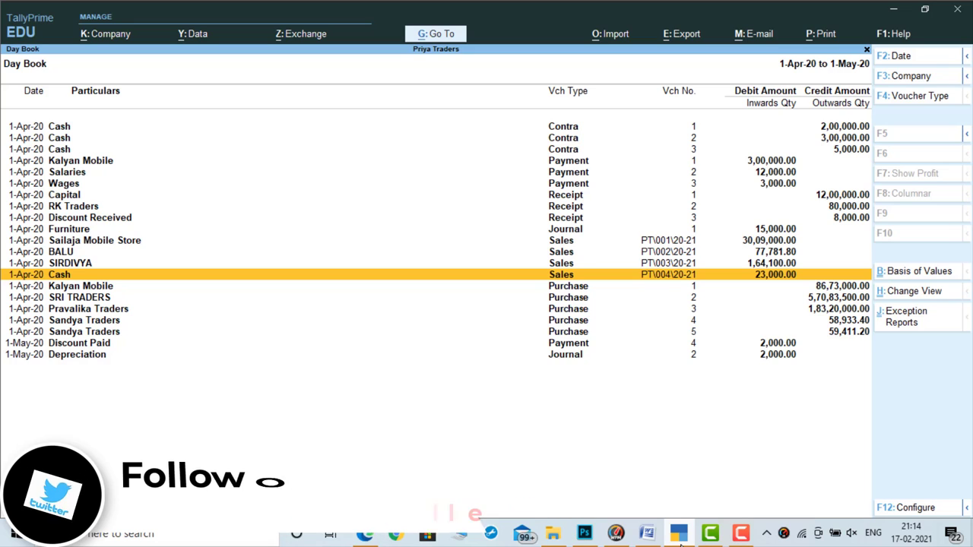
# Cancel the third sales voucher, just above the Cash sales line, and go back to its line in the Day Book
pyautogui.hotkey('alt', 'x')
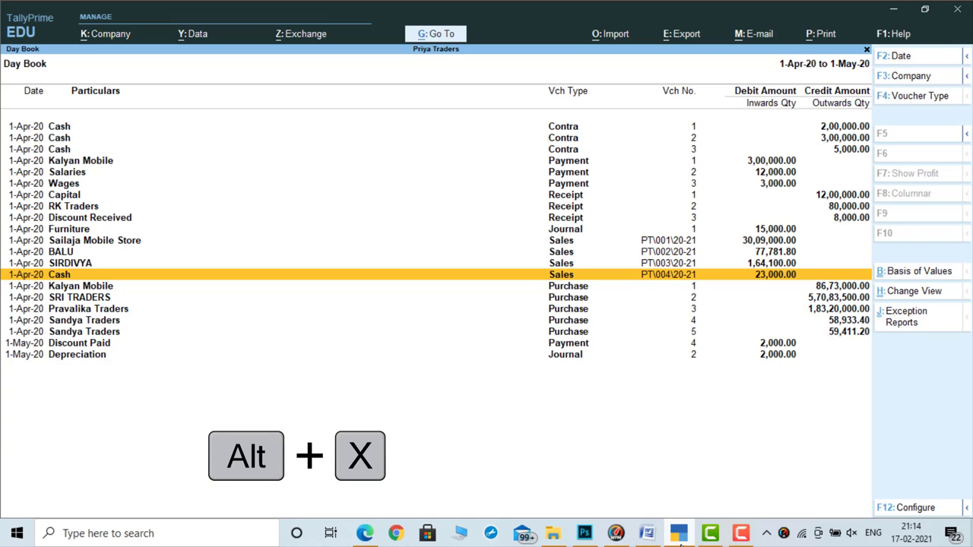
pyautogui.press('Up')
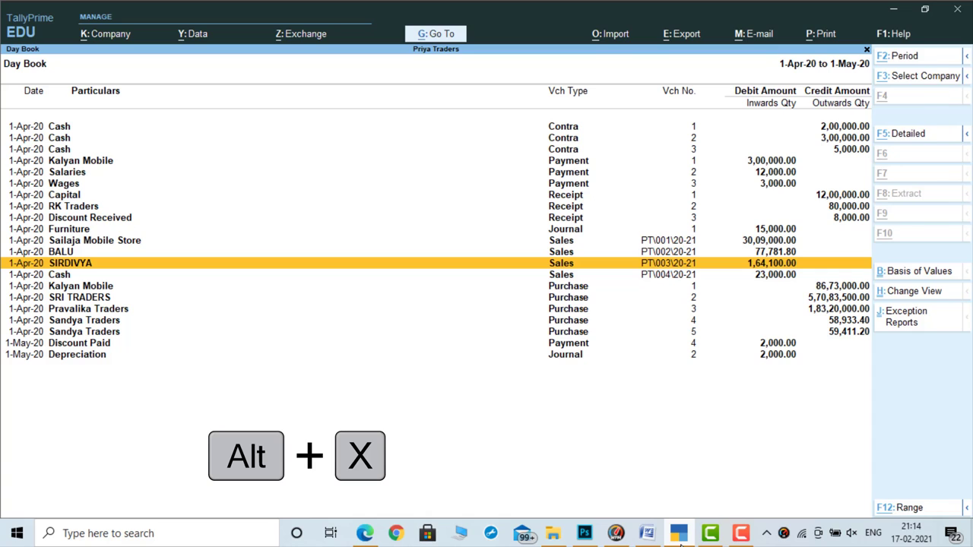
pyautogui.hotkey('alt', 'x')
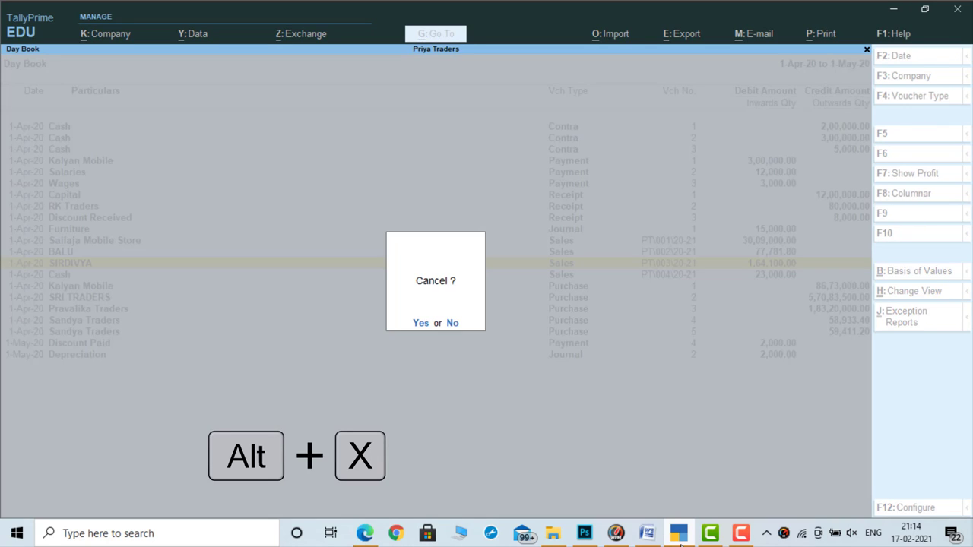
pyautogui.press('y')
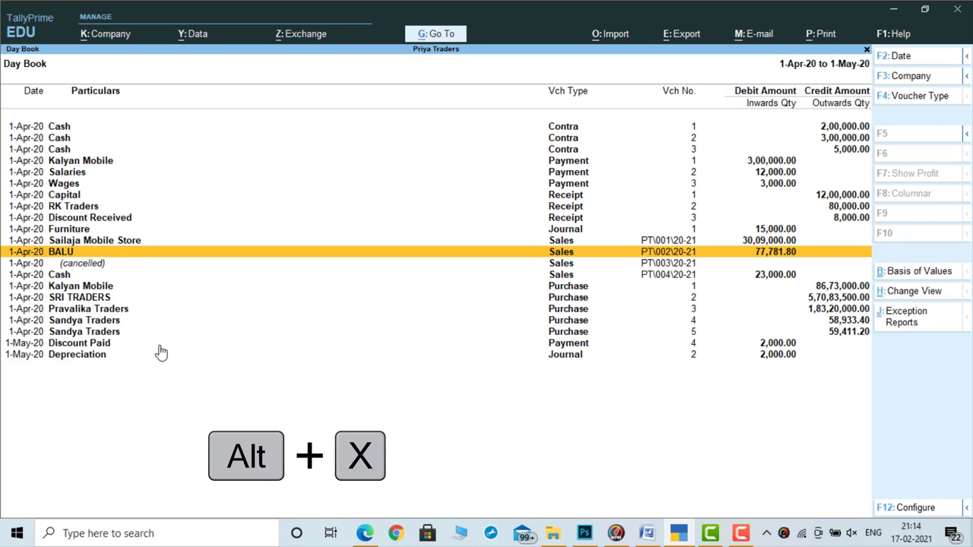
pyautogui.press('Down')
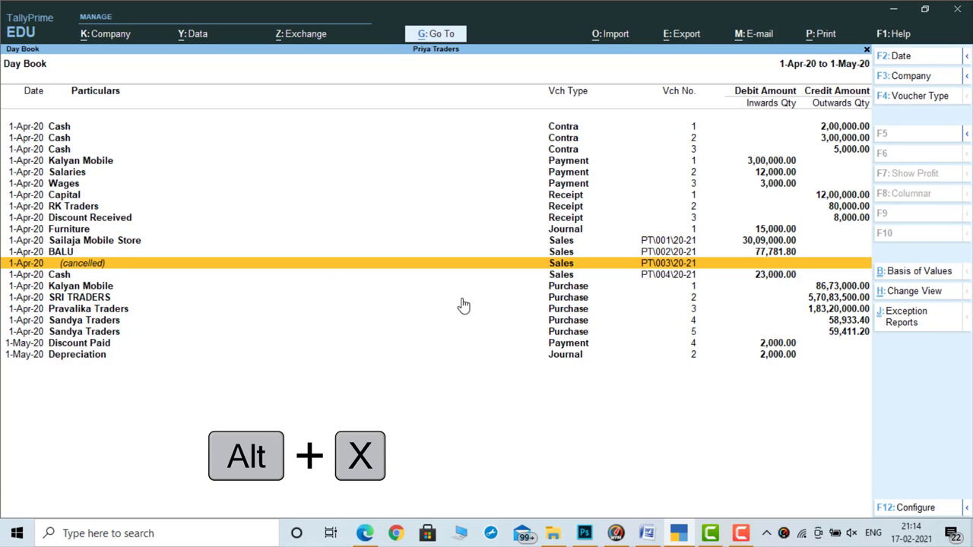
# Open the cancelled third sales voucher to view it, then quit back to the Day Book
pyautogui.press('Return')
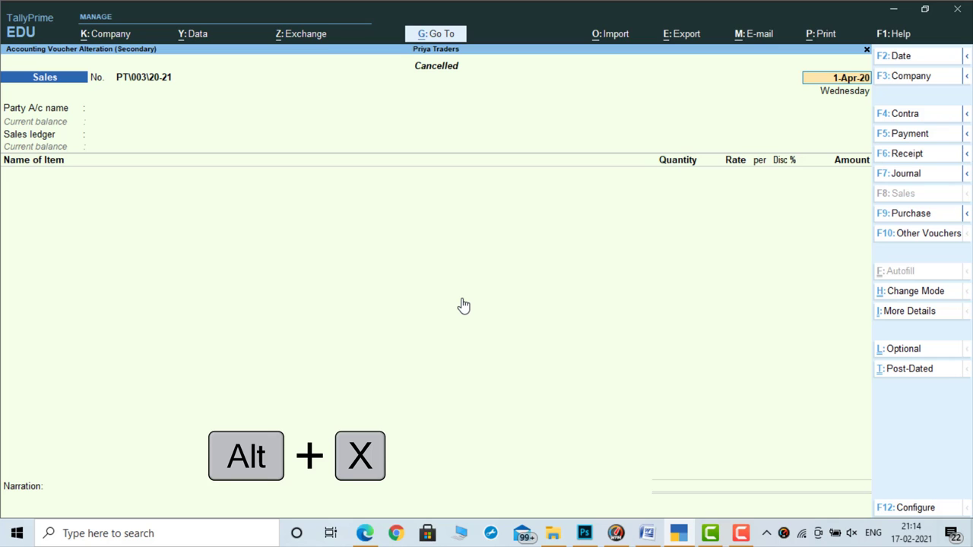
pyautogui.press('BackSpace')
pyautogui.press('Escape')
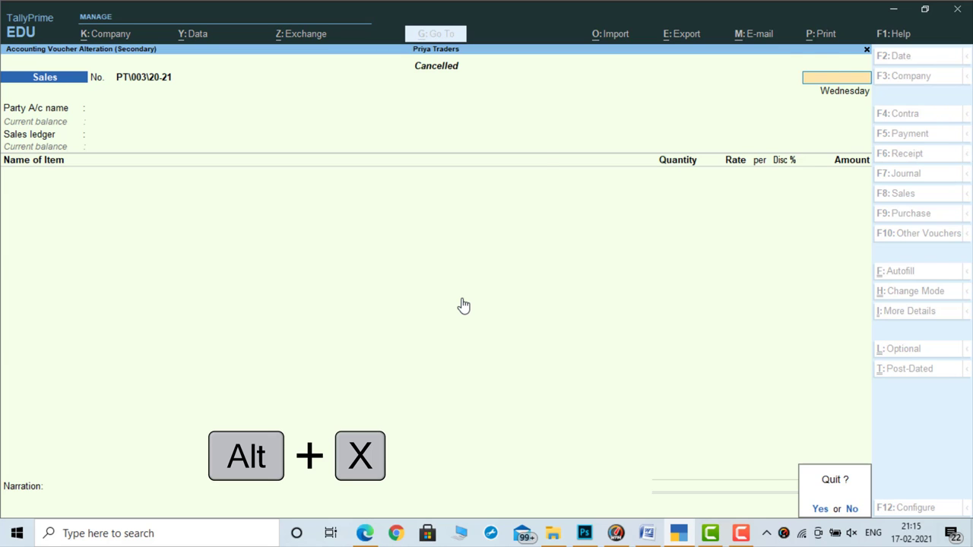
pyautogui.press('y')
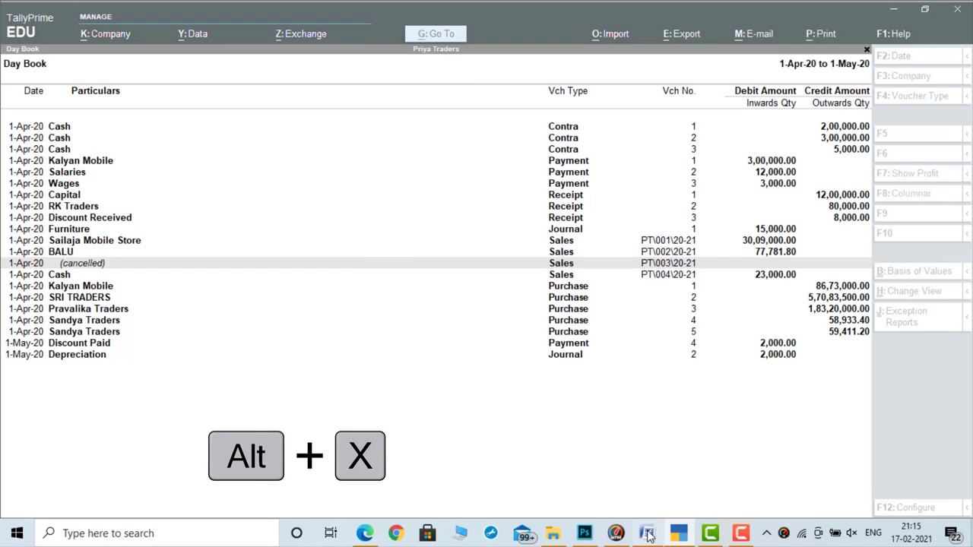
# Highlight the create-ledger-or-item shortcut in row 17 of the Word table, then switch to TallyPrime and start a new sales voucher
pyautogui.click(646, 528)
pyautogui.moveTo(402, 380); pyautogui.dragTo(566, 393)
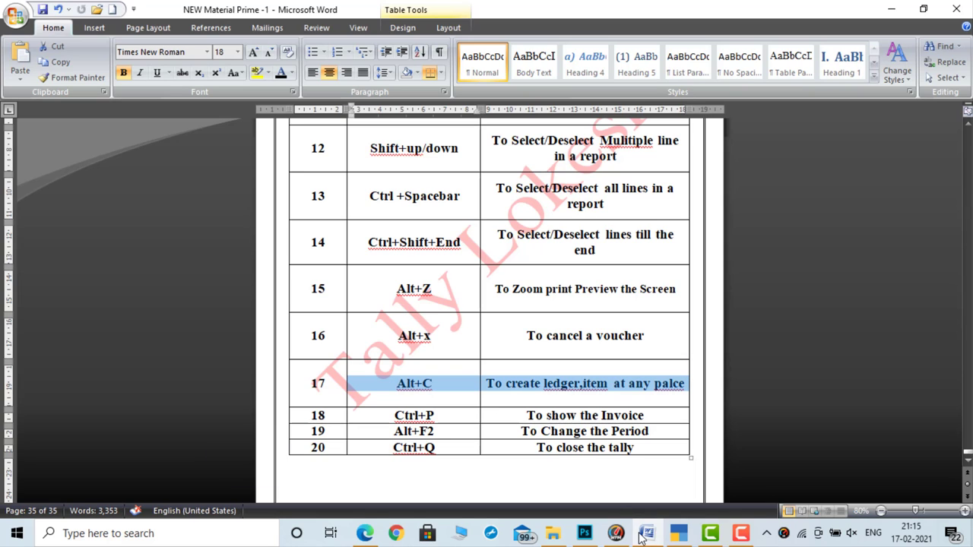
pyautogui.click(679, 535)
pyautogui.press('Escape')
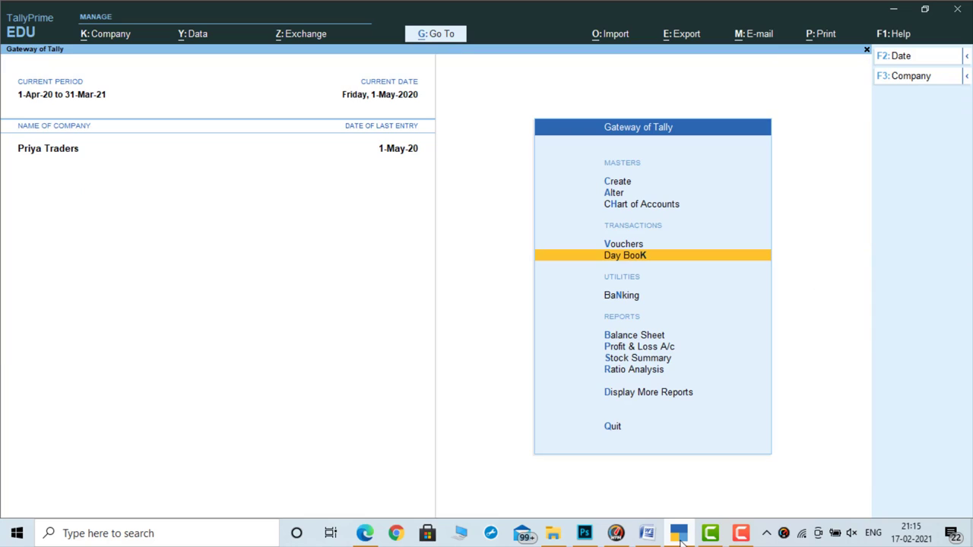
pyautogui.press('Up')
pyautogui.press('Return')
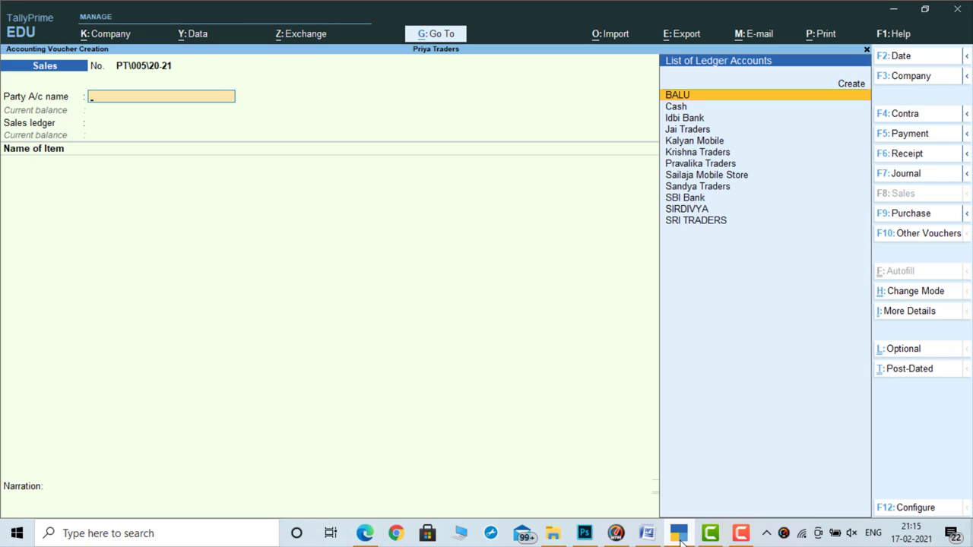
# Create and save the party ledger Krish Traders under Sundry Debtors from within the sales voucher
pyautogui.hotkey('alt', 'c')
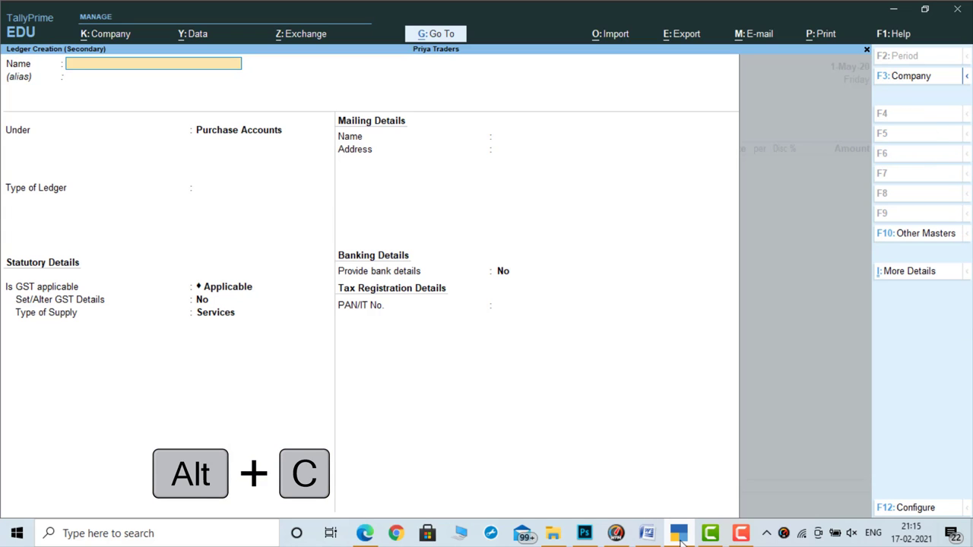
pyautogui.write('Krish Trae')
pyautogui.press('BackSpace')
pyautogui.write('ders')
pyautogui.press('Return')
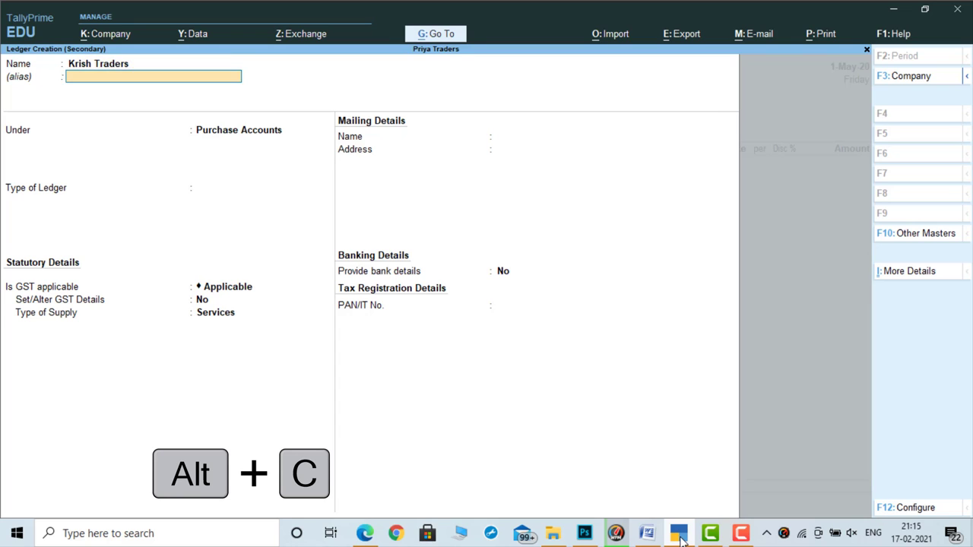
pyautogui.press('Return')
pyautogui.write('Sun')
pyautogui.press('Down')
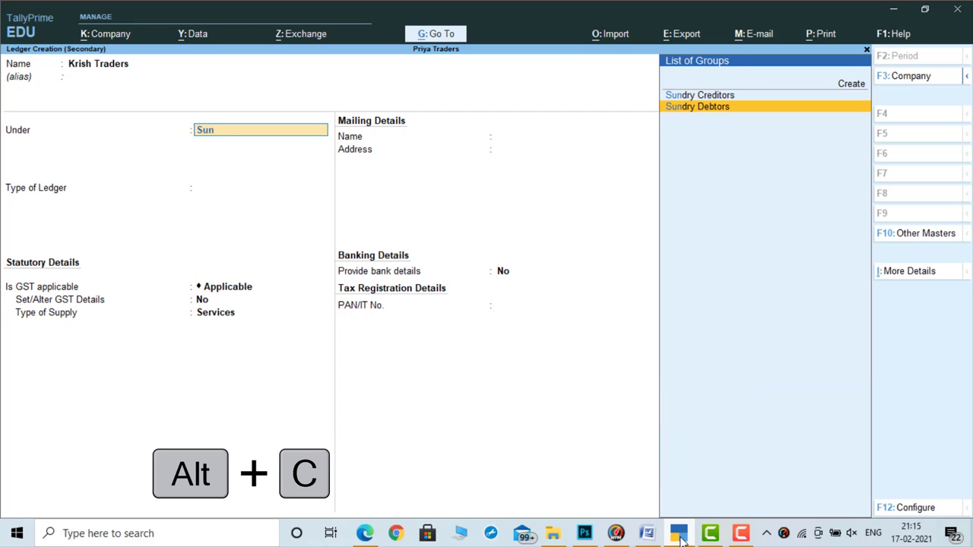
pyautogui.press('Return')
pyautogui.press('alt')
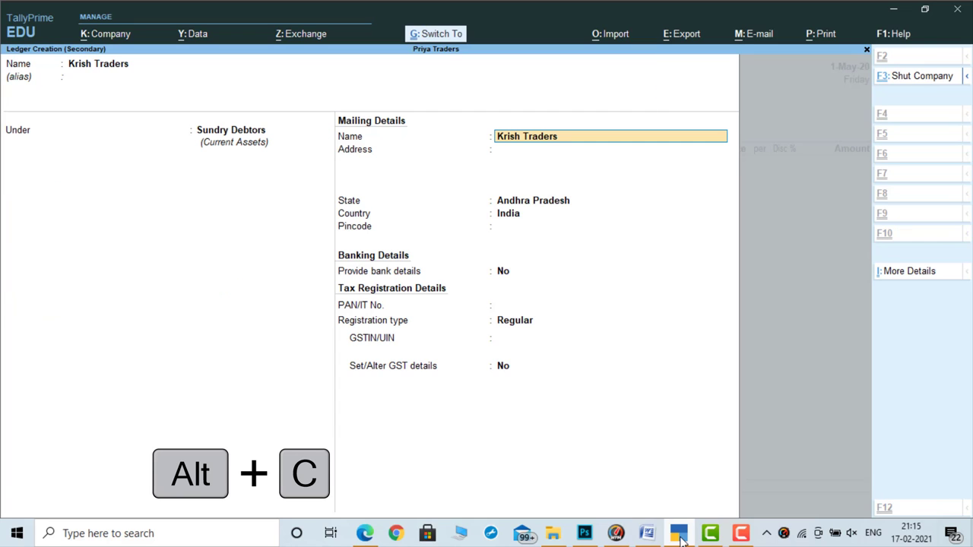
pyautogui.hotkey('ctrl', 'a')
# Accept the party details with Andhra Pradesh as the state and choose SALES as the sales ledger
pyautogui.press('Return')
pyautogui.press('Return')
pyautogui.press('Return')
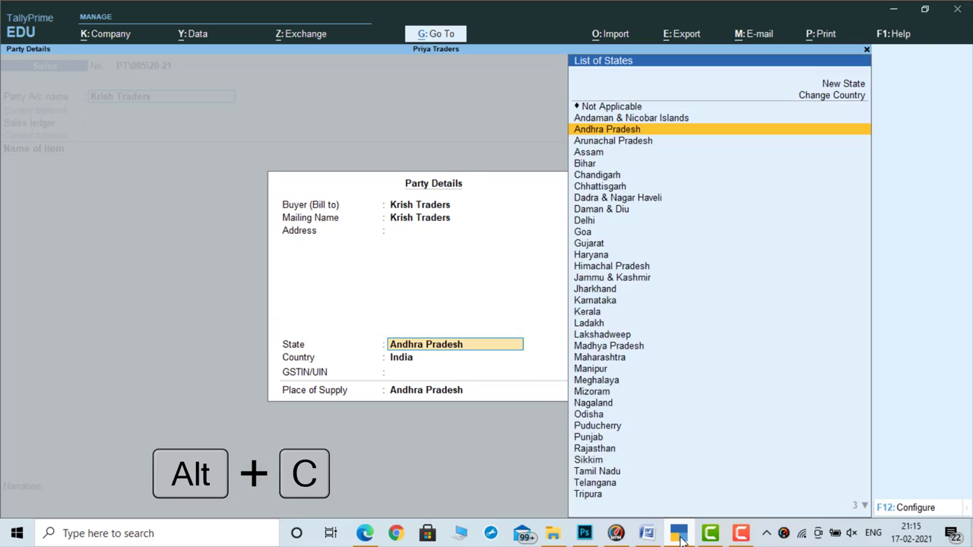
pyautogui.press('Return')
pyautogui.press('Return')
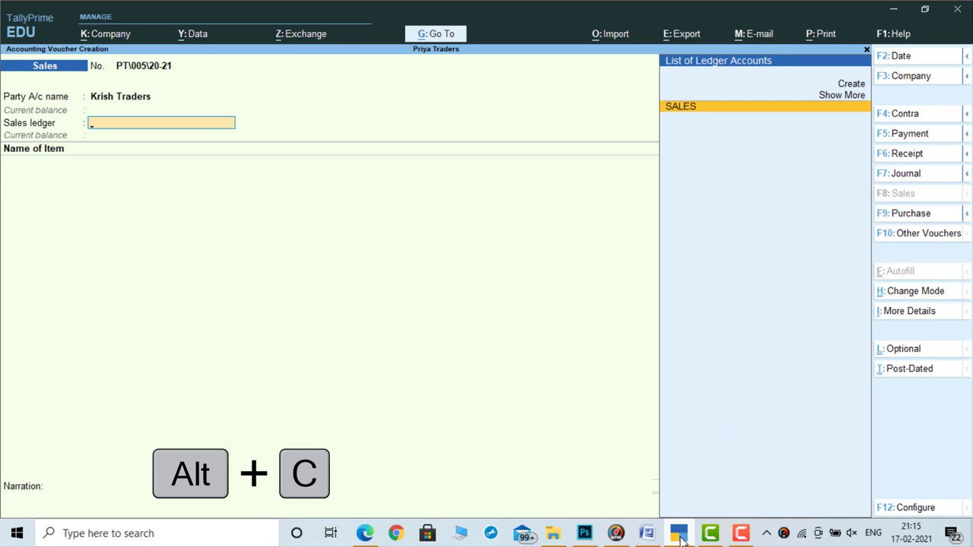
pyautogui.press('Return')
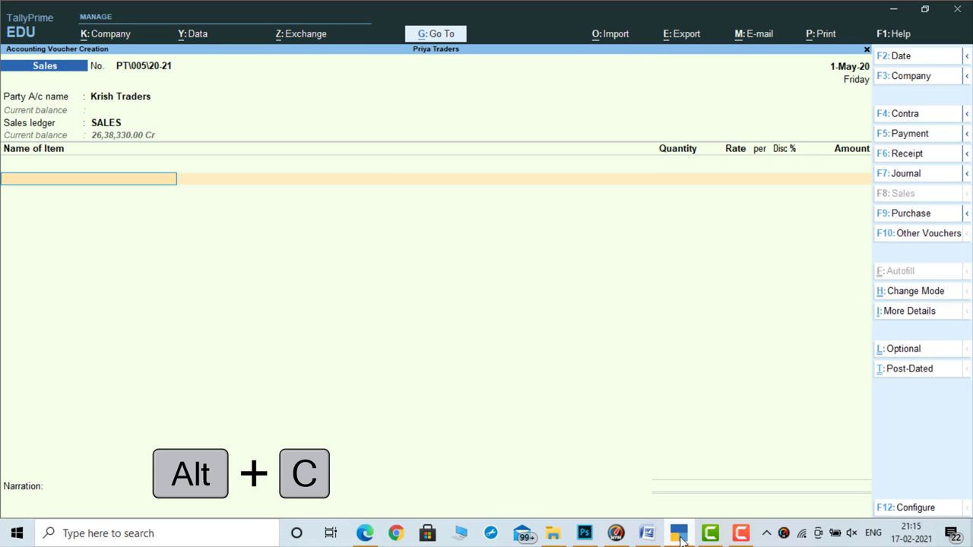
# Create and save the stock item Pickle with bx as its unit from the voucher's item line
pyautogui.hotkey('alt', 'c')
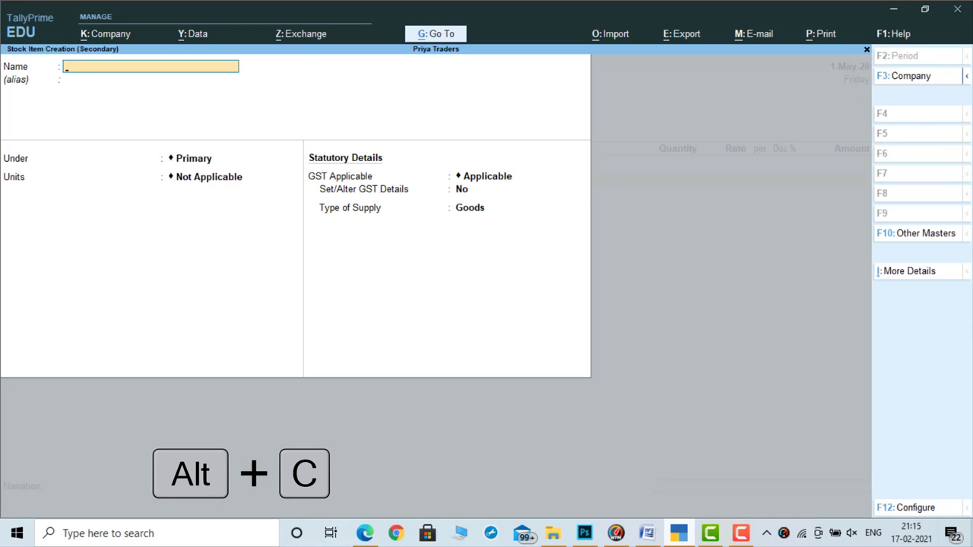
pyautogui.write('Pickle')
pyautogui.press('Return')
pyautogui.press('Return')
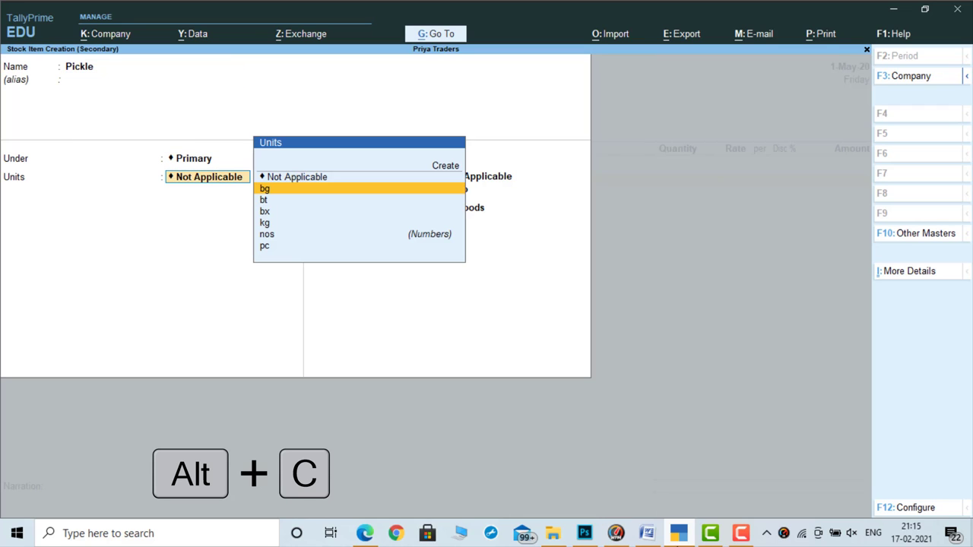
pyautogui.press('Down')
pyautogui.press('Down')
pyautogui.press('Return')
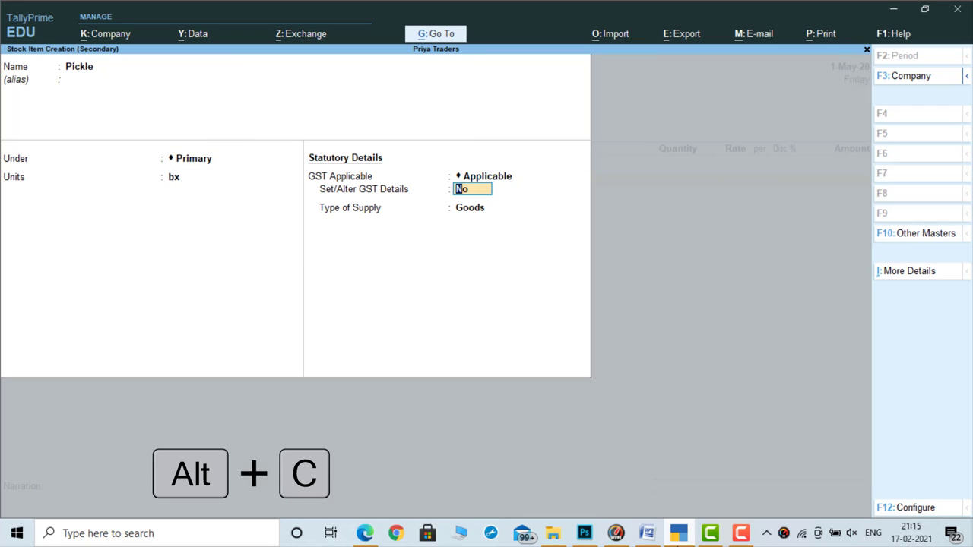
pyautogui.hotkey('ctrl', 'a')
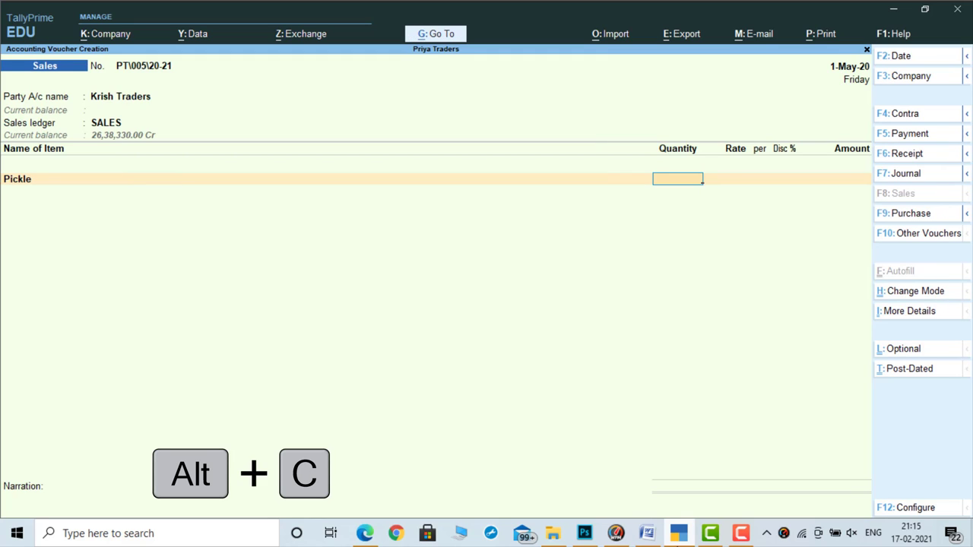
# Enter a quantity of 12 bx at a rate of 90 for Pickle and save the sales voucher
pyautogui.write('12')
pyautogui.press('Return')
pyautogui.press('Return')
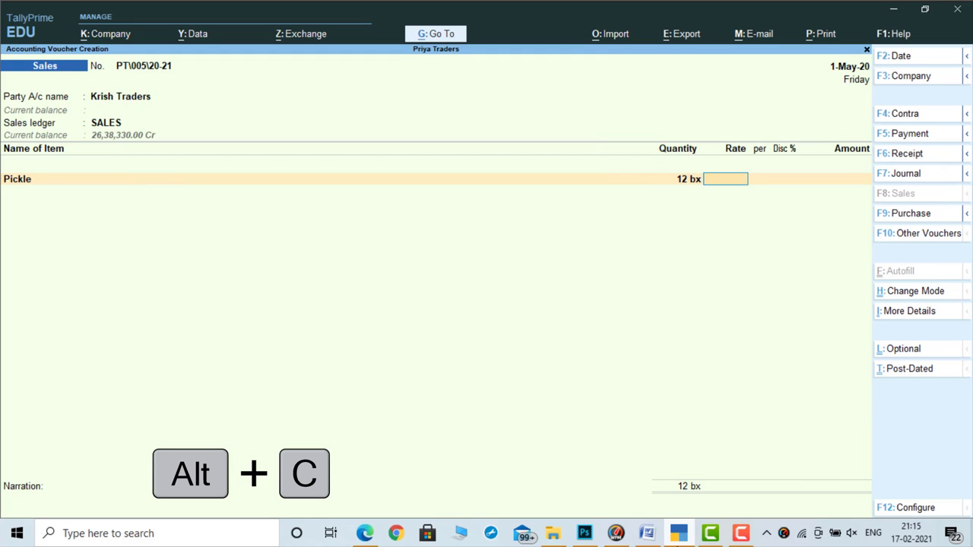
pyautogui.write('90')
pyautogui.press('Return')
pyautogui.press('Return')
pyautogui.press('Return')
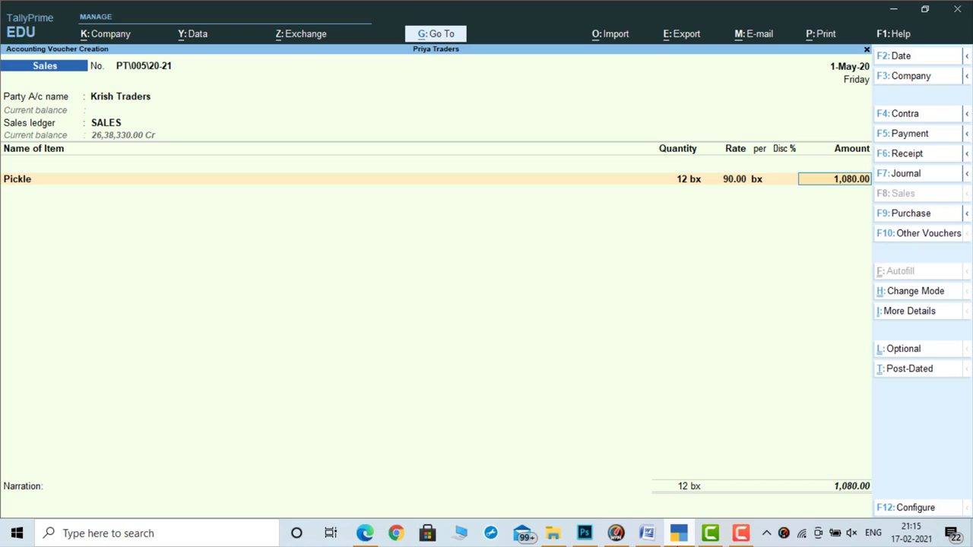
pyautogui.press('ctrl')
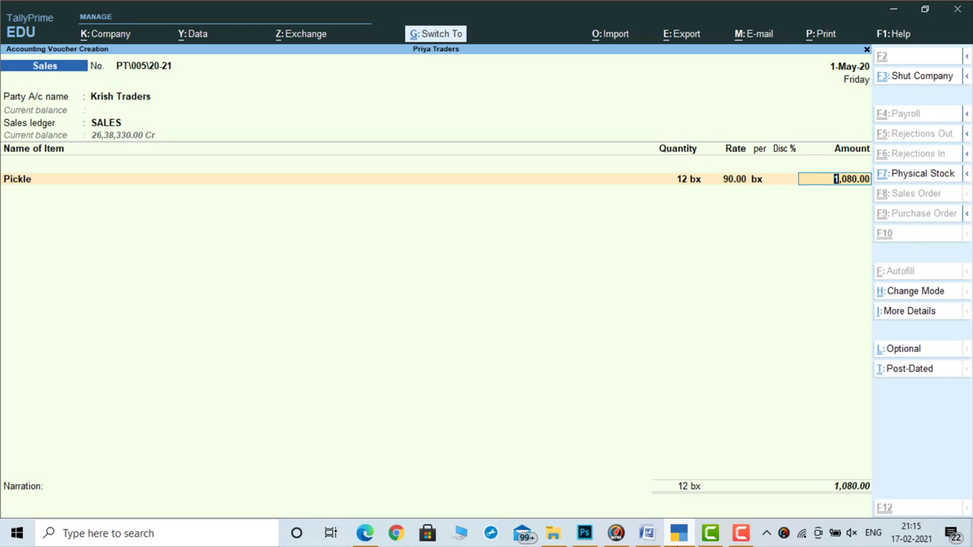
pyautogui.hotkey('ctrl', 'a')
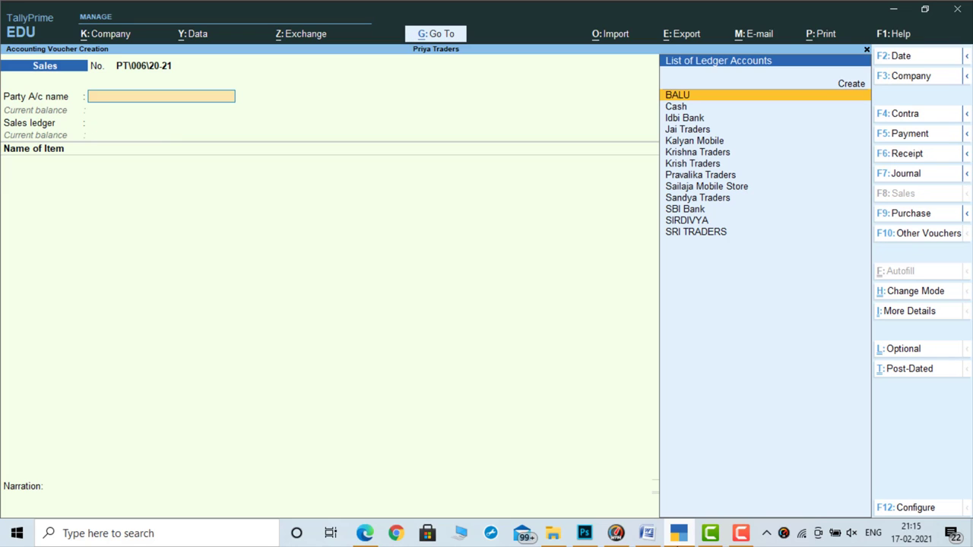
# Place the cursor at the show-invoice shortcut in row 18 of the Word table, then return to the Gateway of Tally in TallyPrime
pyautogui.click(644, 536)
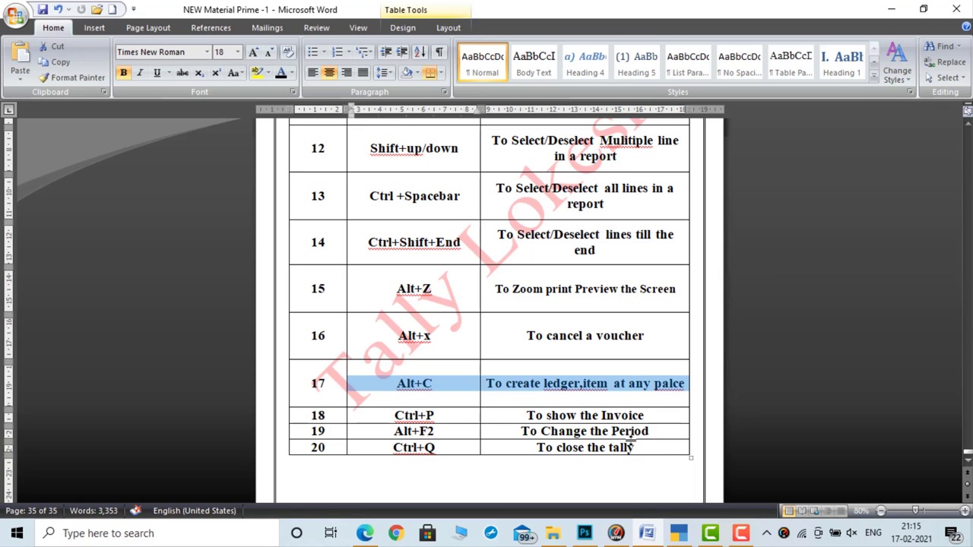
pyautogui.click(459, 418)
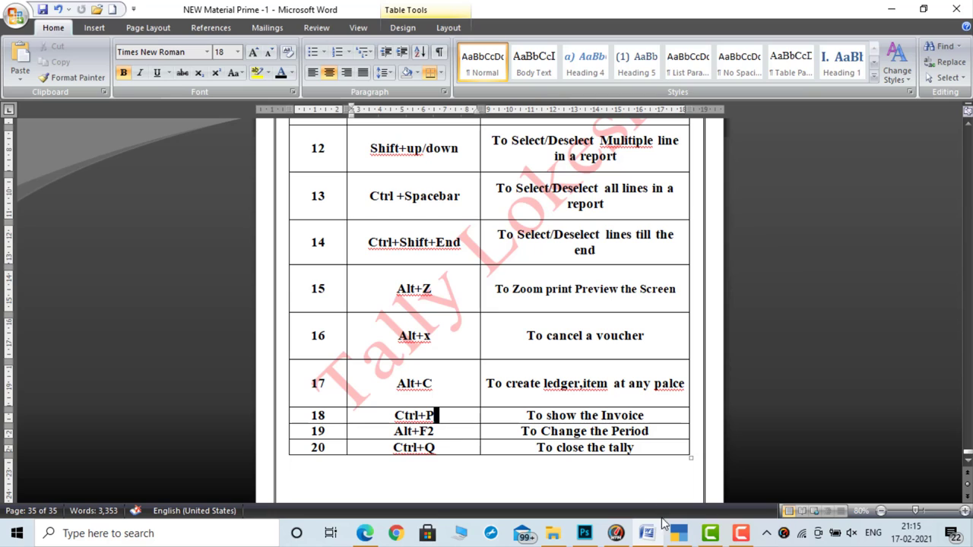
pyautogui.click(684, 535)
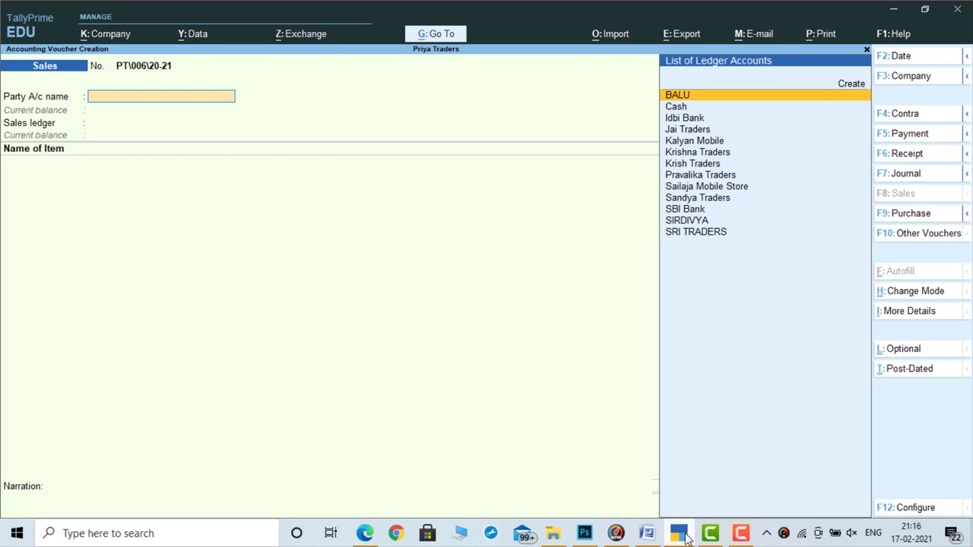
pyautogui.press('Escape')
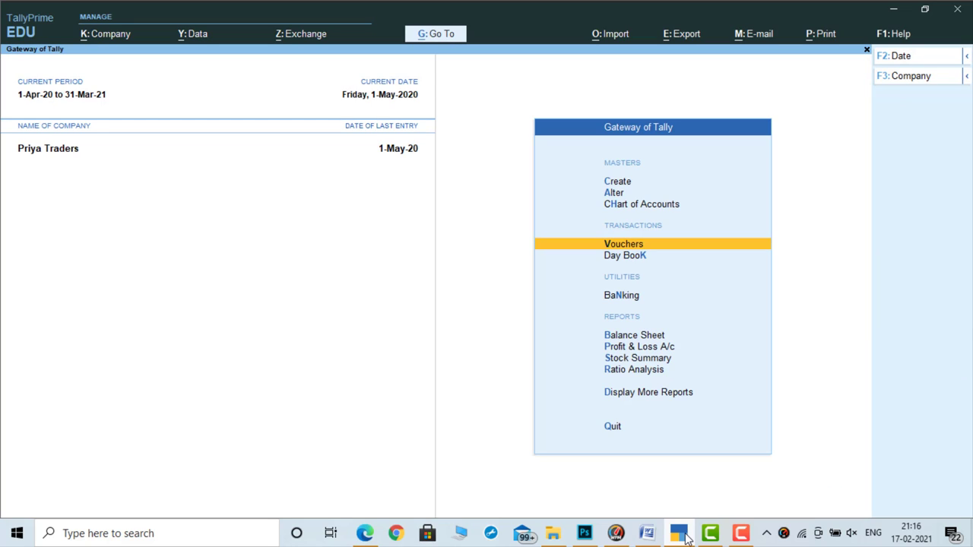
# Try out changing the period's end date to 31-3-2025, then leave the period dialog without saving
pyautogui.hotkey('alt', 'F2')
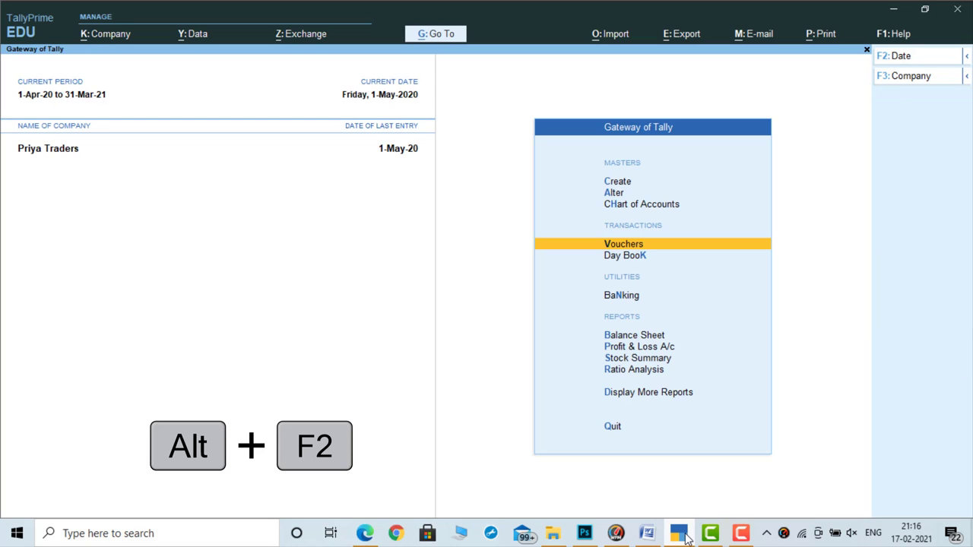
pyautogui.hotkey('alt', 'F2')
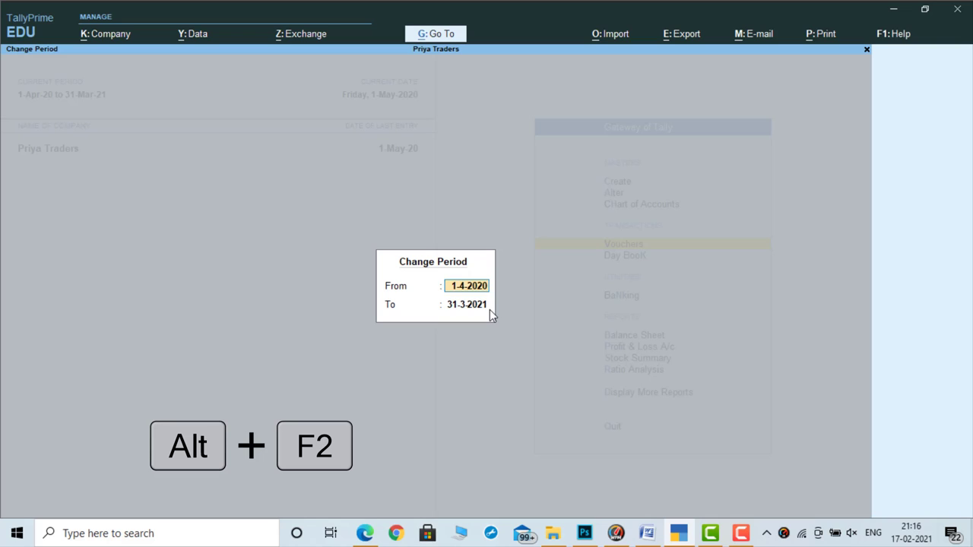
pyautogui.press('Return')
pyautogui.write('31-3')
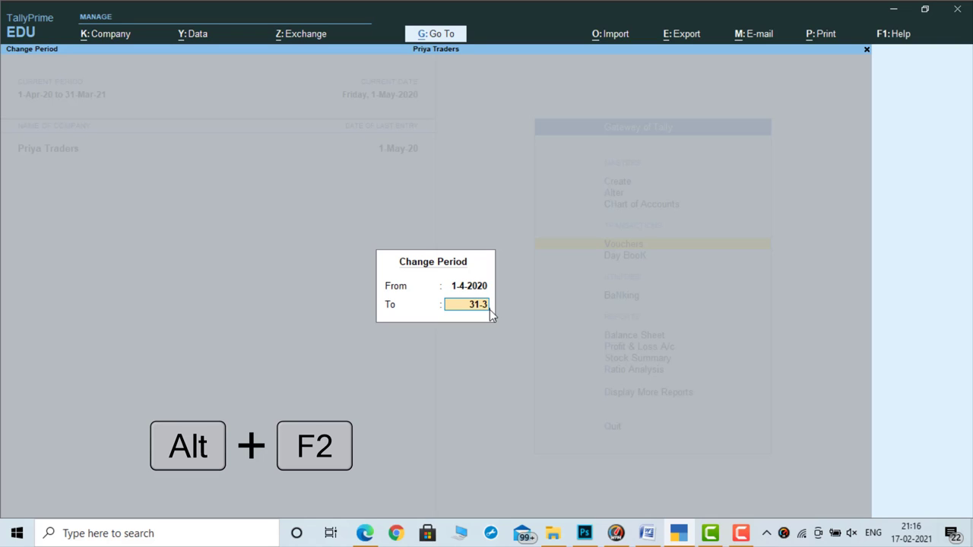
pyautogui.write('-2025')
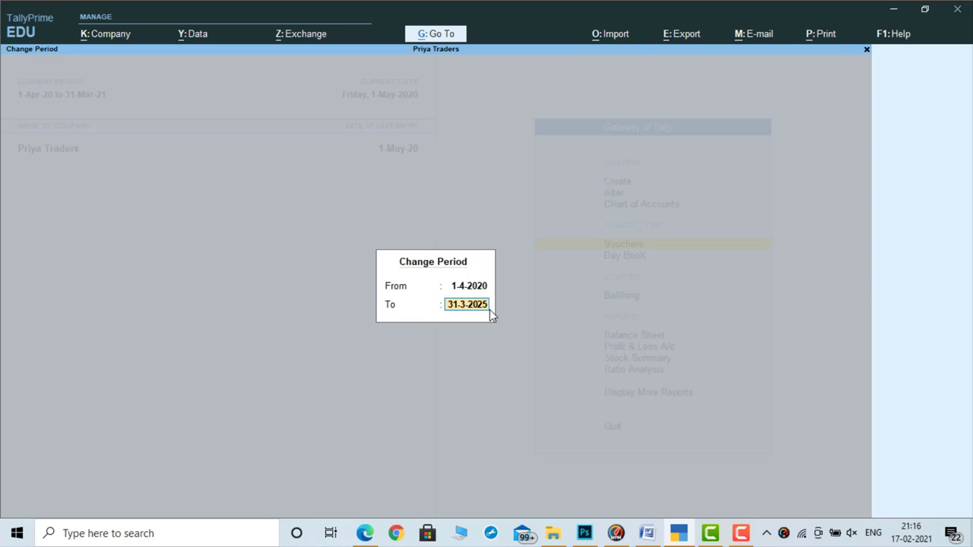
pyautogui.press('BackSpace')
pyautogui.press('Escape')
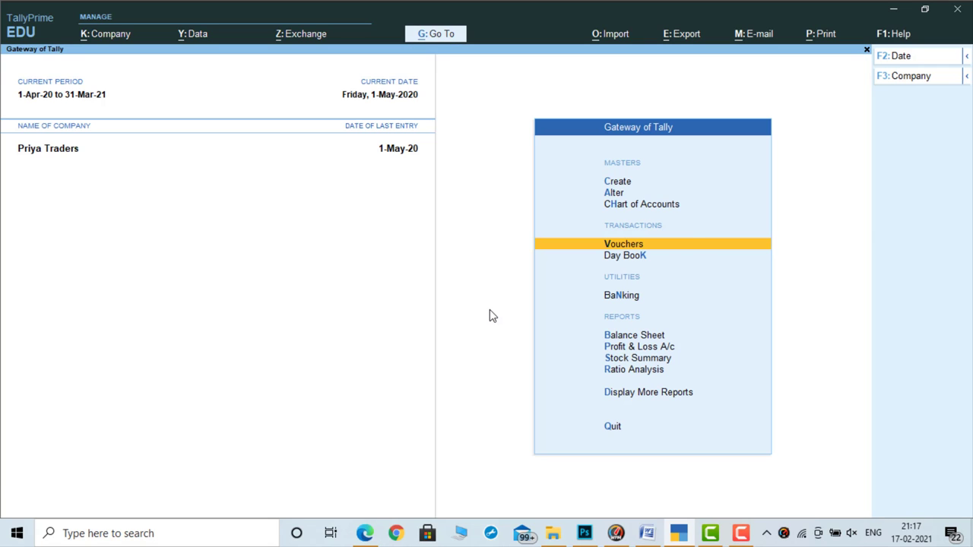
# Start a new sales voucher and try to change its date to 1-4-2021
pyautogui.press('Return')
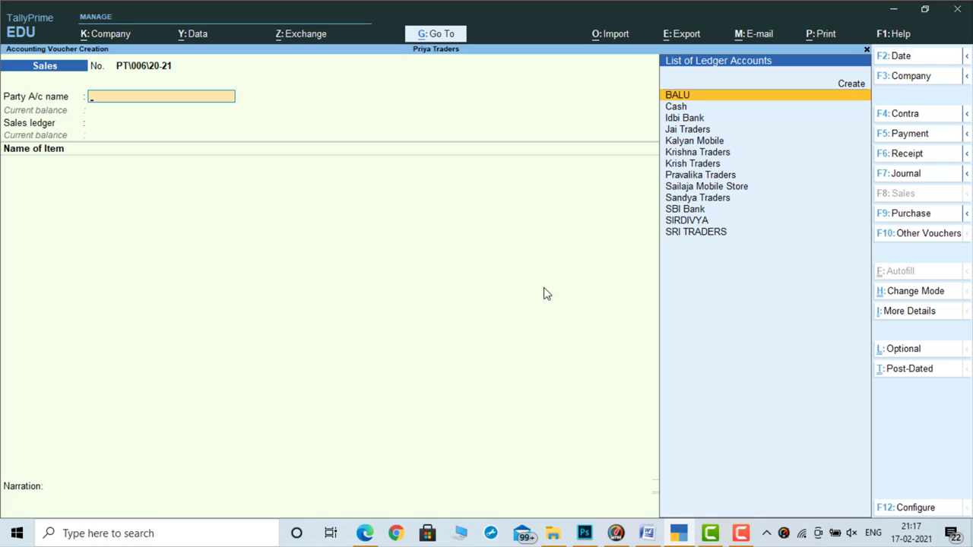
pyautogui.press('F2')
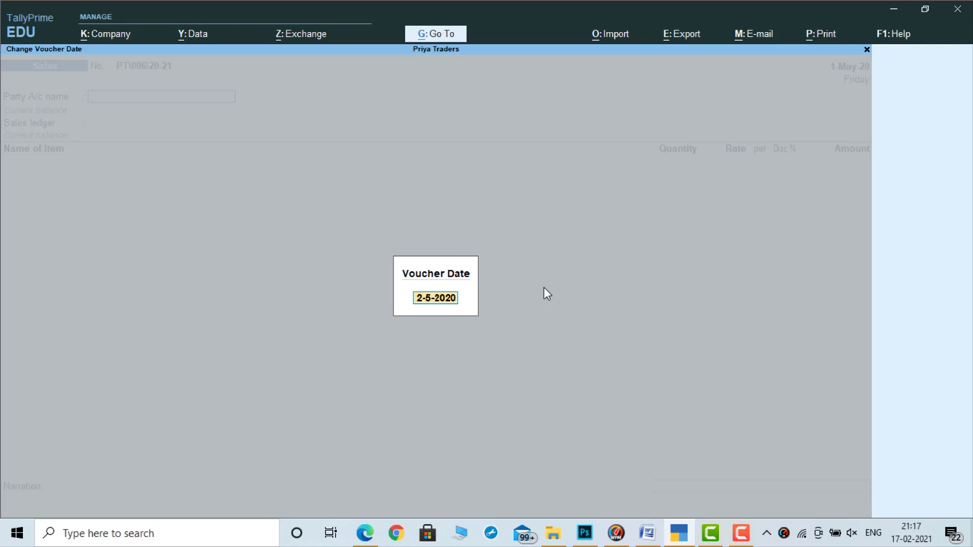
pyautogui.write('1-2')
pyautogui.press('BackSpace')
pyautogui.write('4-2021')
pyautogui.press('Return')
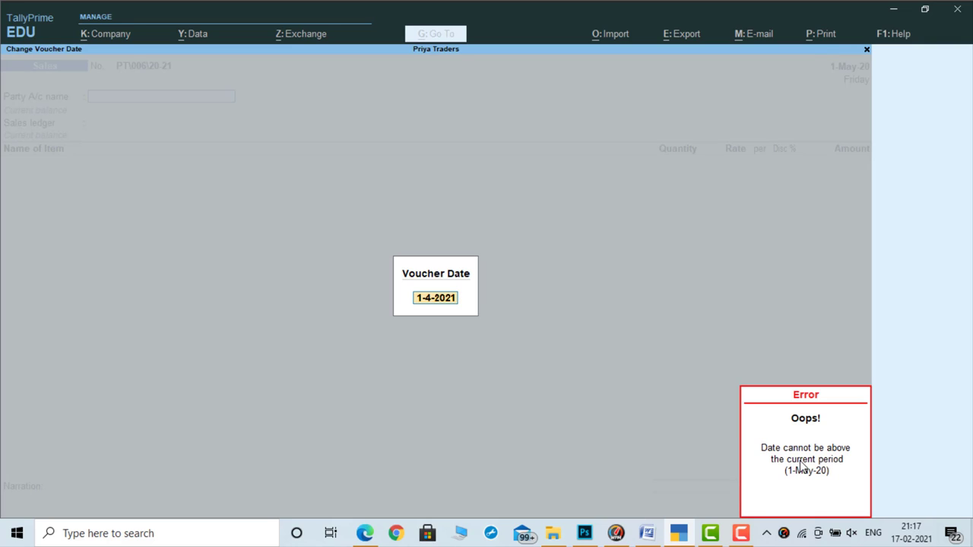
# Set the sales voucher's date to 31-3-2021
pyautogui.press('BackSpace')
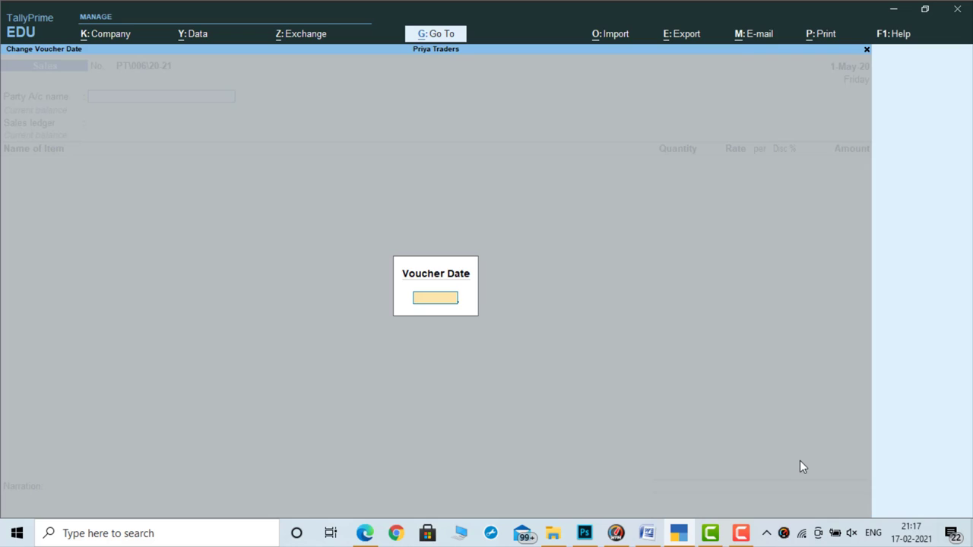
pyautogui.write('31-3-2021')
pyautogui.press('Return')
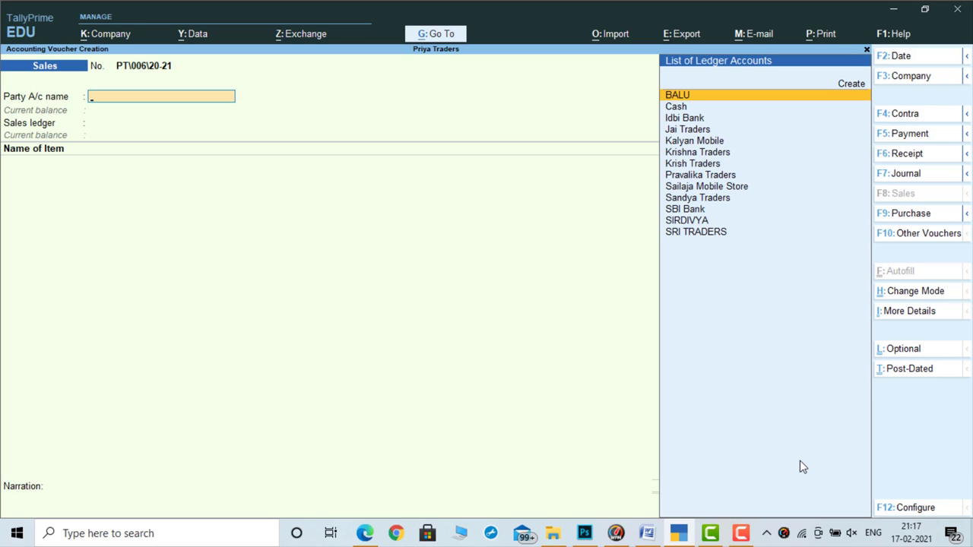
# Quit the sales voucher without saving and open the Profit & Loss A/c report from the Gateway of Tally
pyautogui.press('Escape')
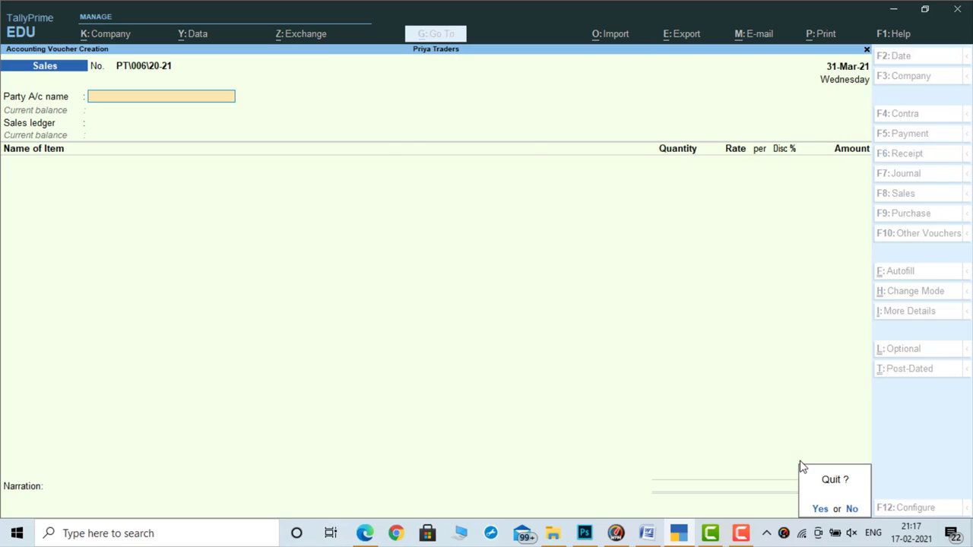
pyautogui.press('y')
pyautogui.press('Down')
pyautogui.press('Down')
pyautogui.press('Down')
pyautogui.press('Down')
pyautogui.press('Return')
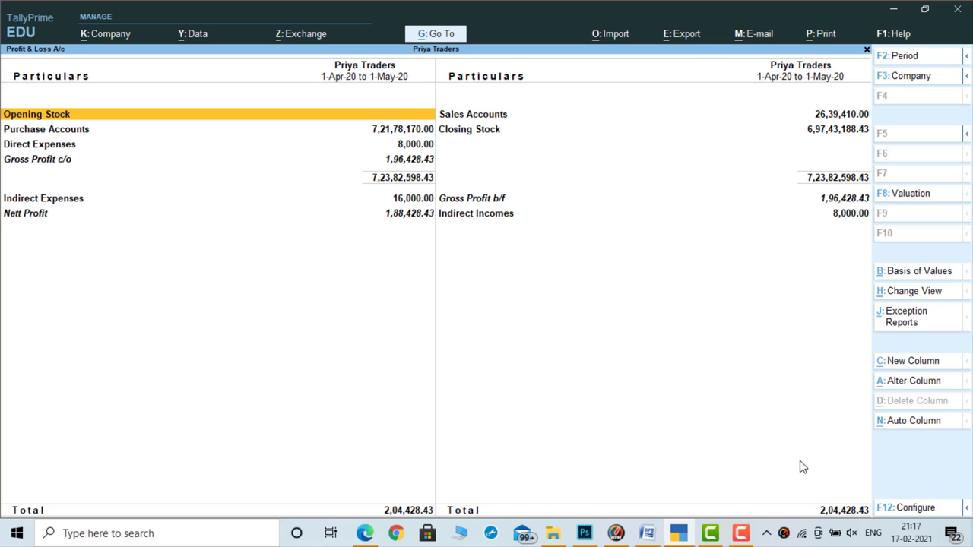
# Set the Profit & Loss A/c period from 1-4-2020 to 1-5, then return to the Gateway of Tally
pyautogui.hotkey('alt', 'F2')
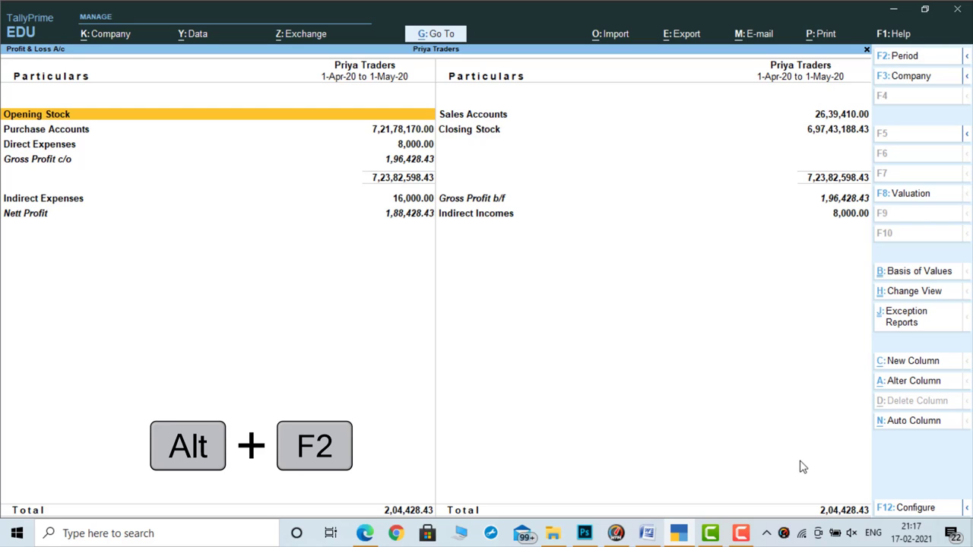
pyautogui.hotkey('alt', 'F2')
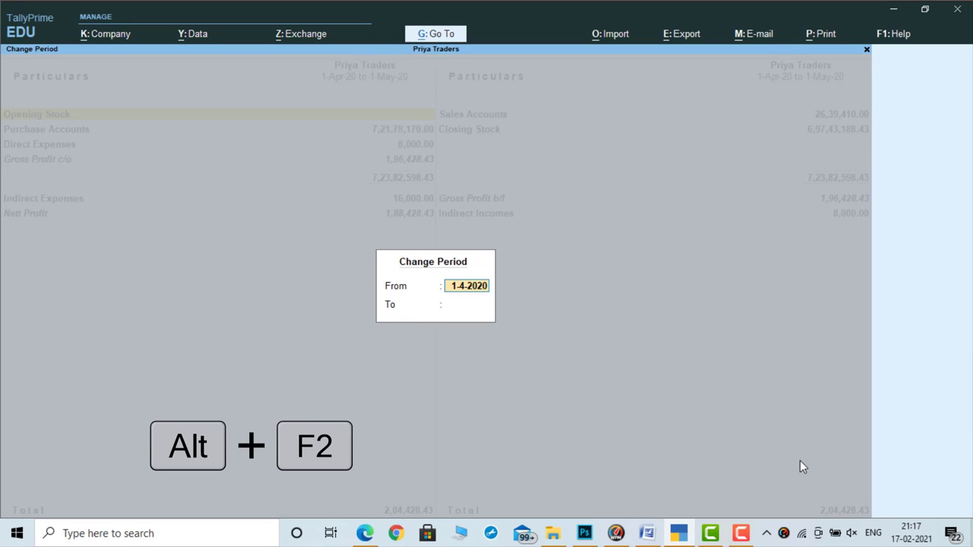
pyautogui.press('Return')
pyautogui.write('1-5')
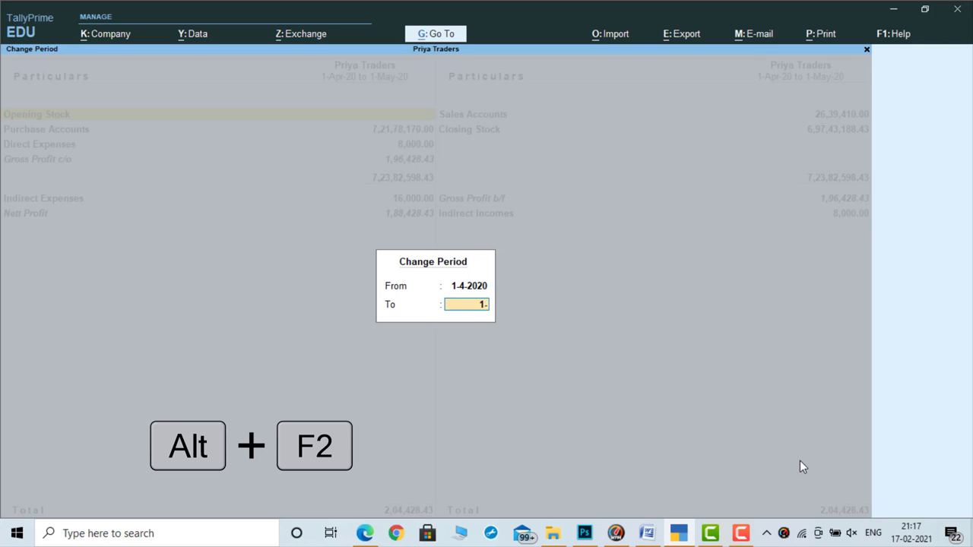
pyautogui.press('Return')
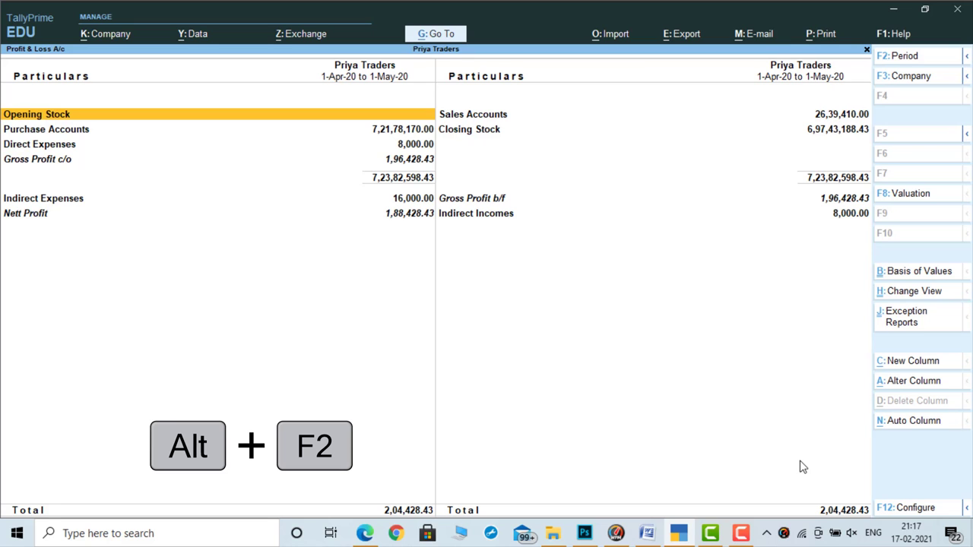
pyautogui.press('Escape')
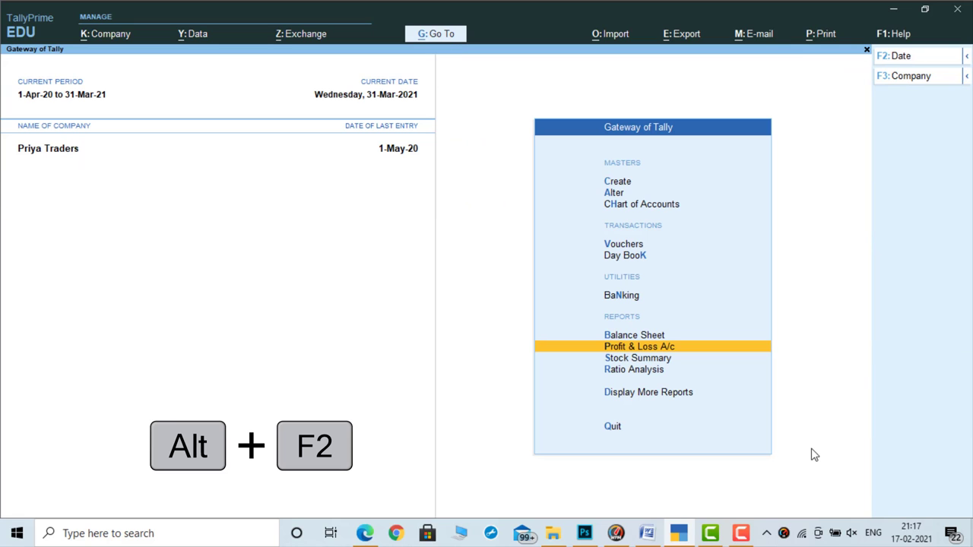
# Consult row 20 of the shortcut table in Word, then quit TallyPrime and minimise the Word document
pyautogui.click(647, 535)
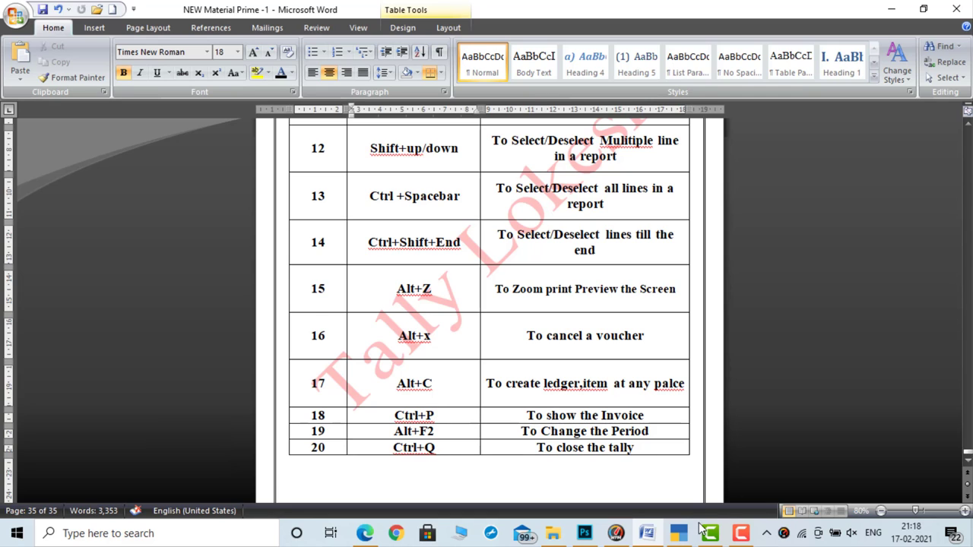
pyautogui.click(679, 534)
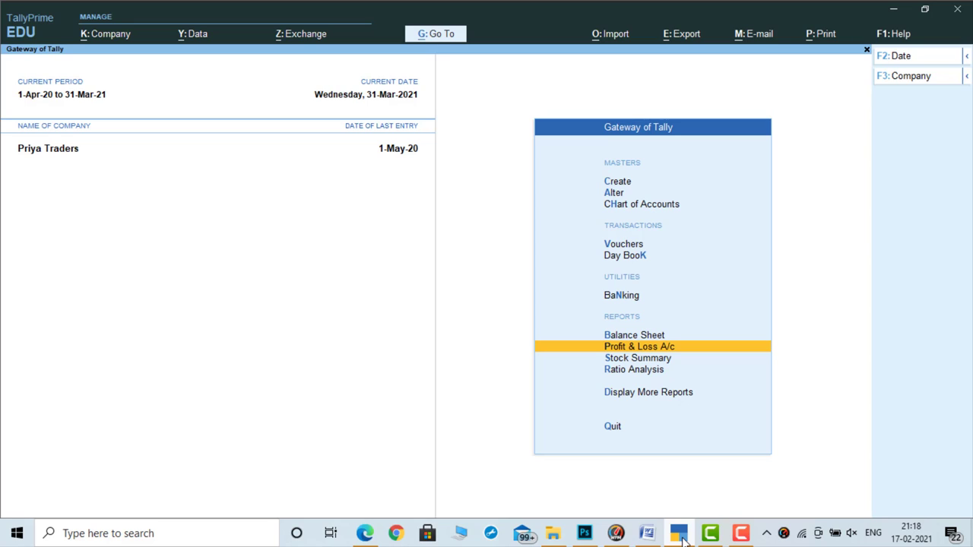
pyautogui.hotkey('ctrl', 'q')
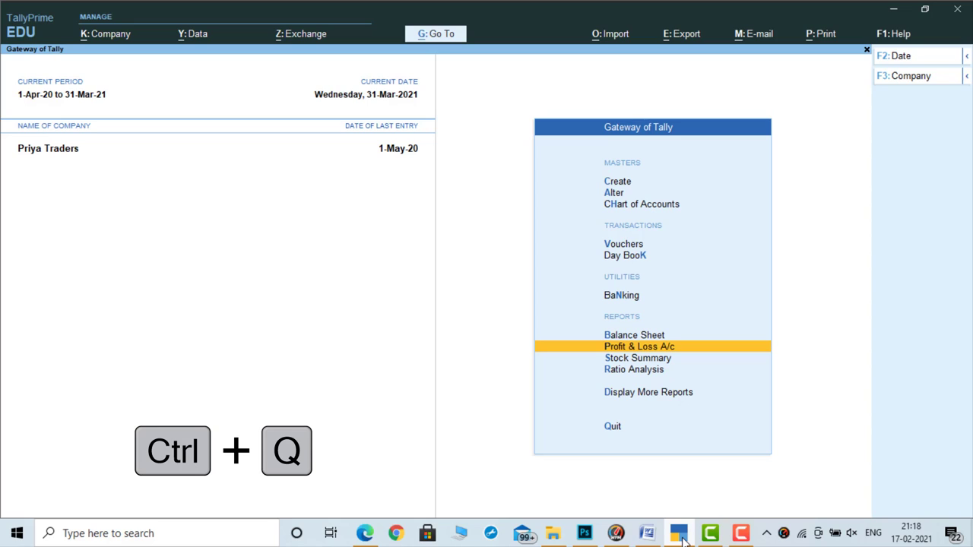
pyautogui.press('ctrl')
pyautogui.hotkey('ctrl', 'q')
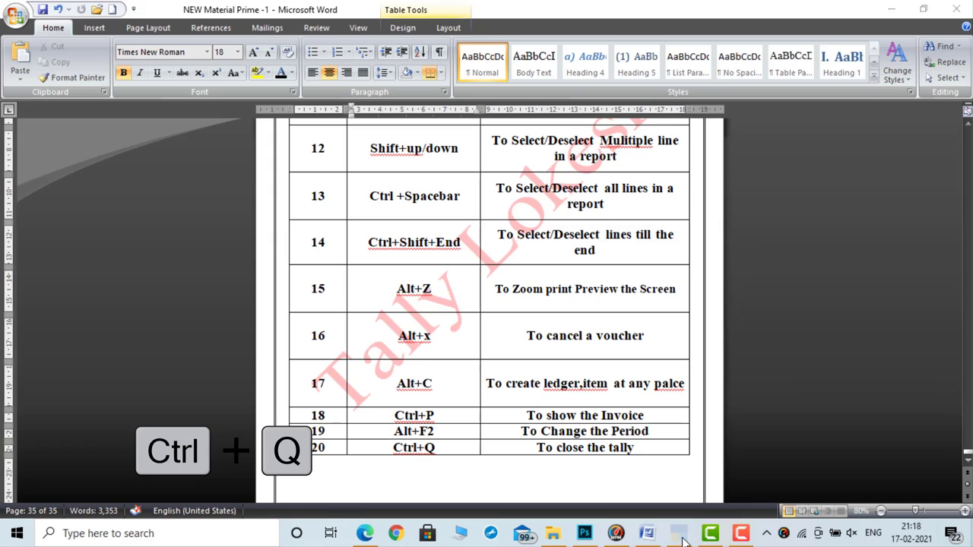
pyautogui.click(892, 14)
pyautogui.click(891, 14)
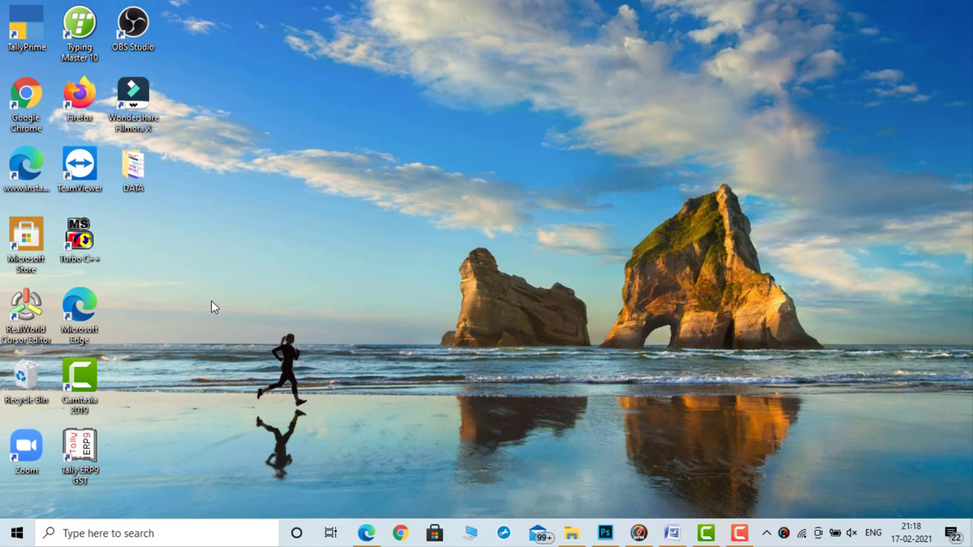
pyautogui.click(741, 536)
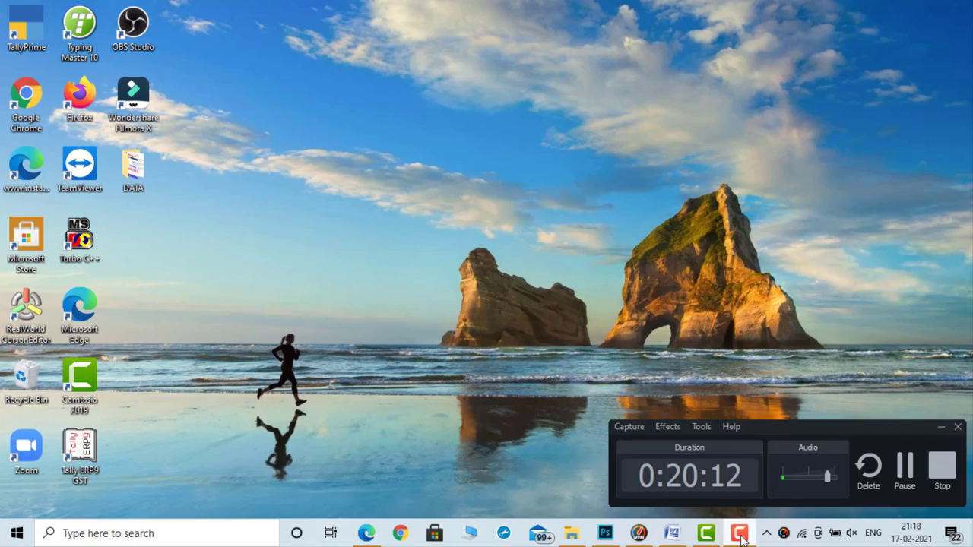
pyautogui.click(941, 465)
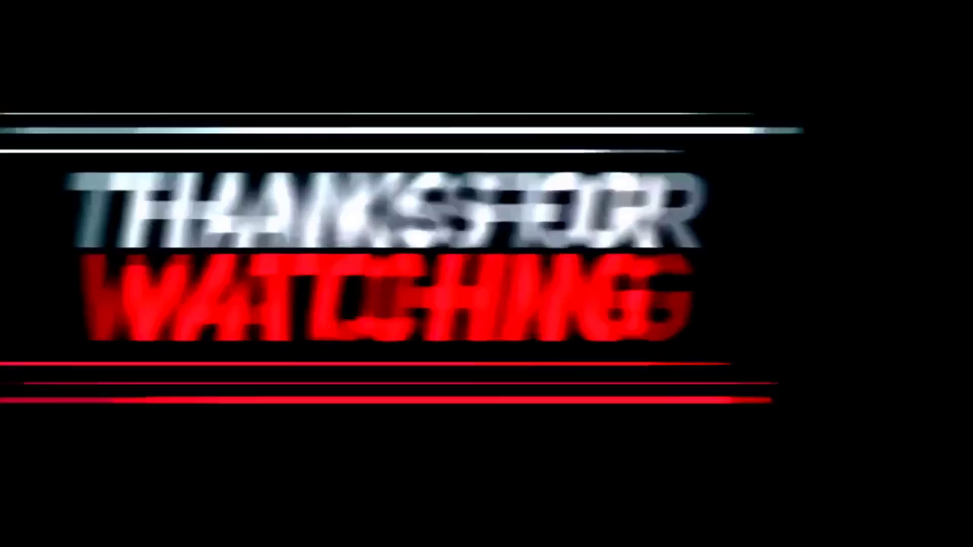